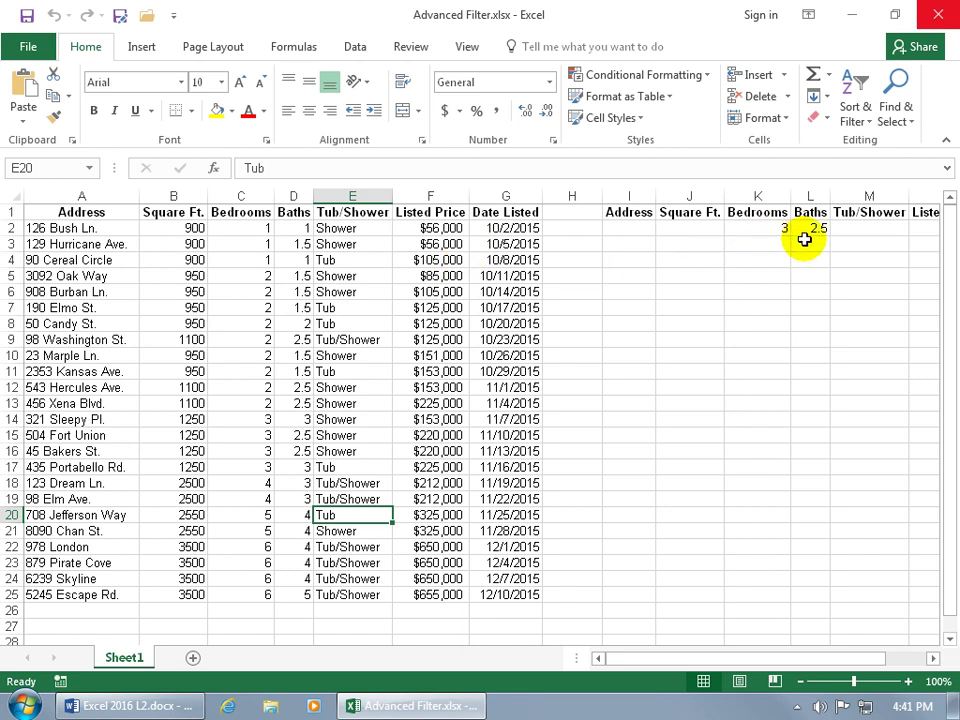
Step: Start an Advanced Filter on the property listings and set its list range to A1:G25
click(300, 340)
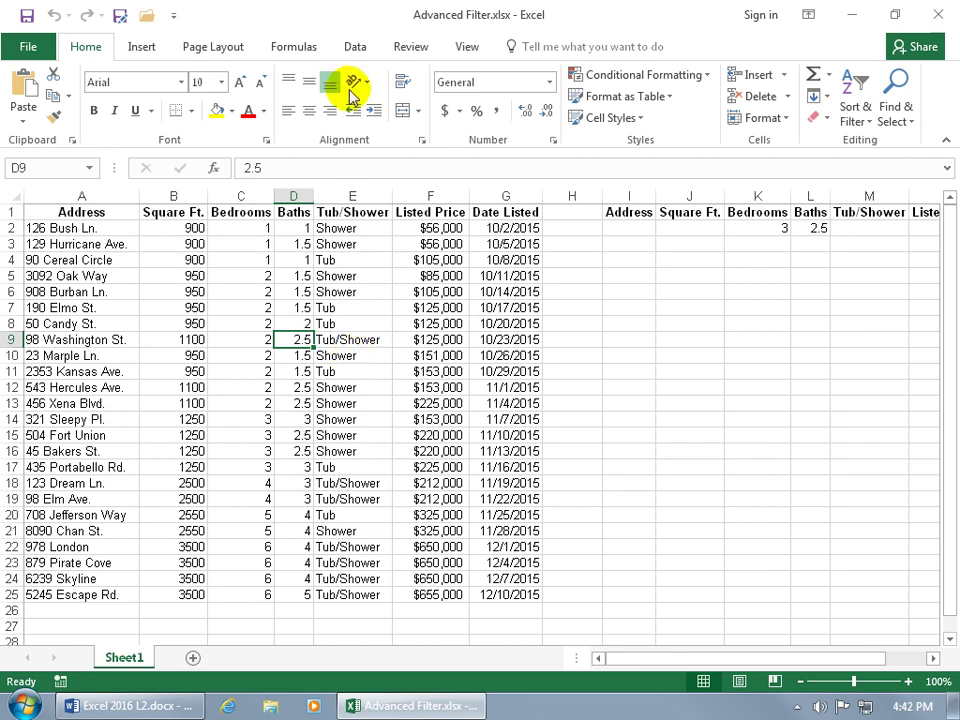
click(355, 50)
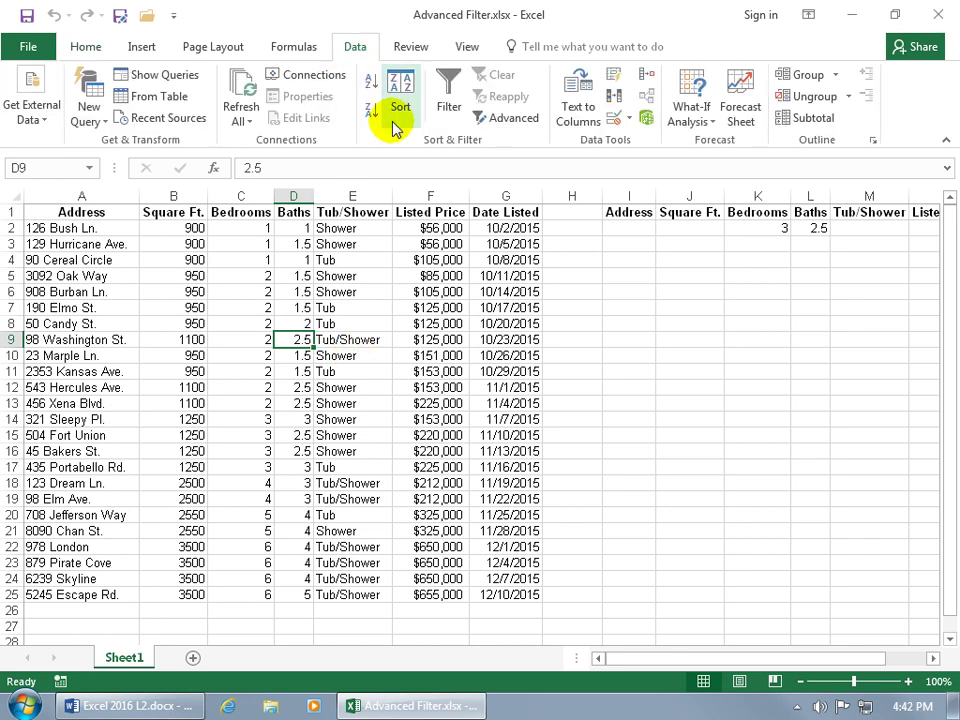
click(514, 119)
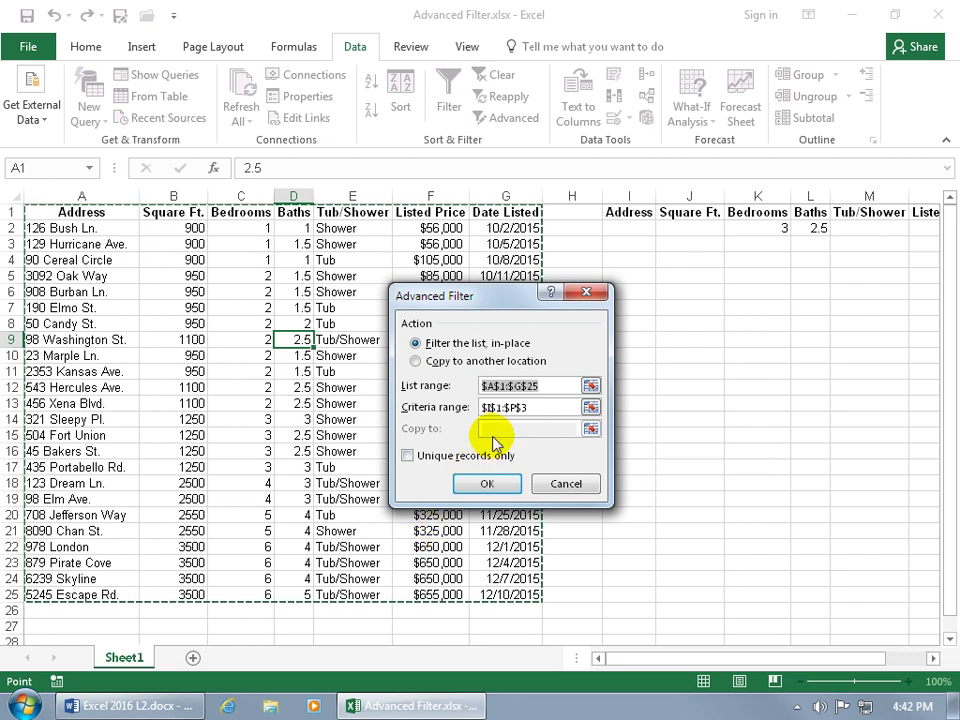
click(591, 385)
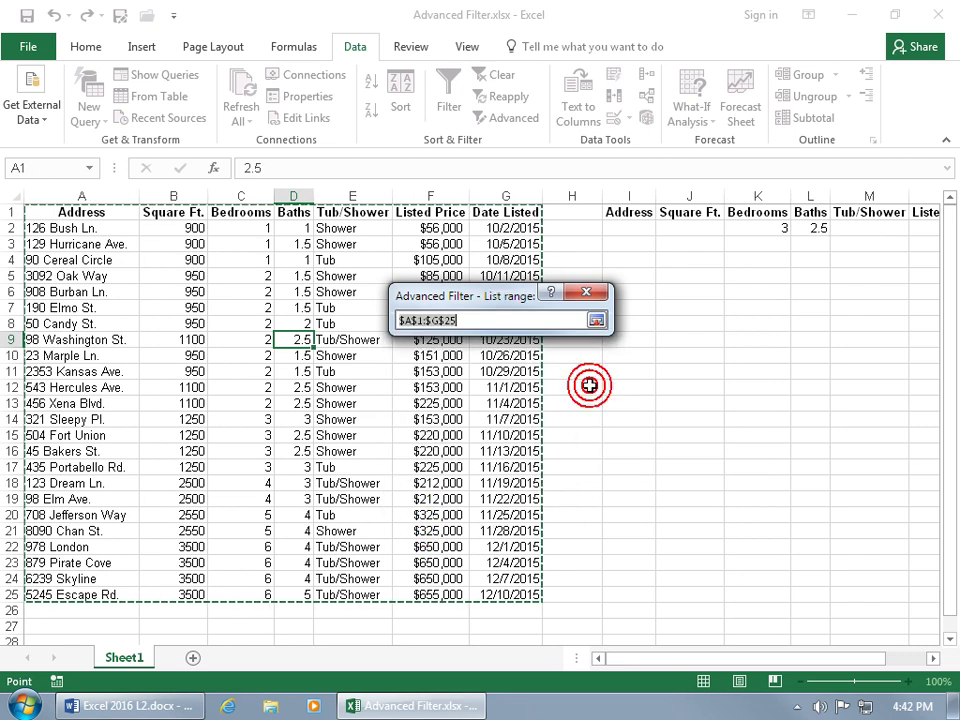
drag(82, 213, 498, 592)
key(Return)
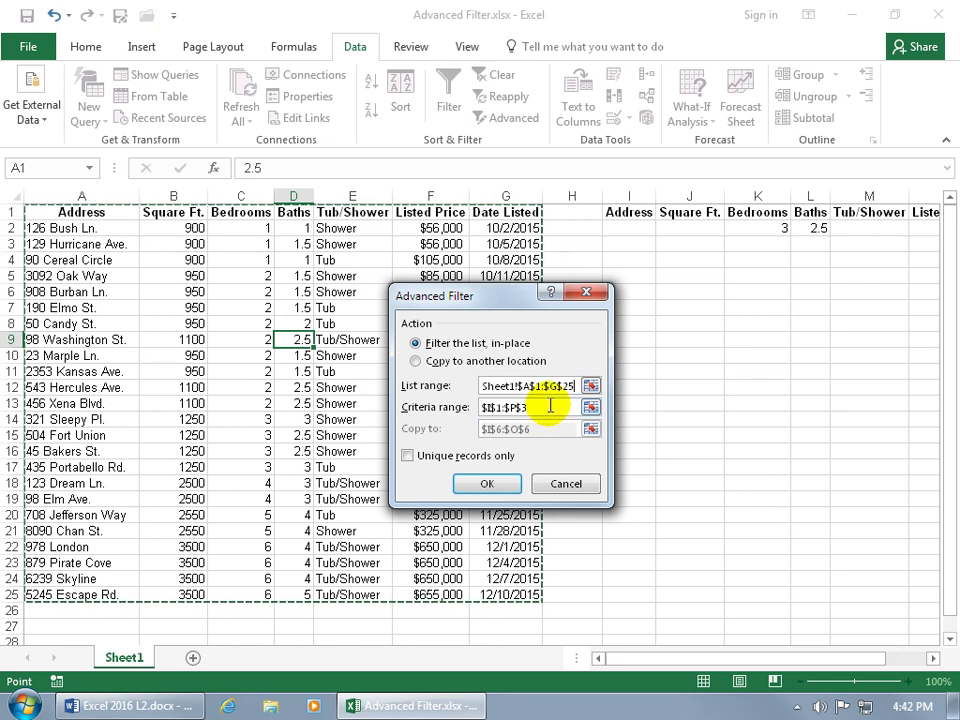
Step: Set the criteria range to I1:O2 and filter the list in place
click(591, 407)
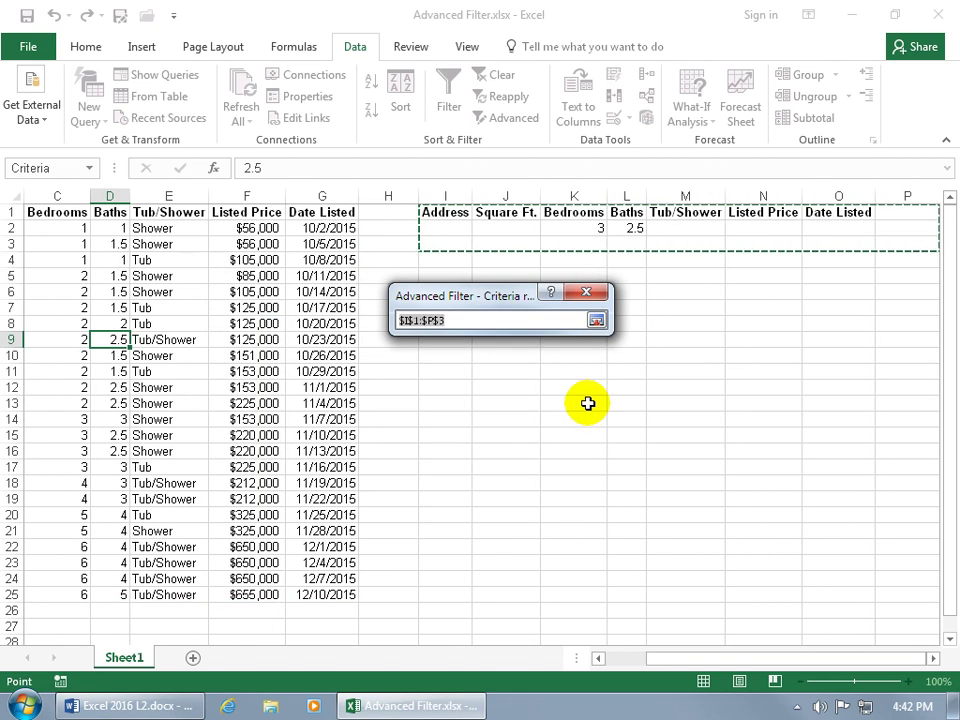
drag(441, 213, 814, 225)
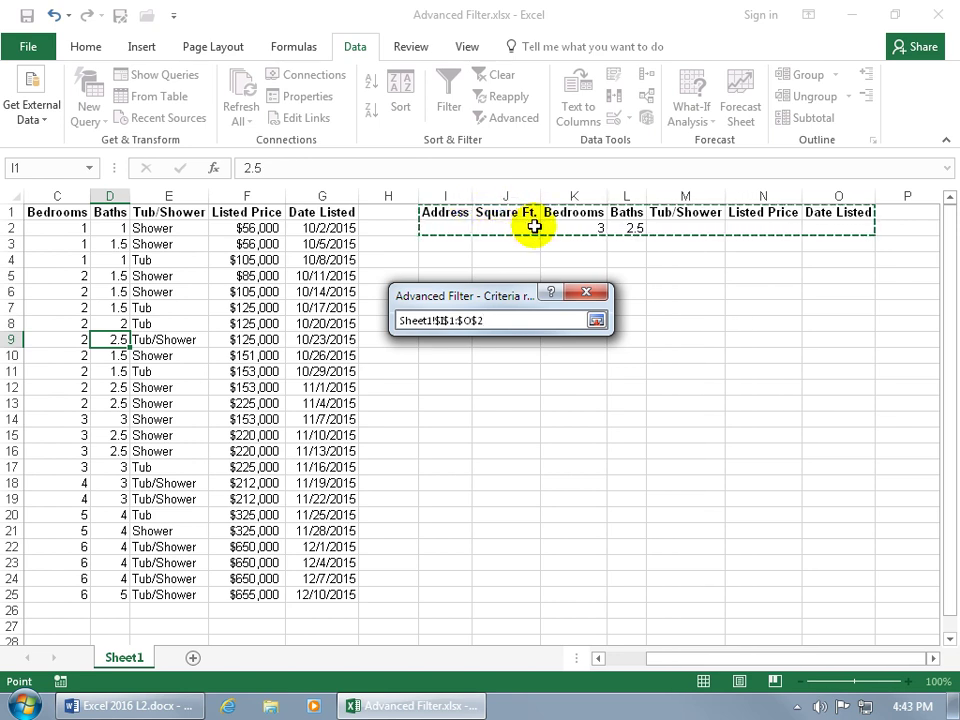
key(Return)
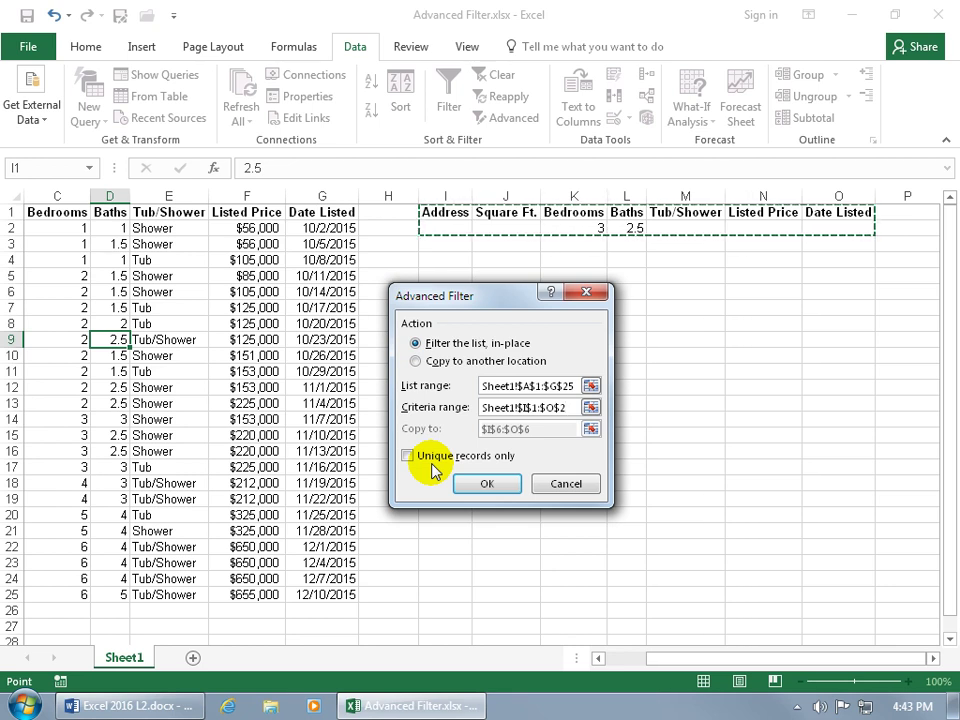
click(487, 483)
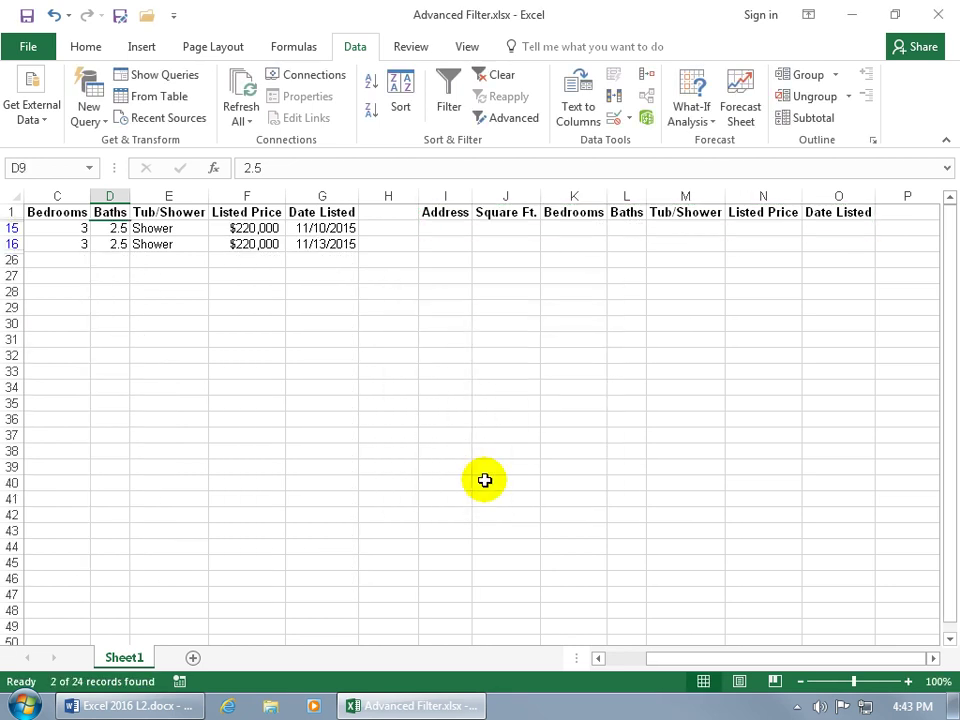
Step: Clear the filter from the property listings
drag(703, 658, 632, 664)
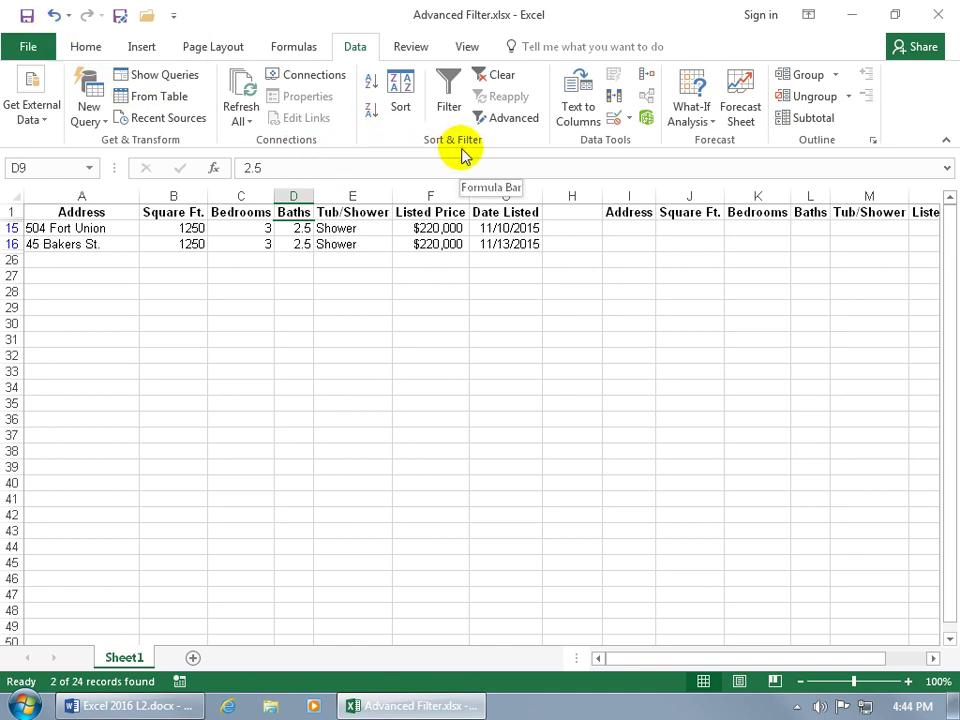
click(502, 79)
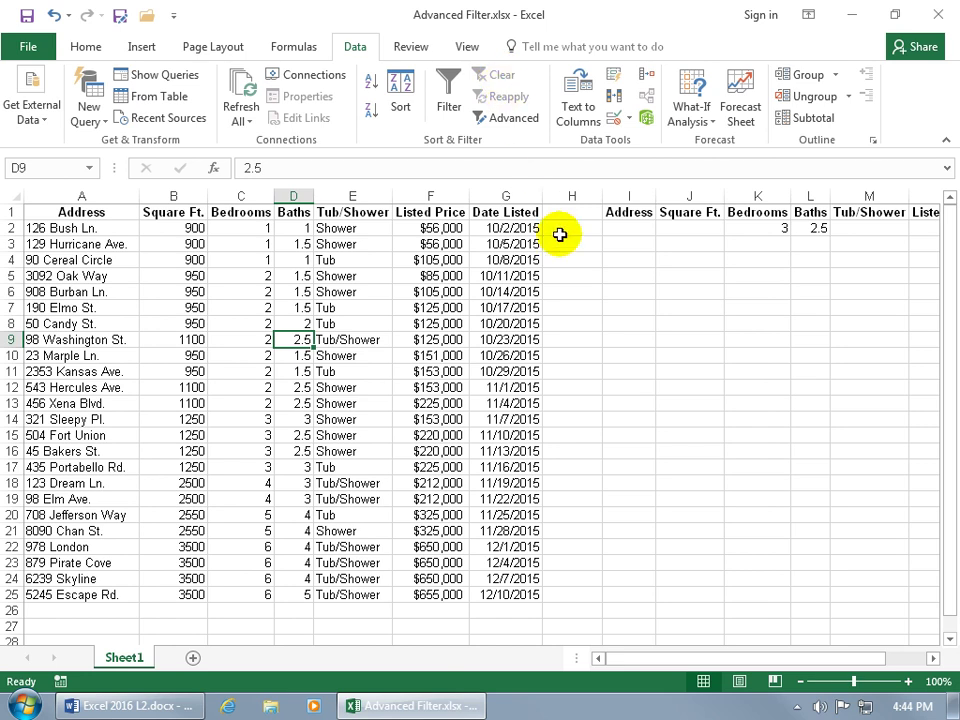
Step: Start another Advanced Filter set to copy to another location, checking the list range A1:G25 and criteria range I1:O2
click(503, 117)
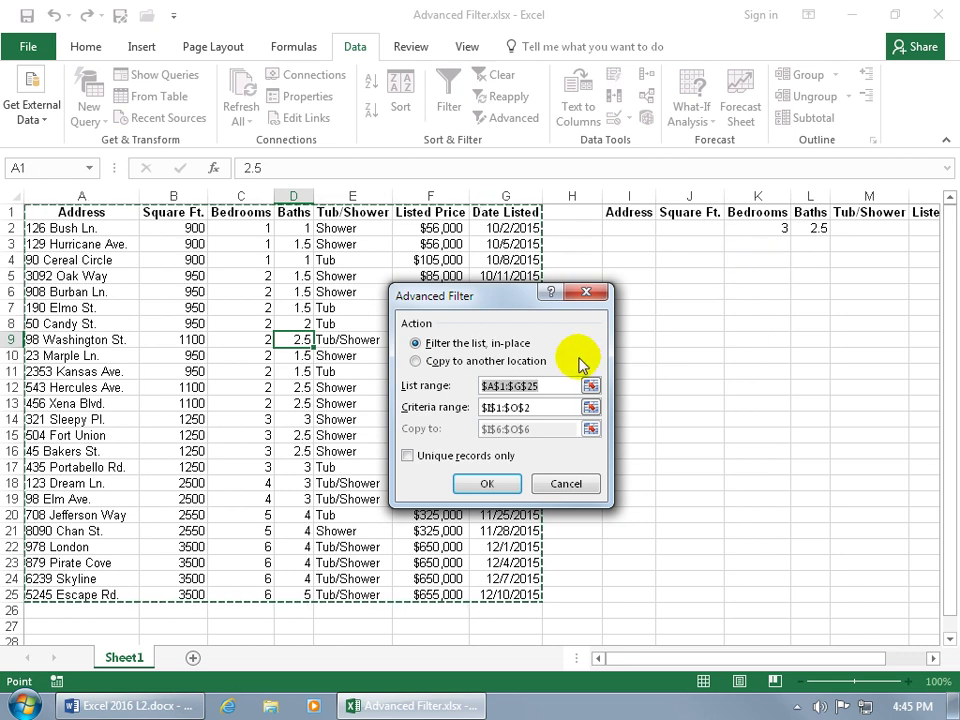
click(416, 361)
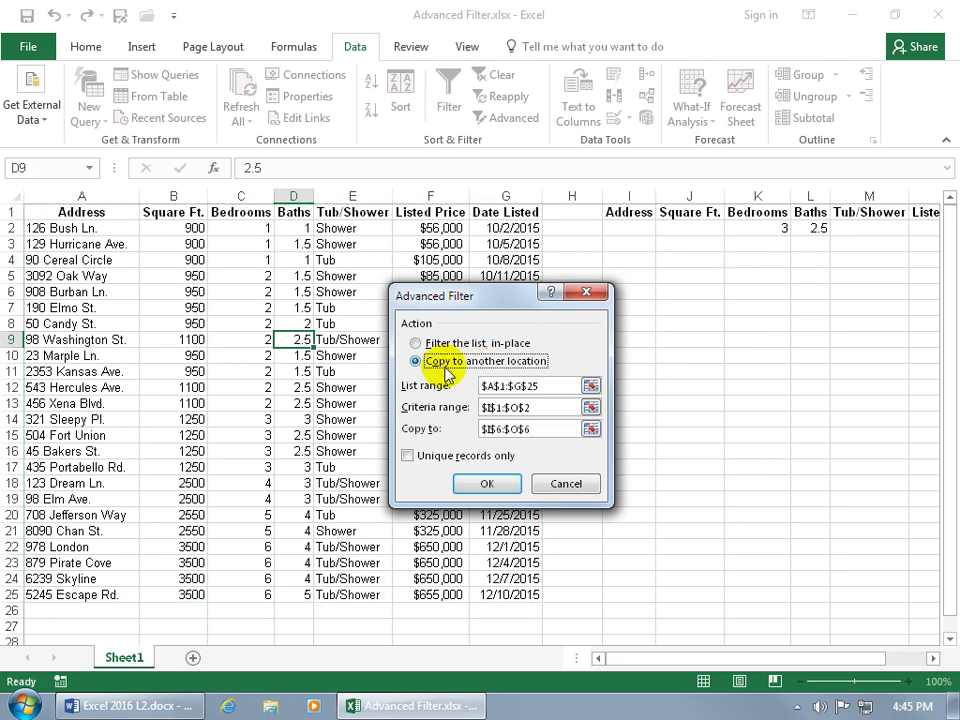
click(530, 387)
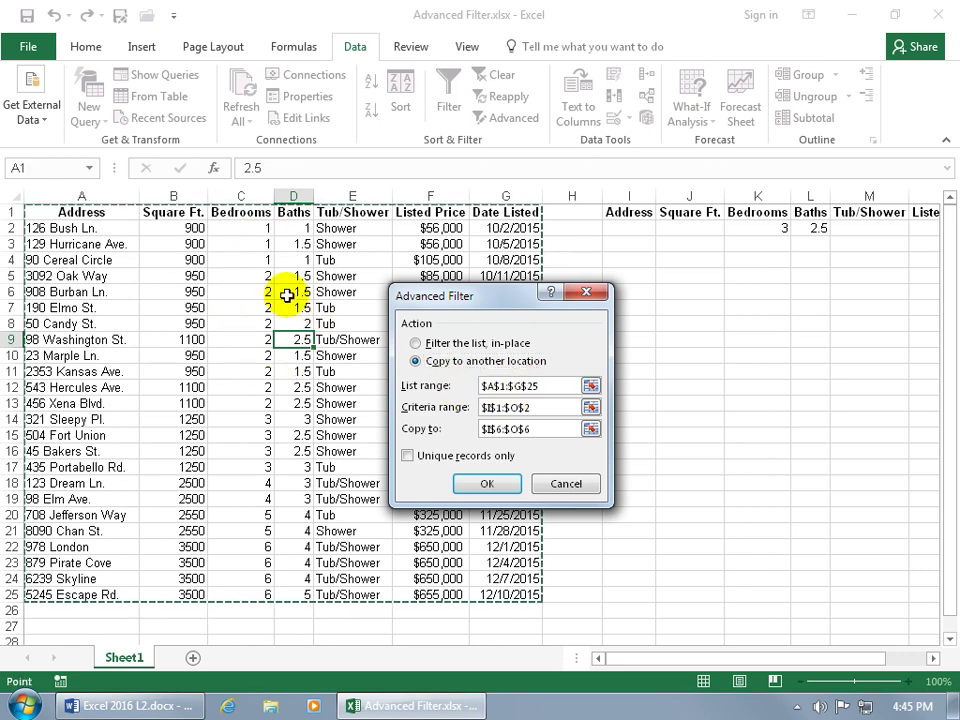
click(521, 407)
click(546, 407)
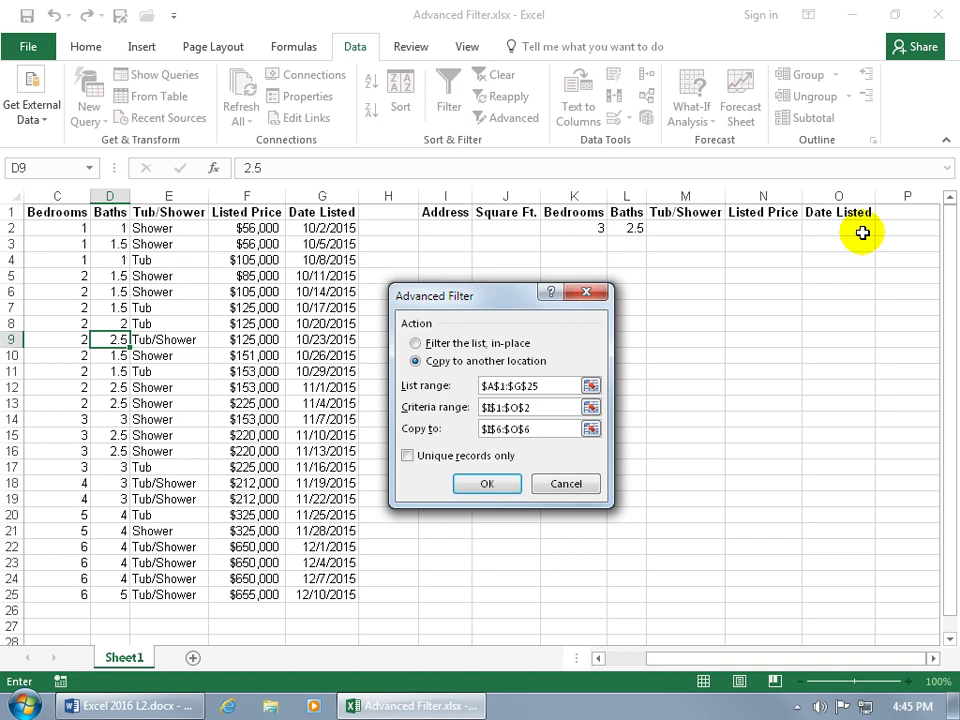
Step: Replace the copy destination with cell I6 and run the filter
click(526, 430)
double_click(538, 429)
key(BackSpace)
drag(516, 294, 656, 347)
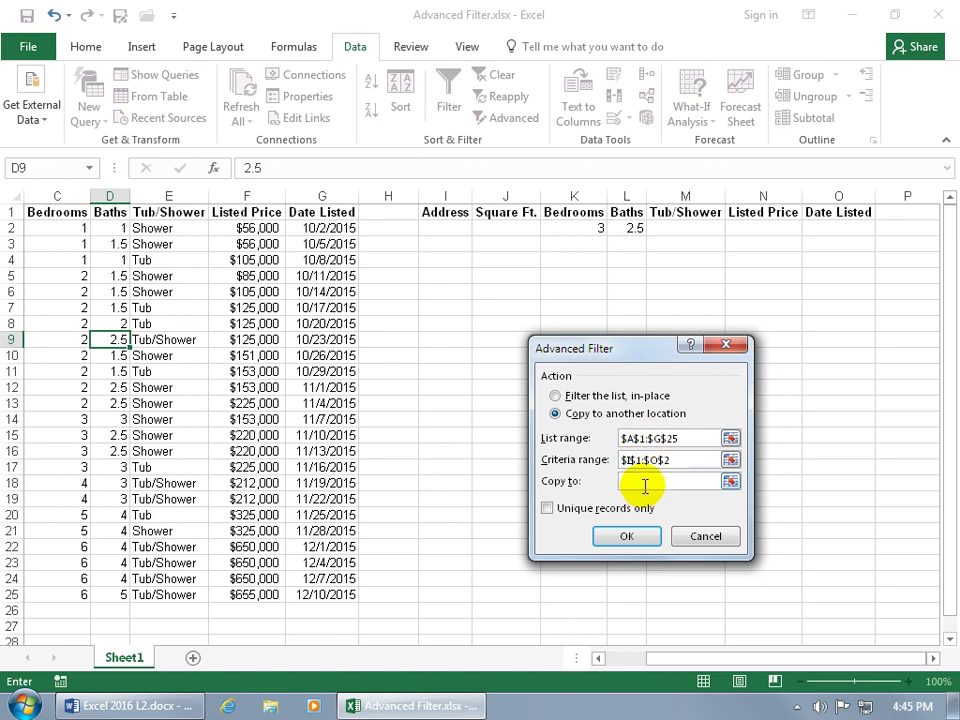
click(466, 291)
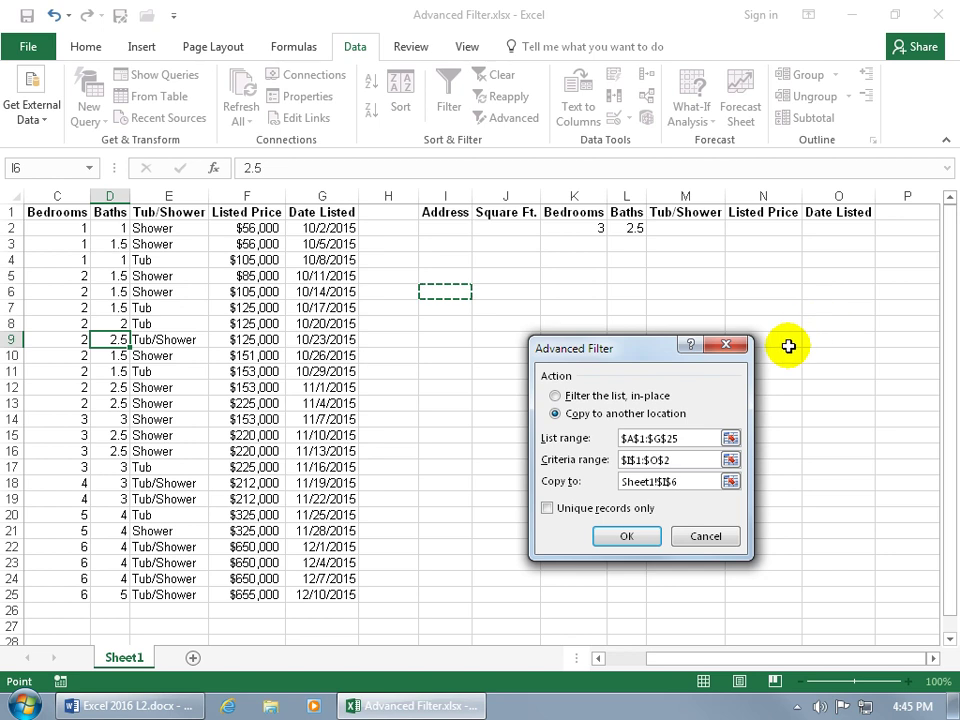
click(627, 537)
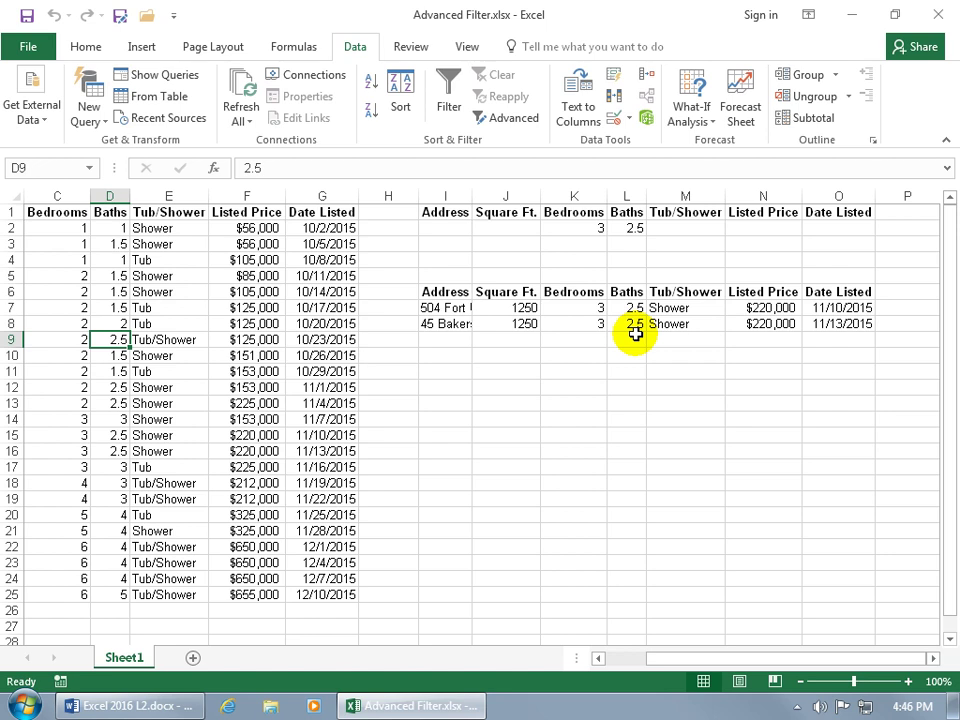
Step: Remove the Baths criterion from L2 and enter >200000 as the Listed Price criterion in N2
click(634, 228)
click(625, 248)
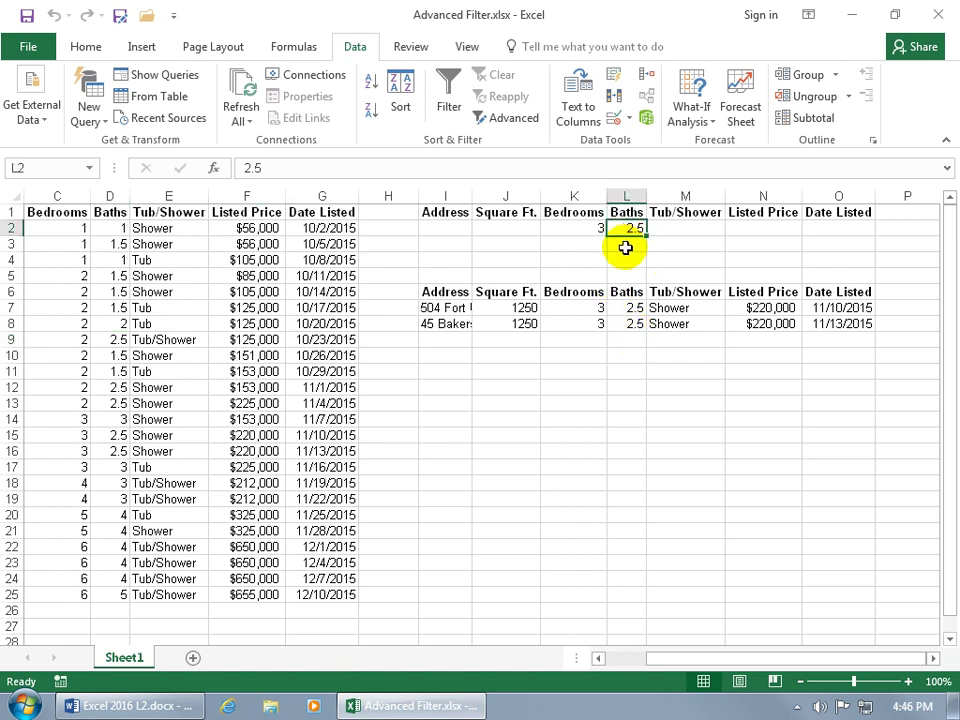
key(Delete)
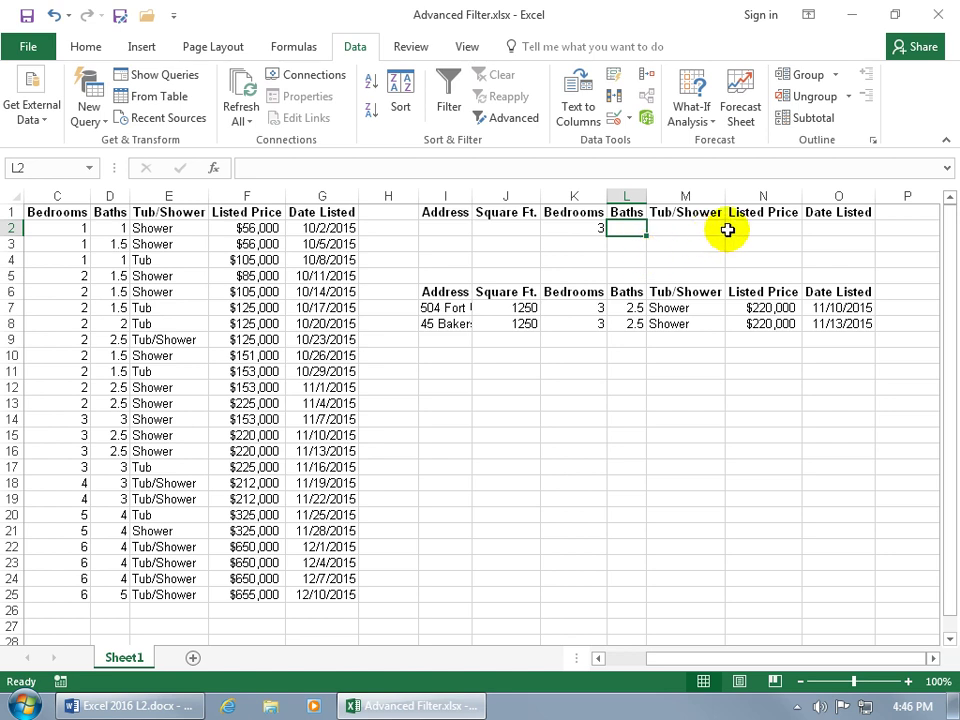
click(747, 226)
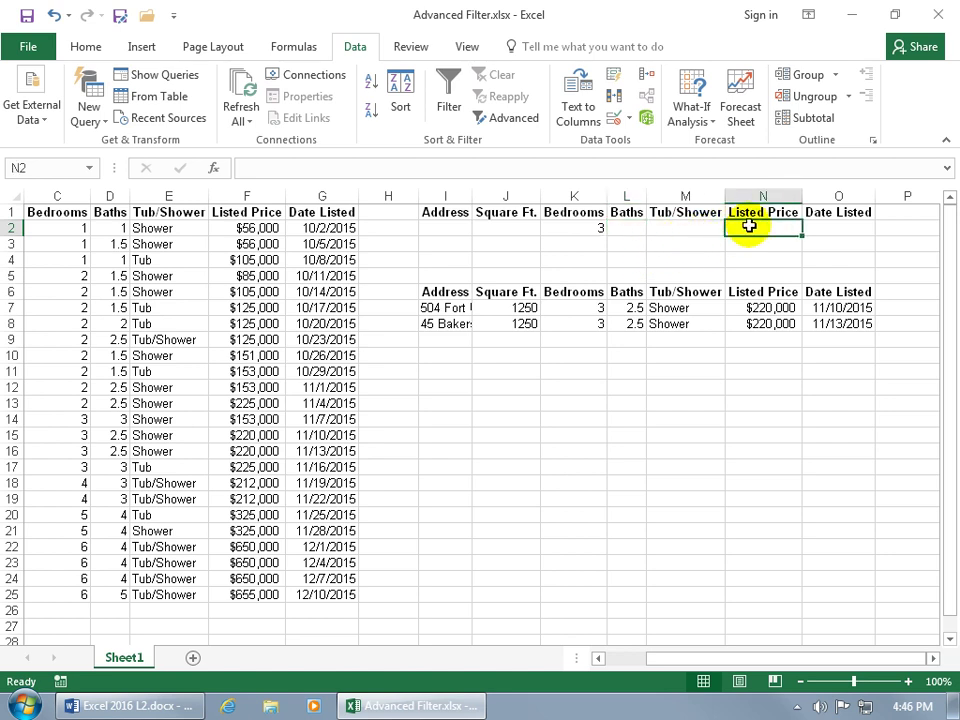
text(>)
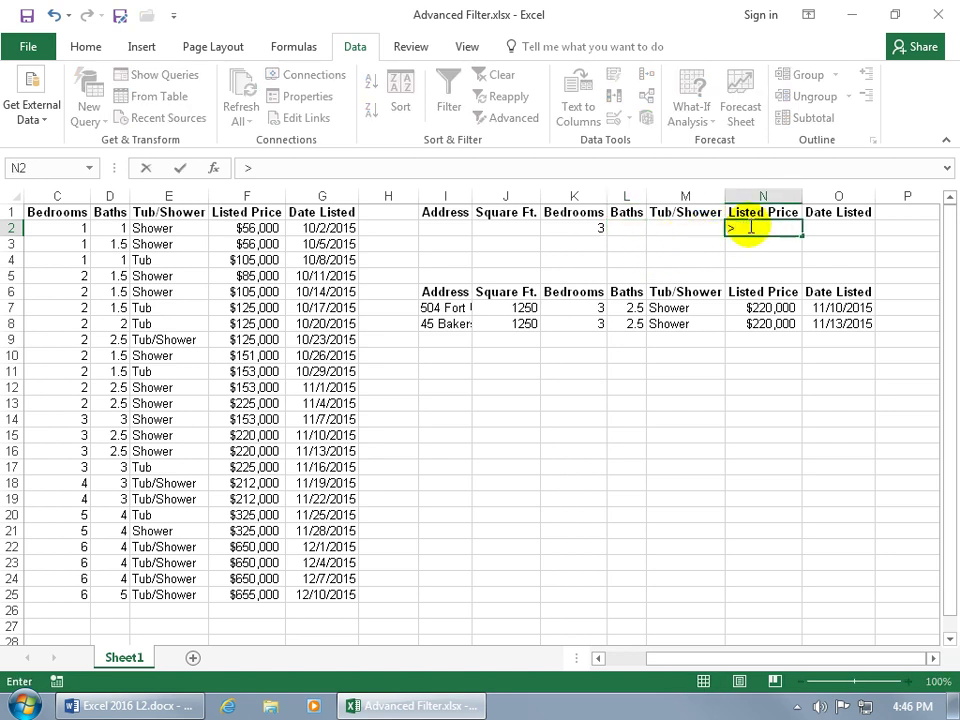
text(200000)
key(Return)
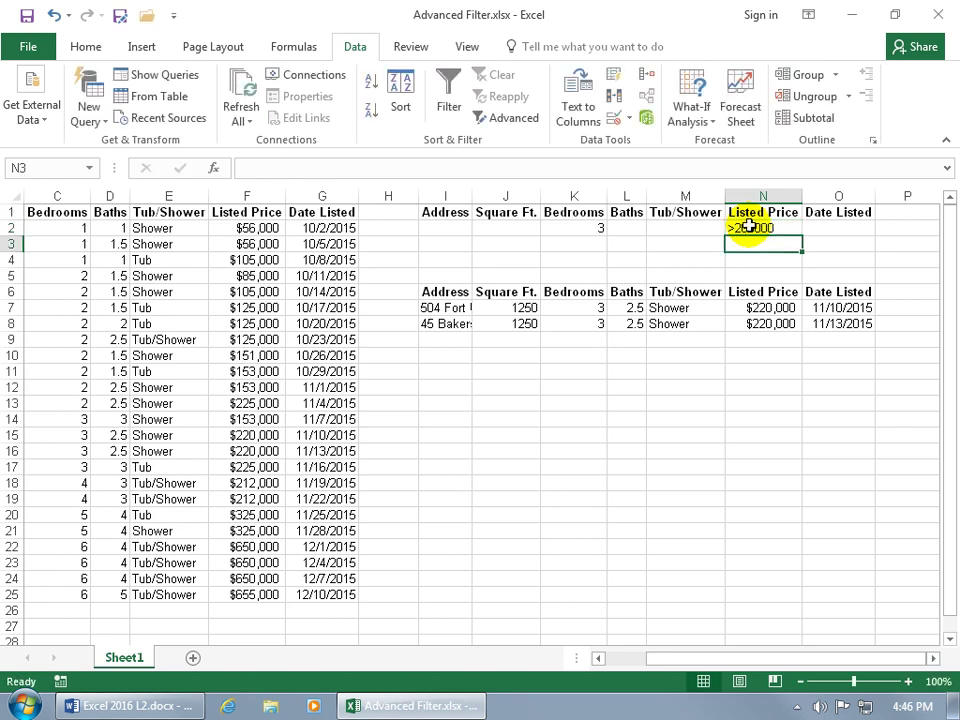
Step: Rerun the Advanced Filter on the listings with criteria range I1:O2, copying the results to I6:O6
click(248, 320)
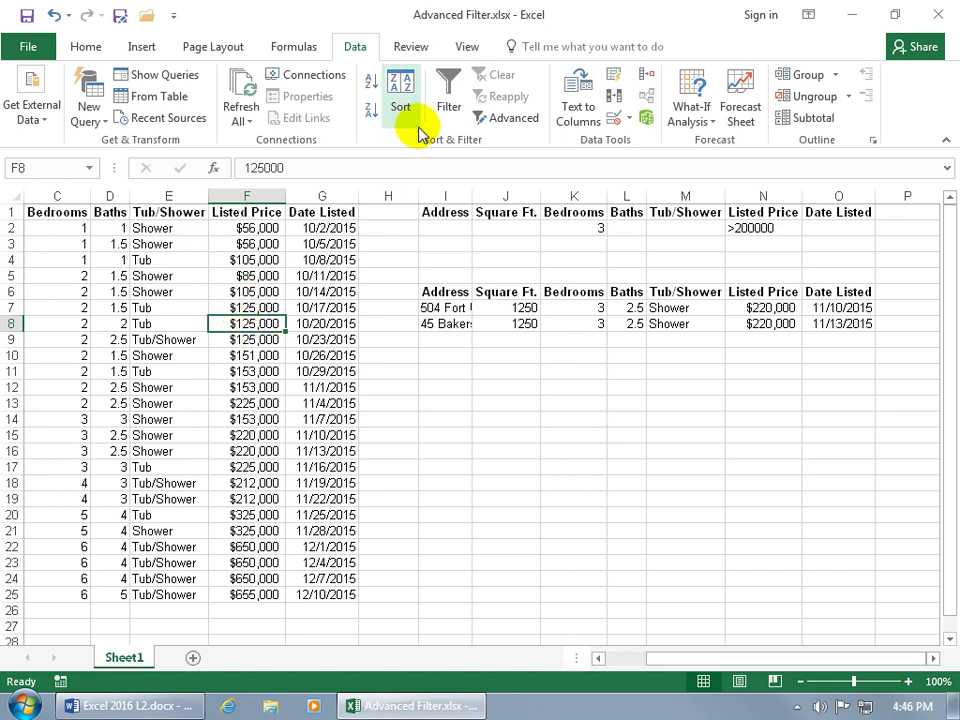
click(511, 122)
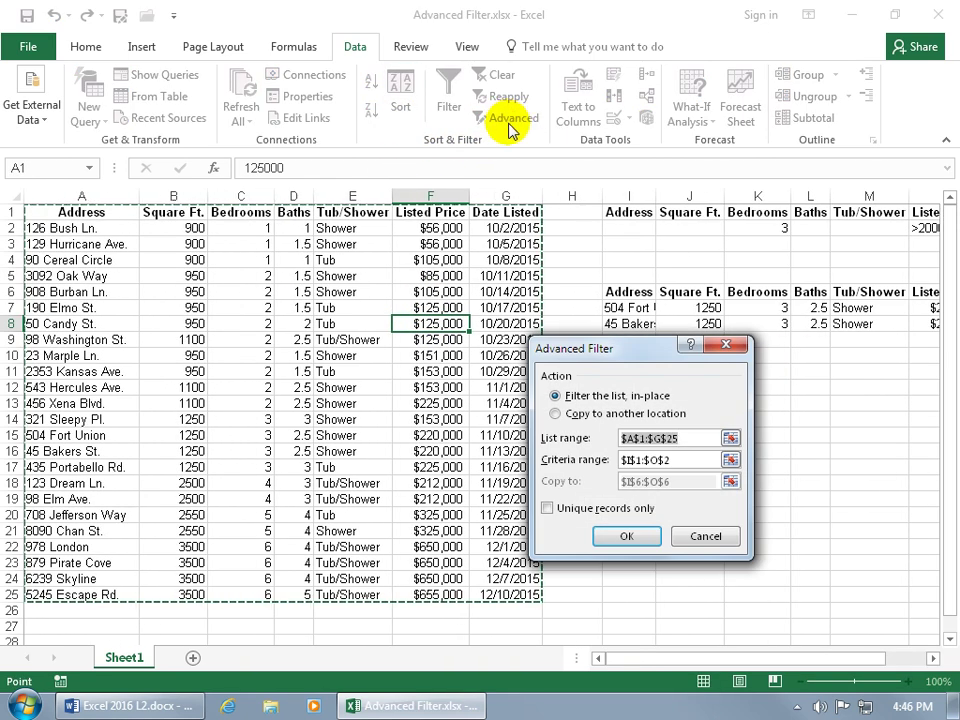
click(673, 459)
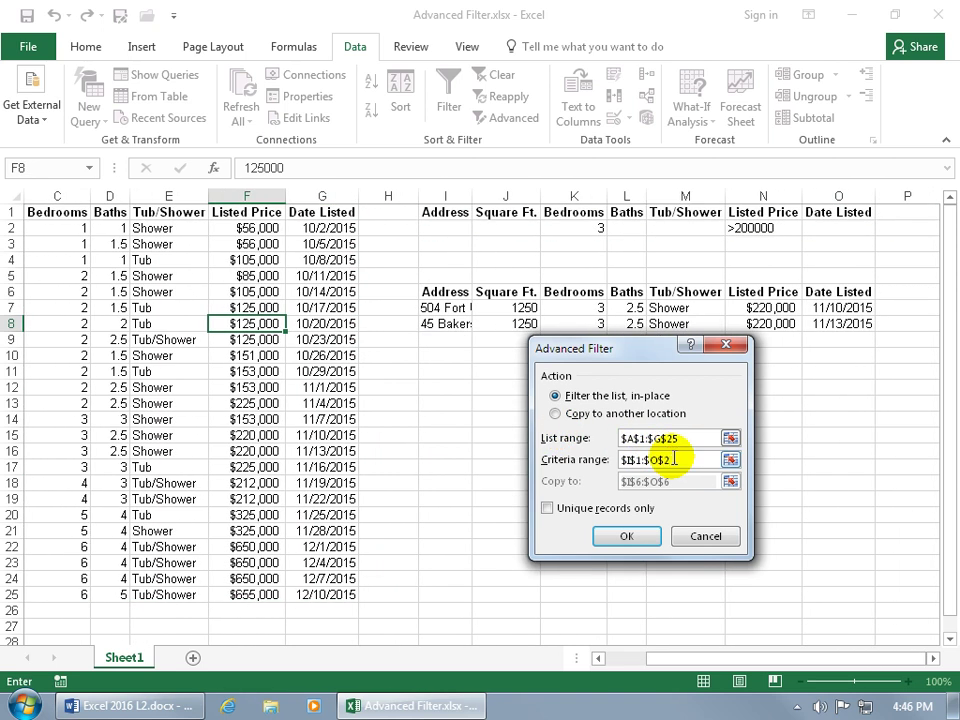
click(566, 413)
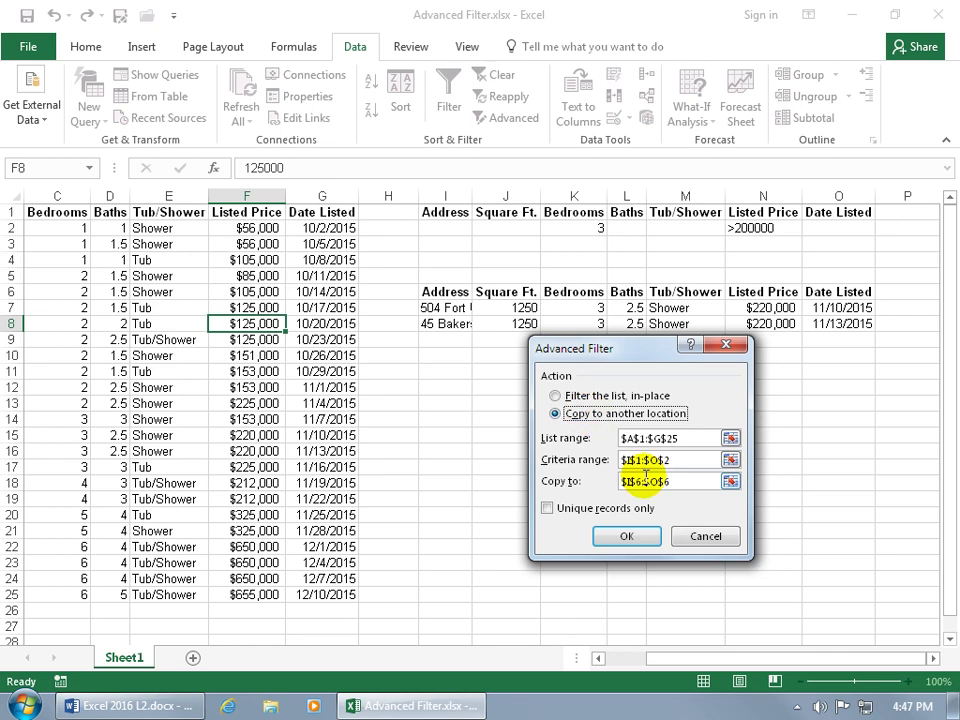
click(636, 536)
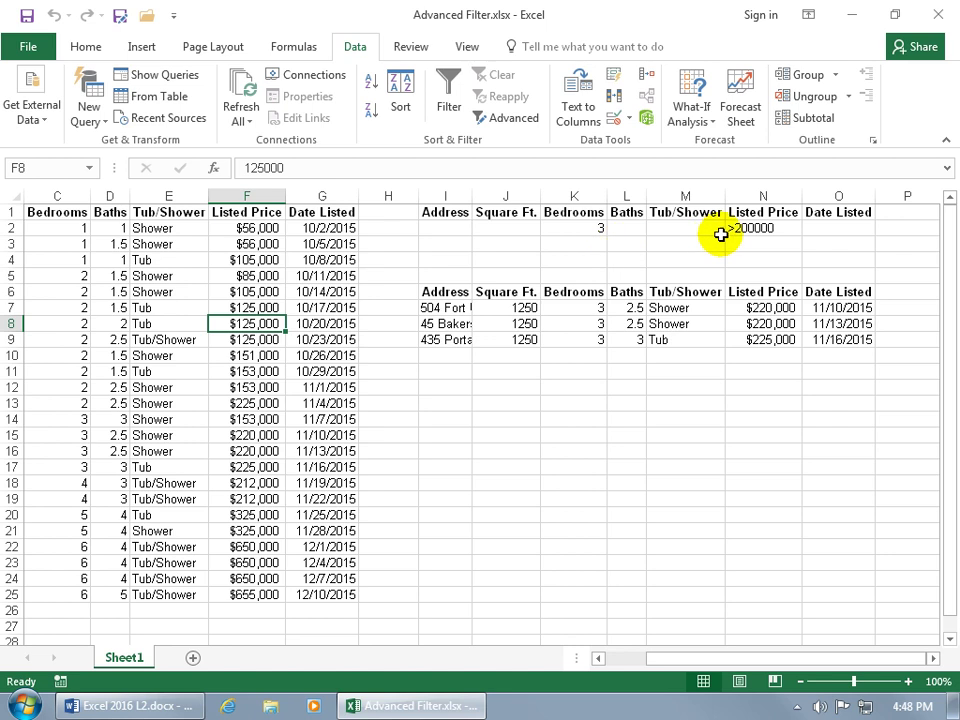
Step: Delete the Listed Price criterion from N2 and add 5 as a second Bedrooms criterion in K3
click(752, 228)
key(Delete)
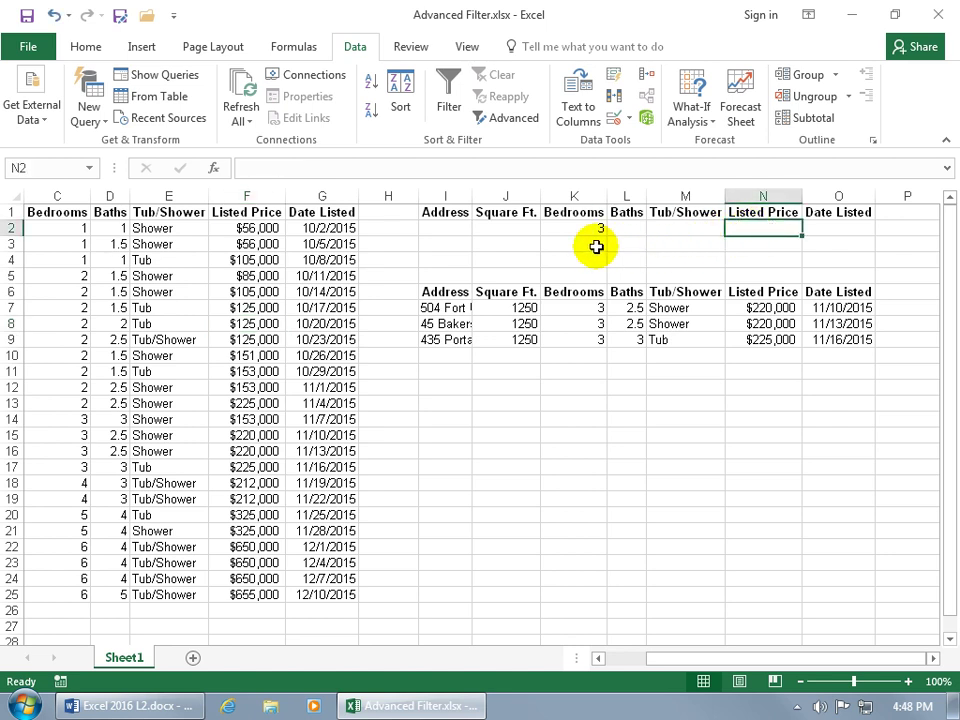
click(597, 246)
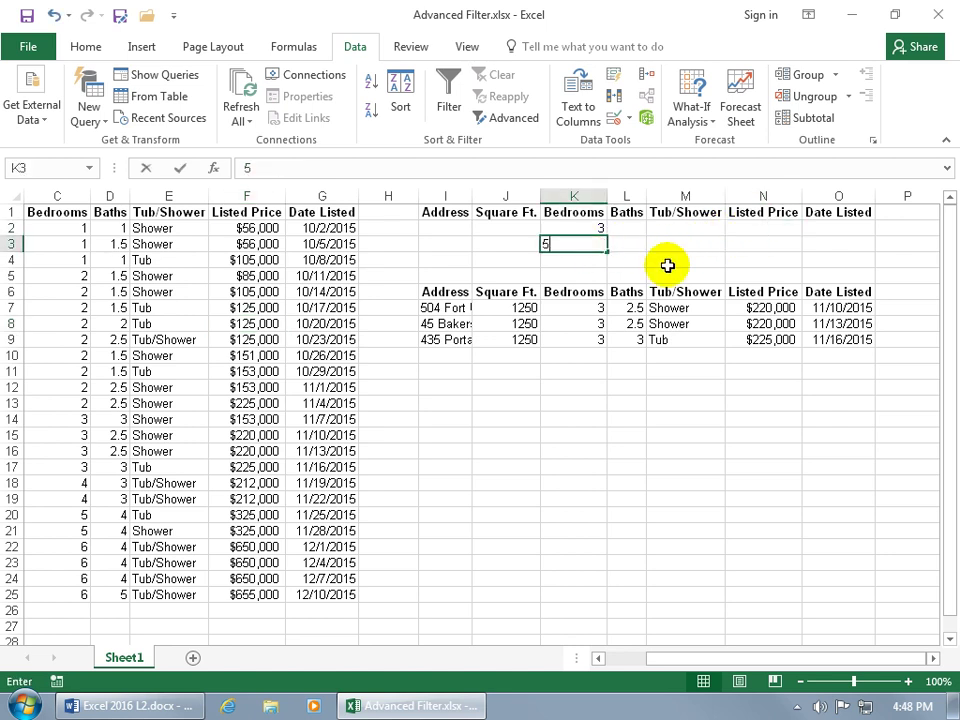
text(5)
key(Return)
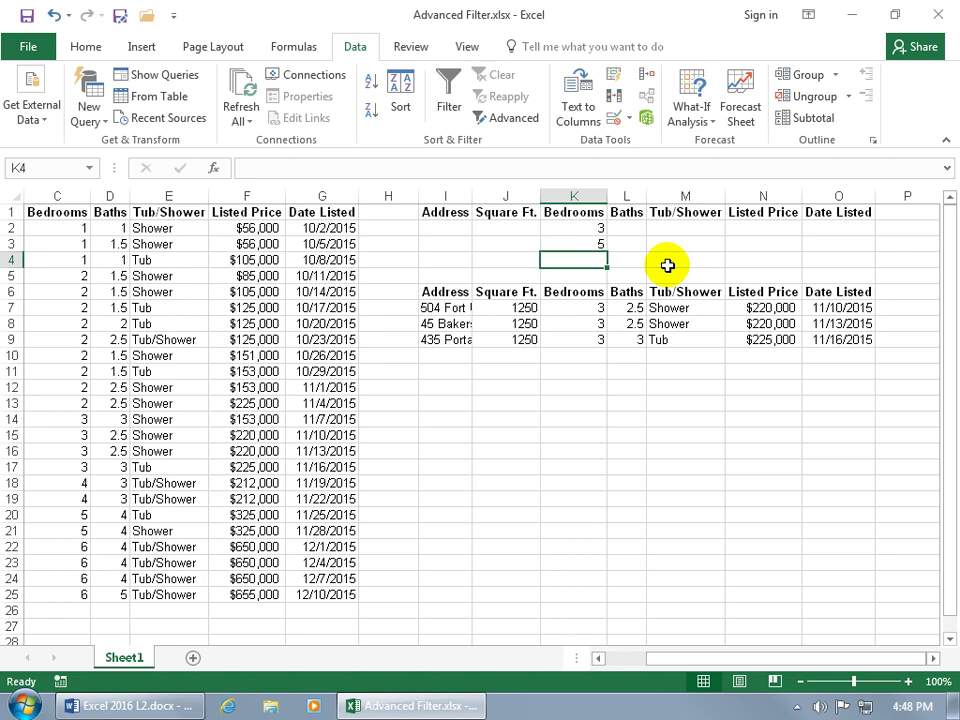
Step: Rerun the Advanced Filter on the listings with criteria range I1:O3, copying the results to I6:O6
click(248, 338)
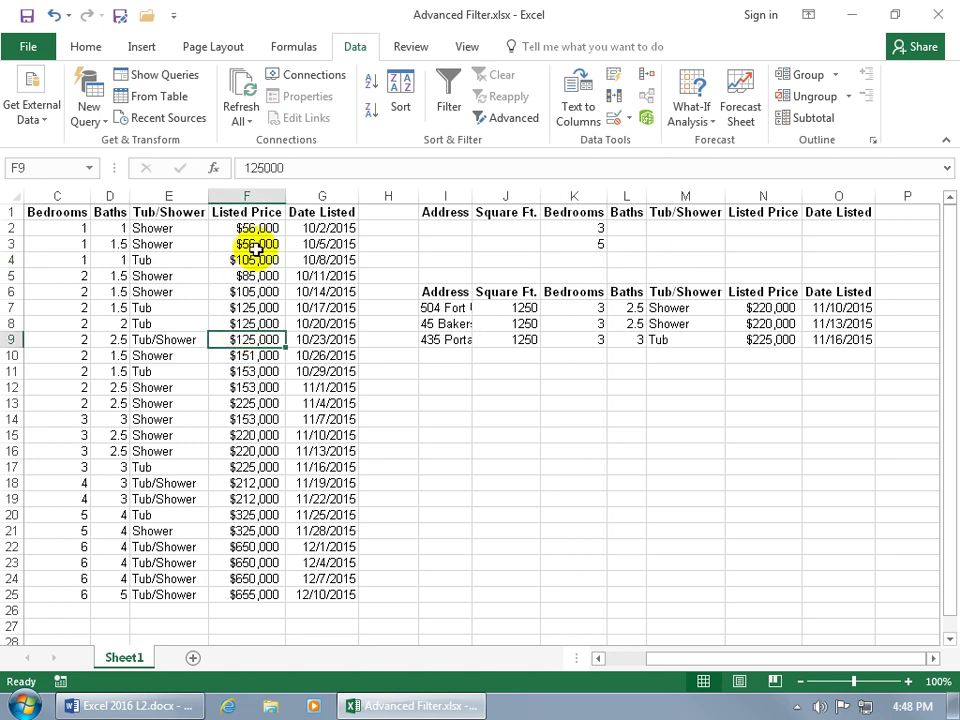
click(513, 120)
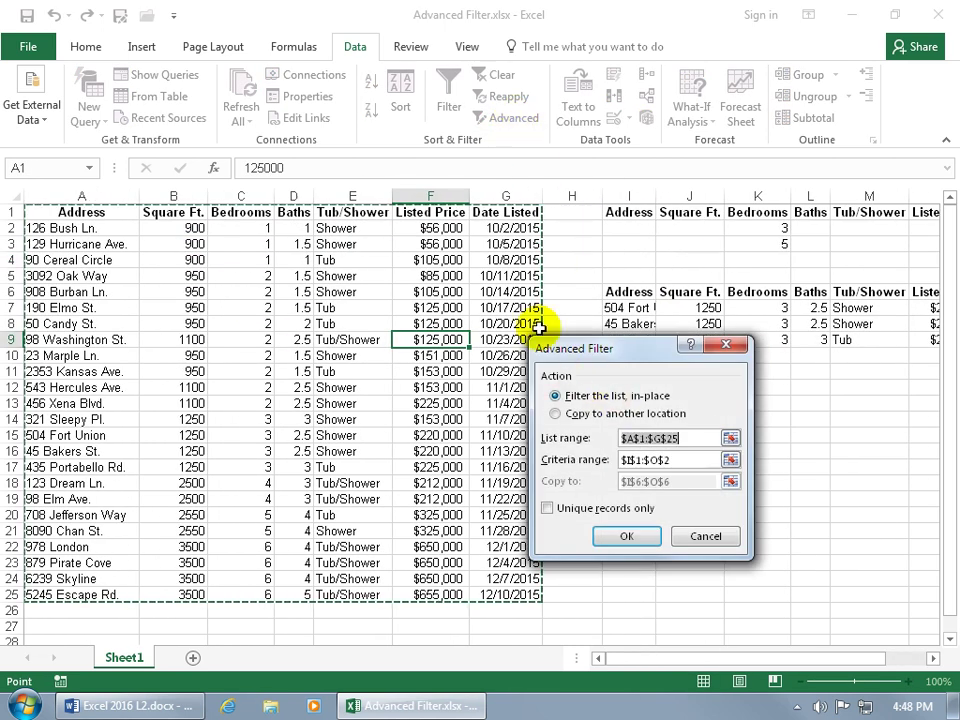
click(571, 413)
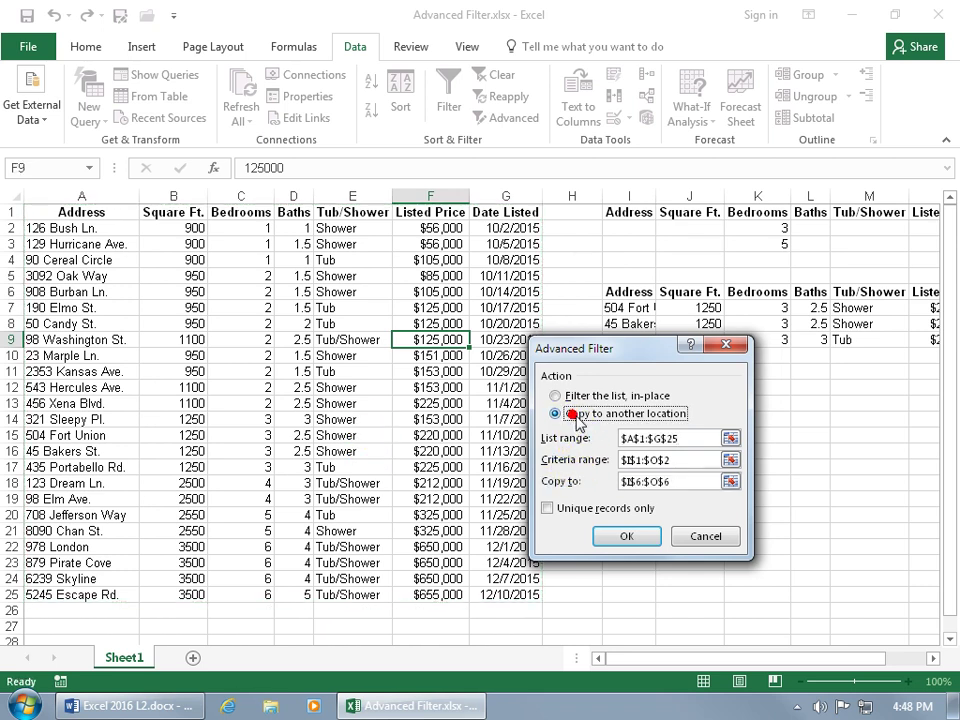
click(663, 457)
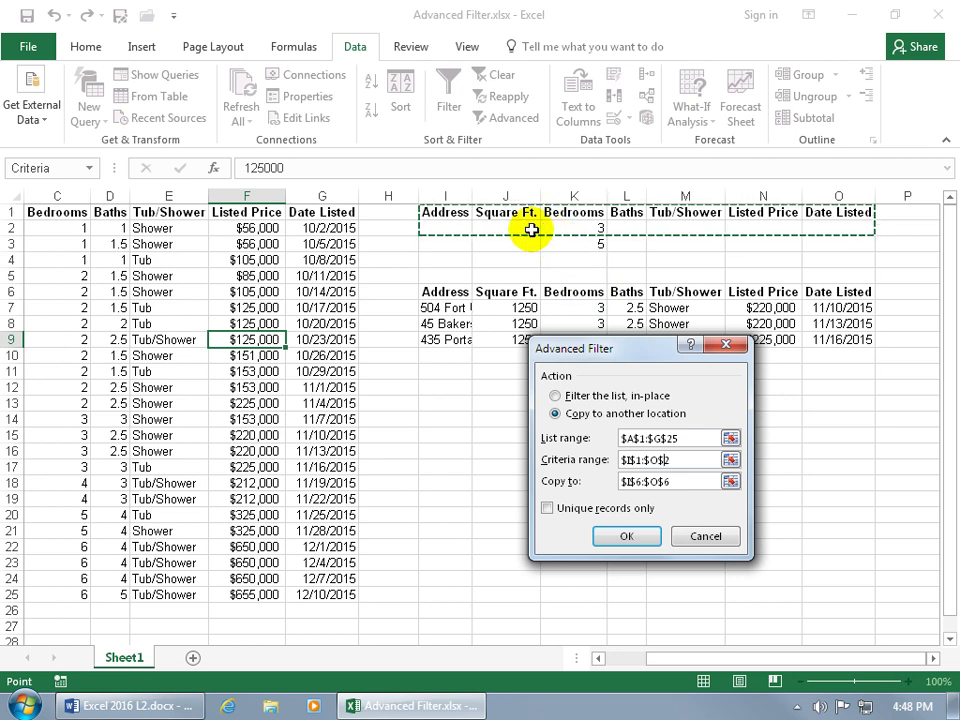
double_click(690, 459)
key(BackSpace)
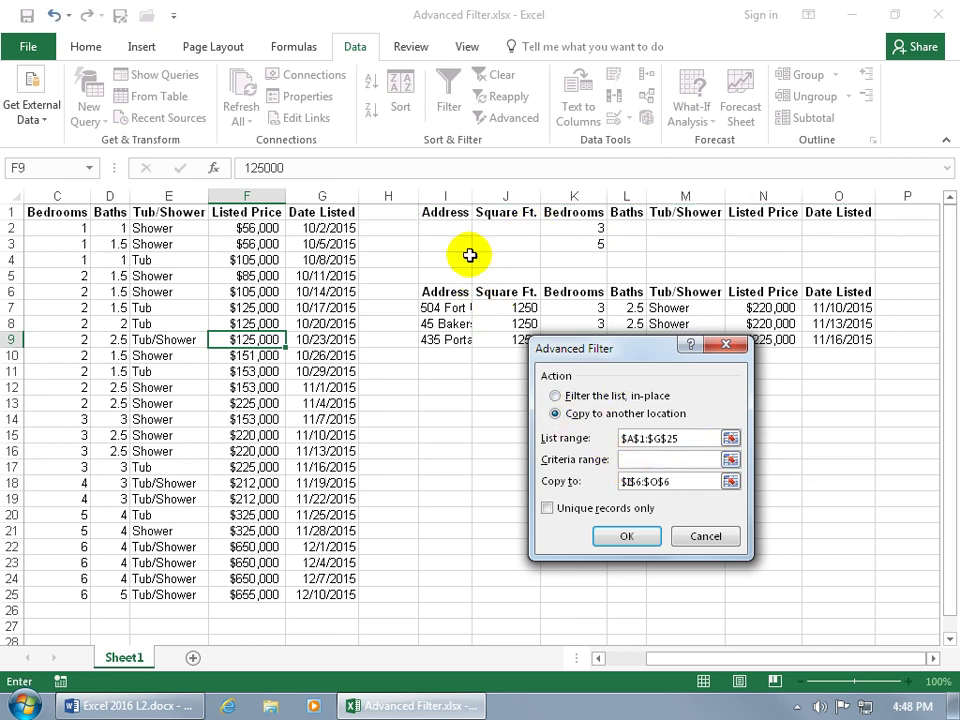
drag(444, 213, 831, 242)
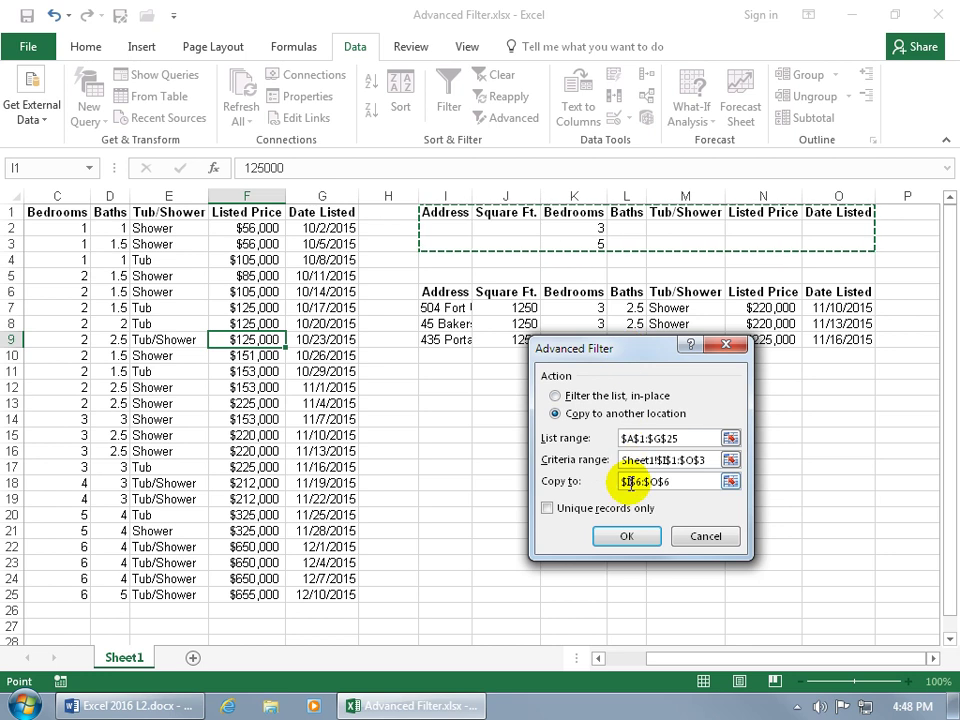
click(612, 540)
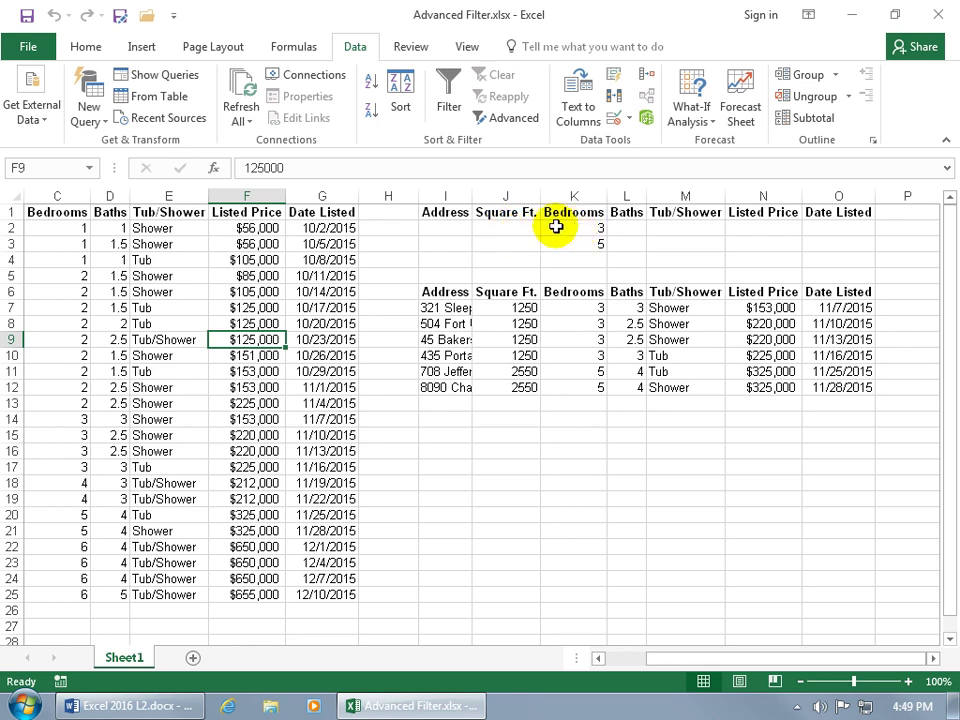
Step: Delete the second Bedrooms criterion from K3 and rerun the Advanced Filter with criteria range I1:O3, copying the results to I6:O6
click(590, 243)
key(Delete)
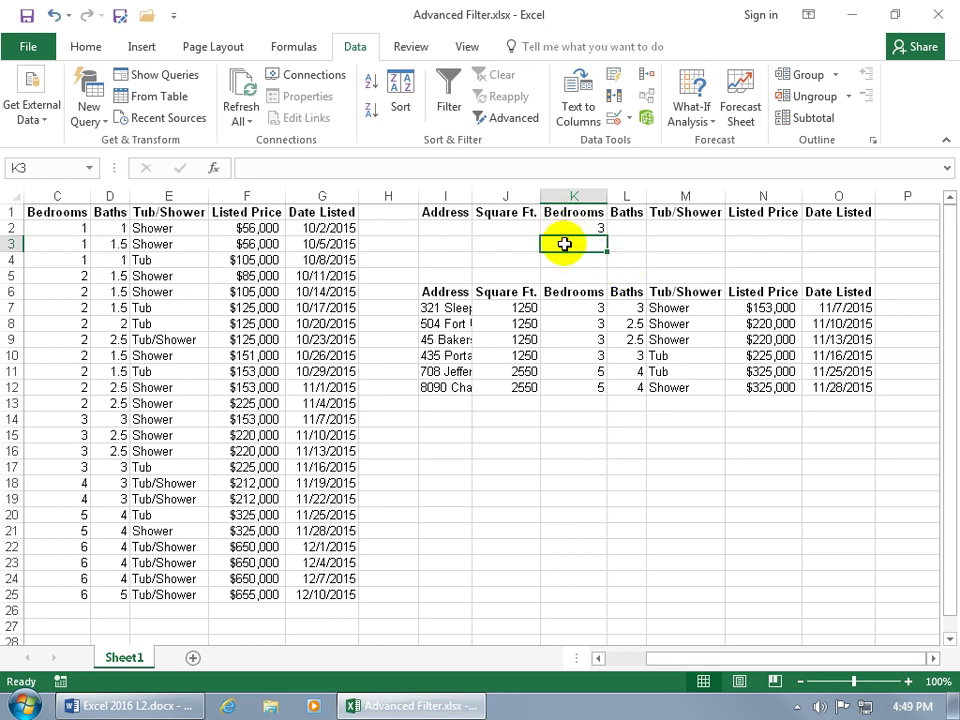
click(266, 303)
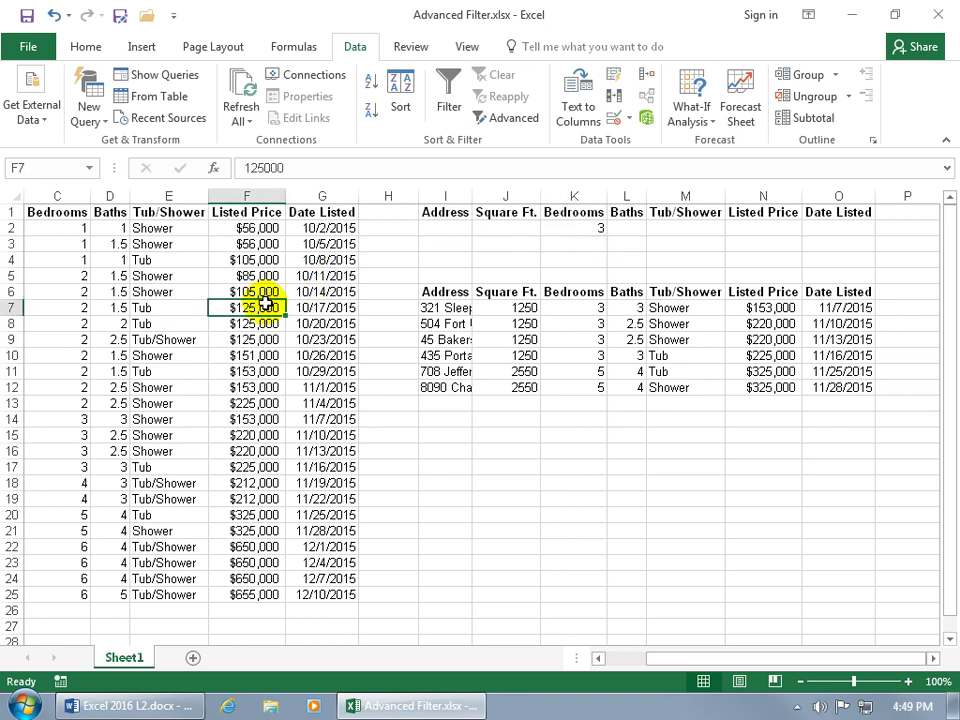
click(508, 119)
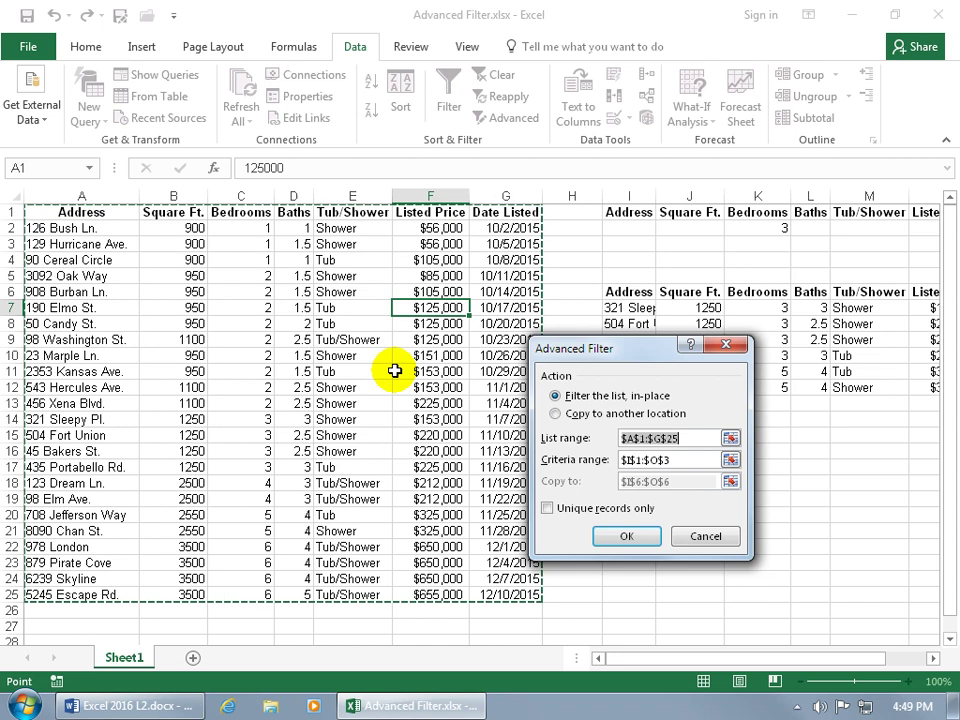
click(676, 460)
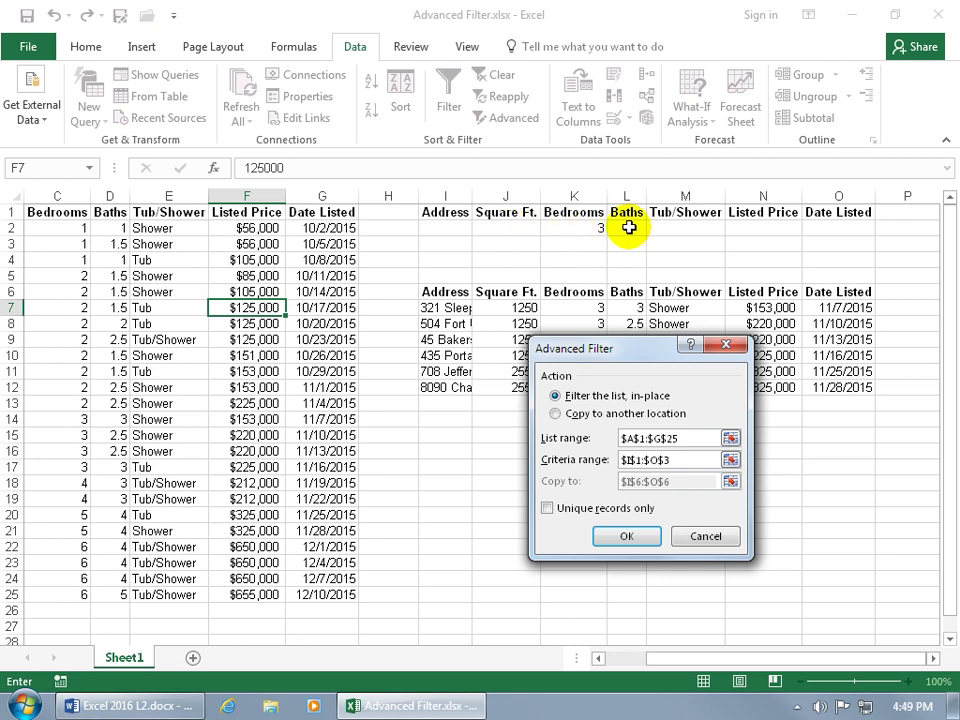
click(556, 414)
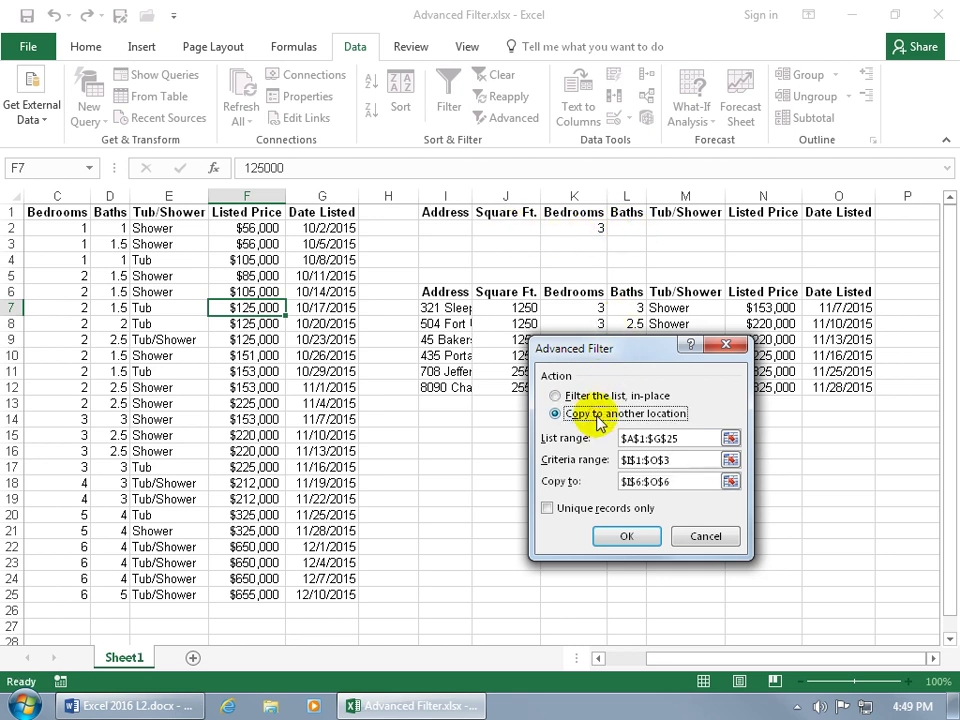
click(624, 536)
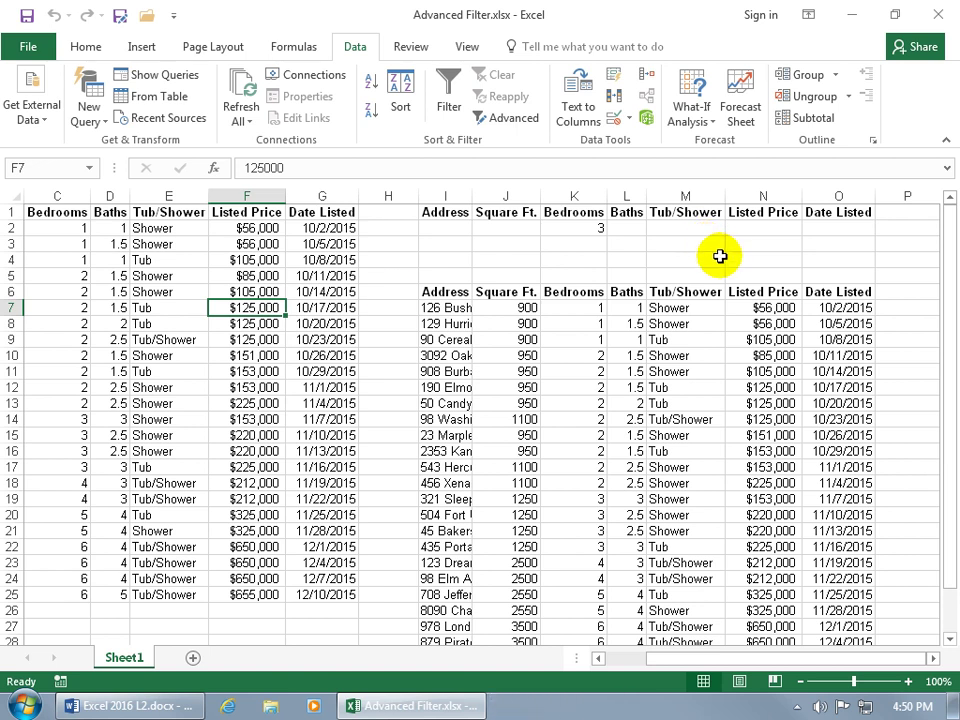
Step: Clear the copied filter results, including their headers, from range I6:O34
drag(446, 294, 829, 649)
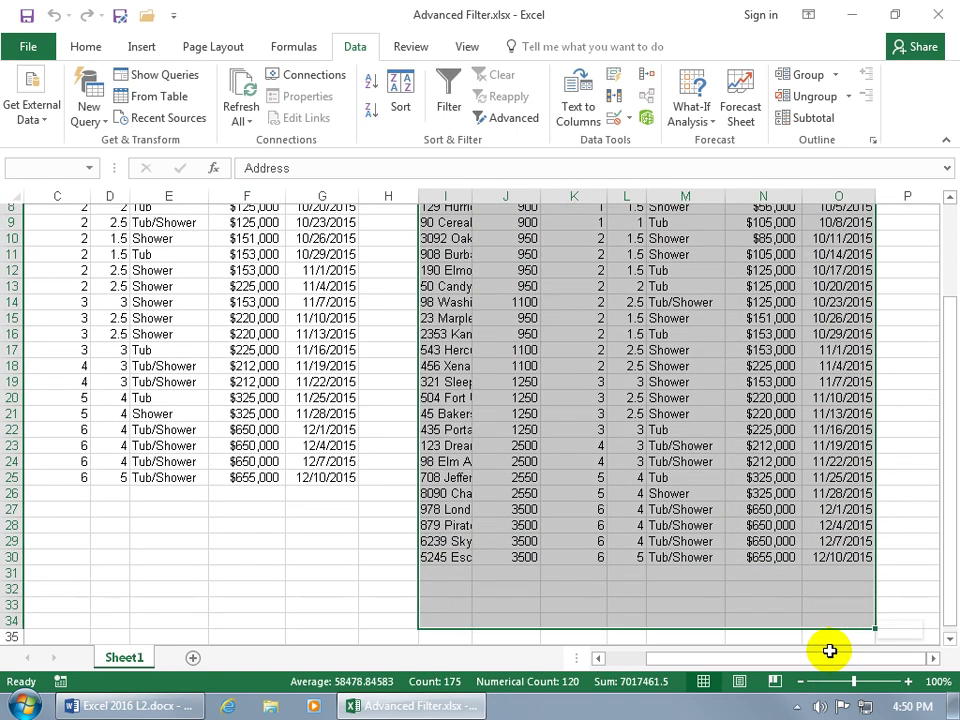
key(Delete)
scroll(746, 469, up, 3)
Step: Enter 2.5 as the Baths criterion in cell L2
click(633, 226)
click(633, 226)
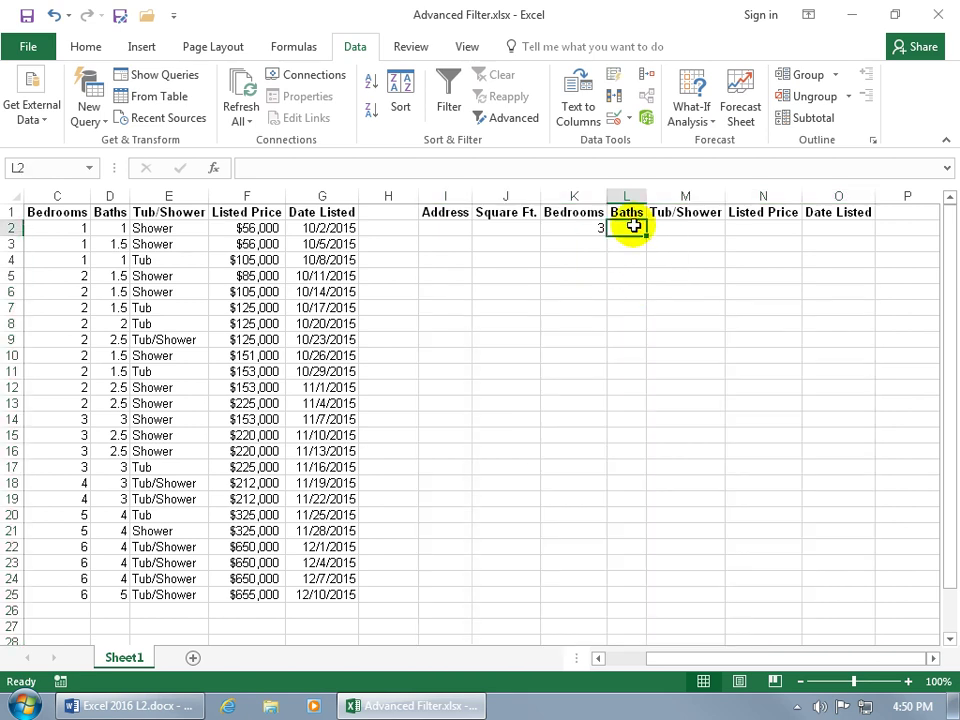
text(2.5)
key(Return)
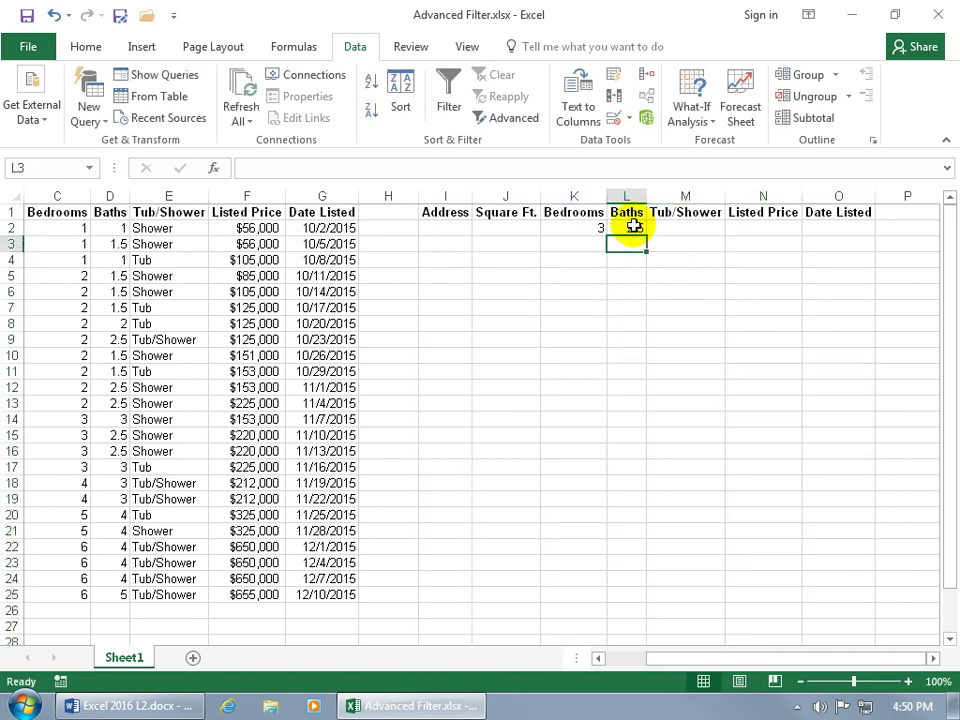
drag(707, 666, 643, 666)
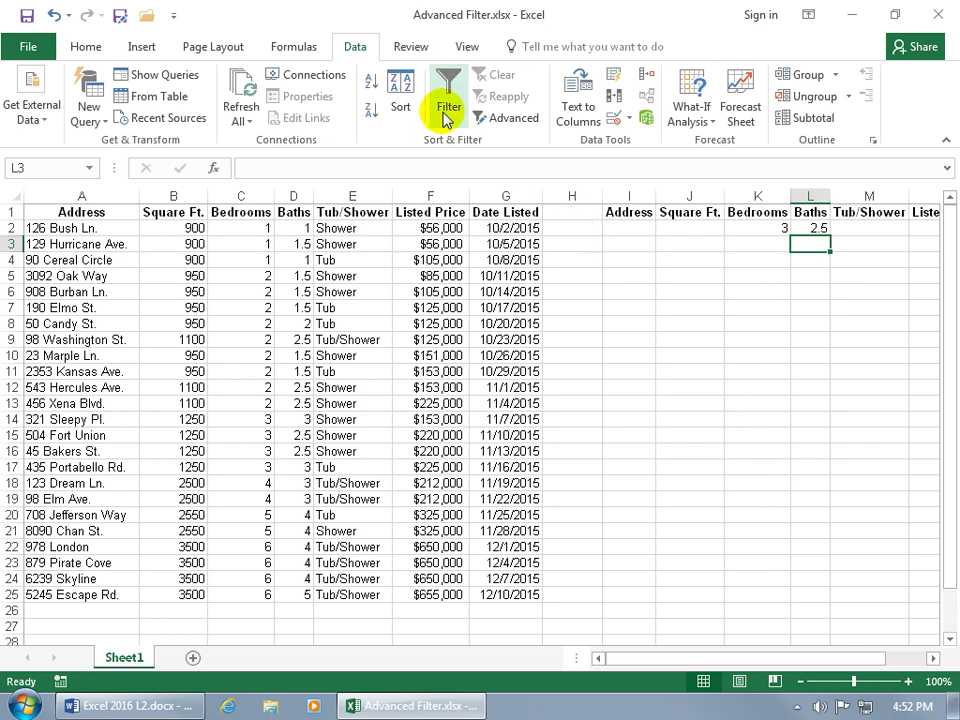
click(465, 44)
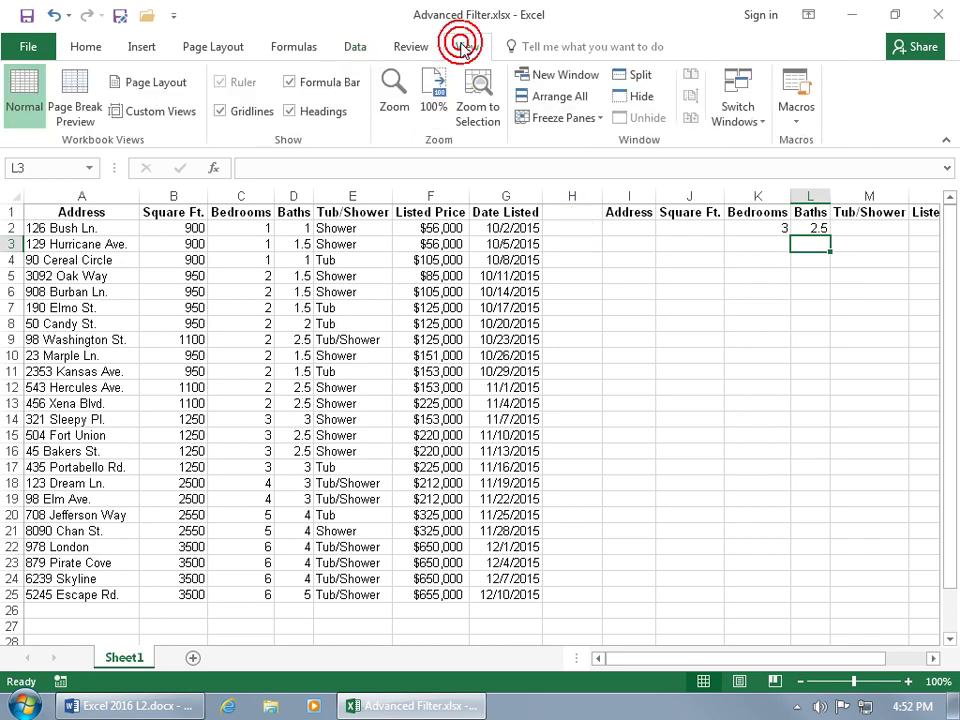
click(797, 117)
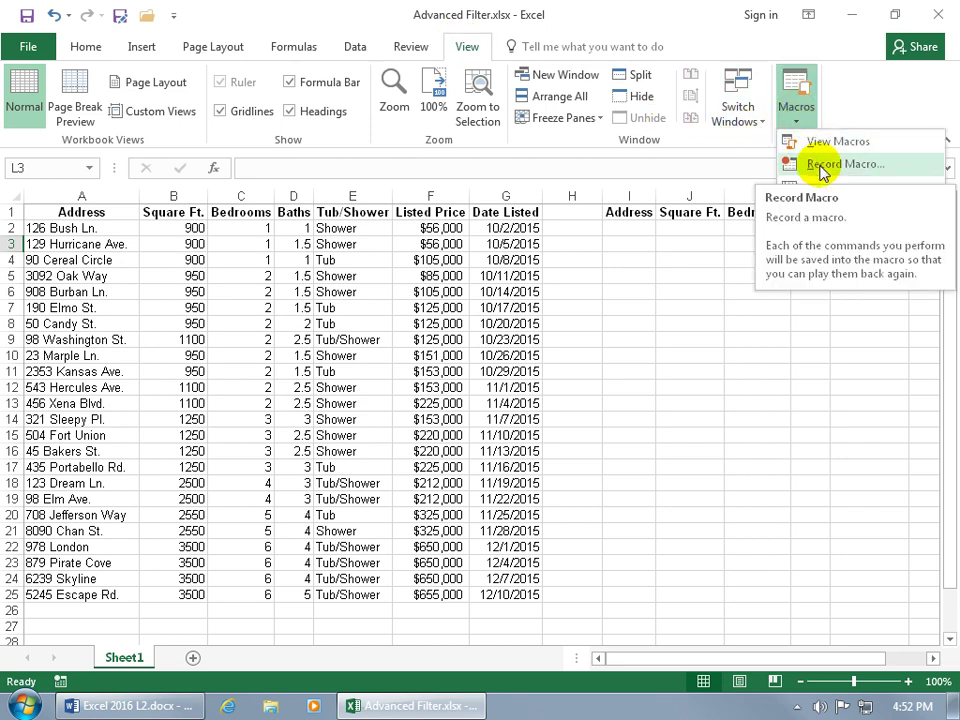
right_click(96, 683)
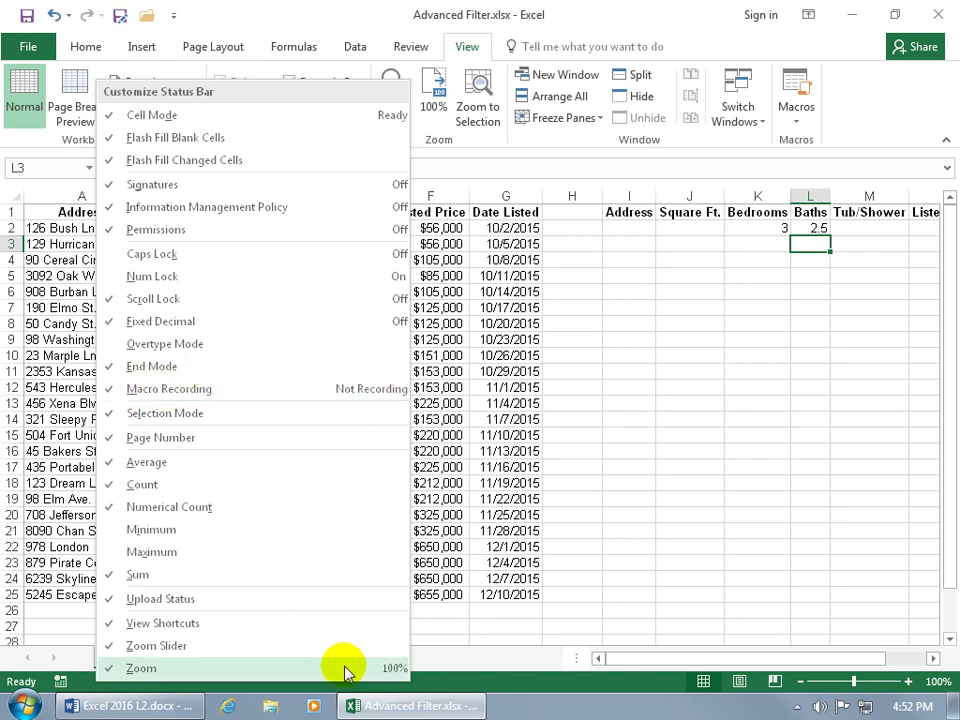
click(432, 688)
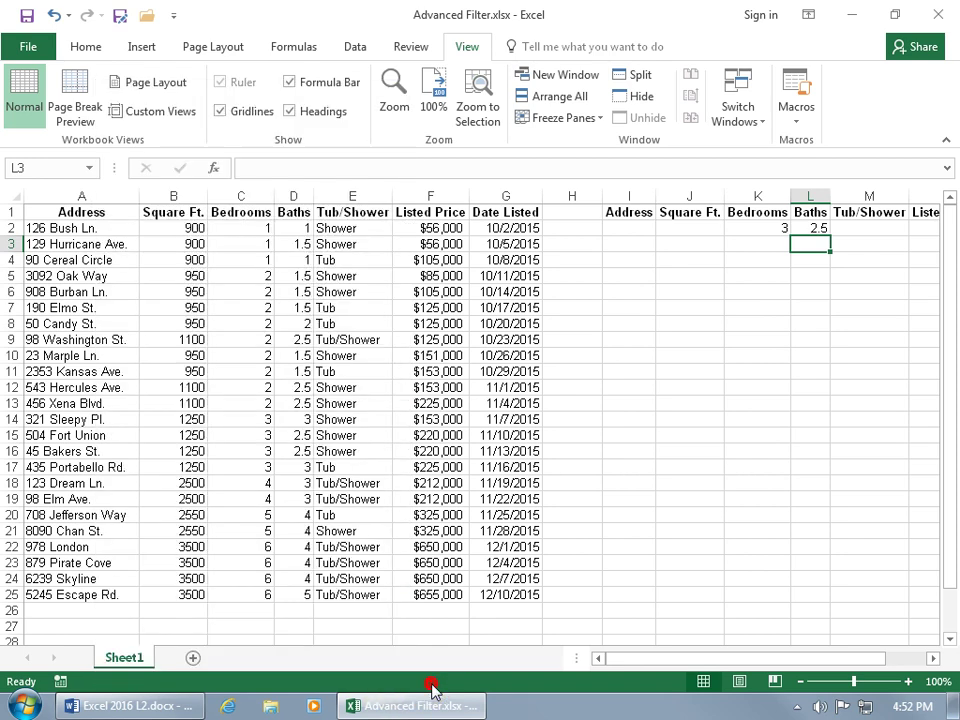
Step: Start recording a macro named Filter with shortcut Ctrl+q, stored in This Workbook
click(61, 681)
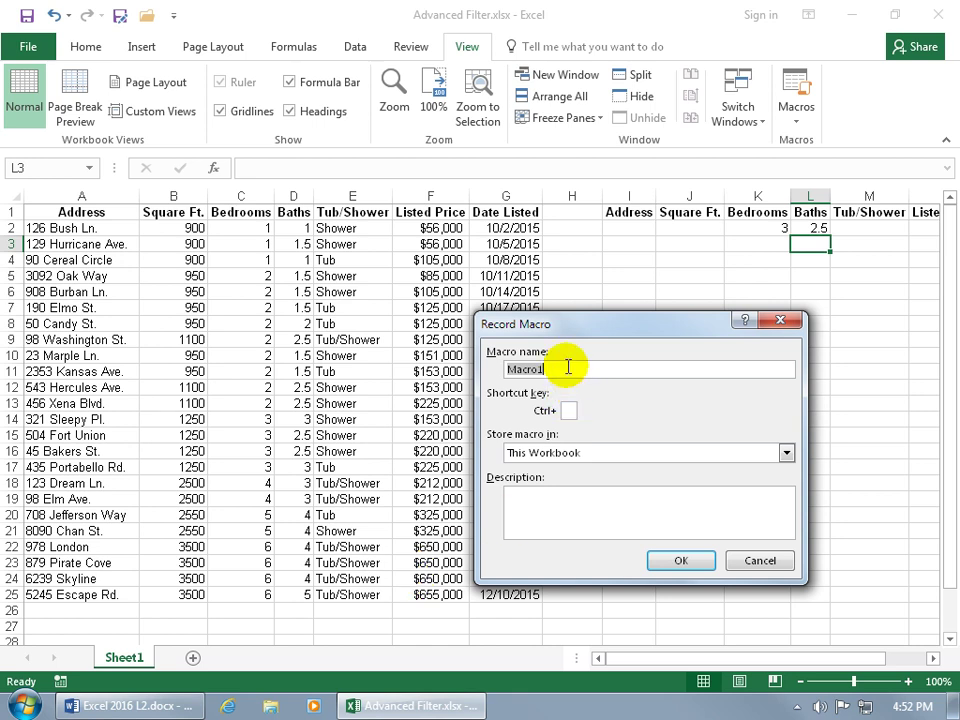
key(BackSpace)
text(Filter)
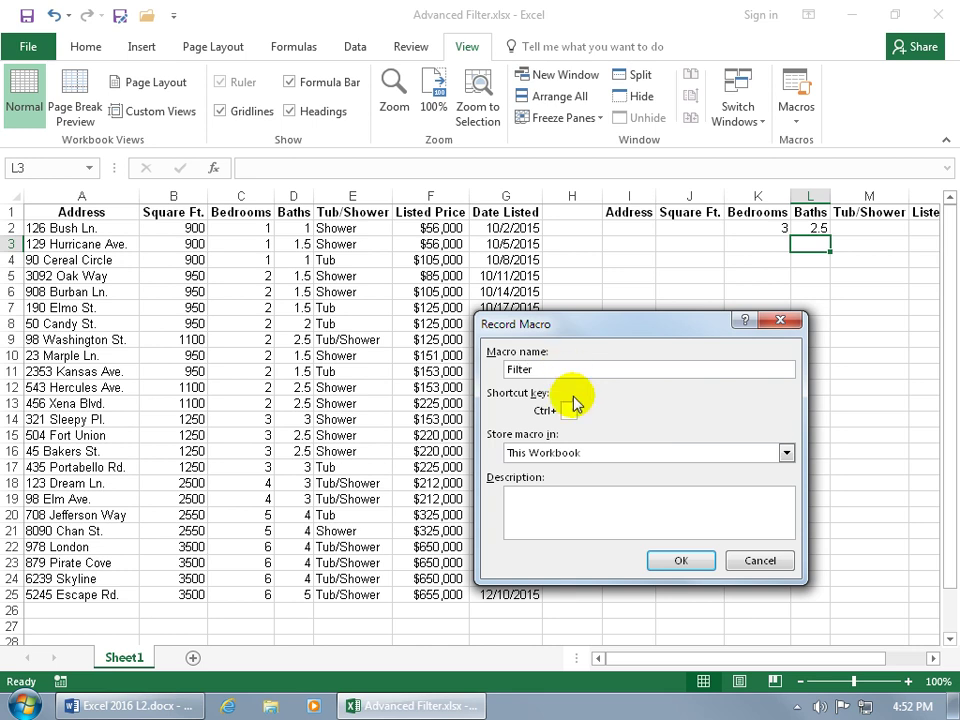
click(568, 410)
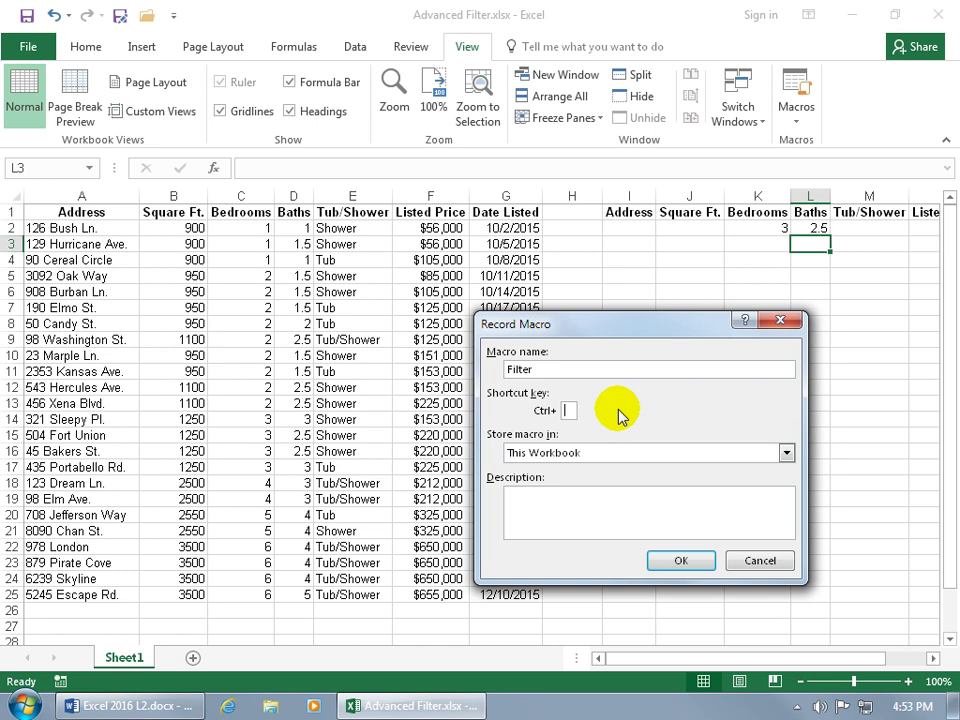
text(q)
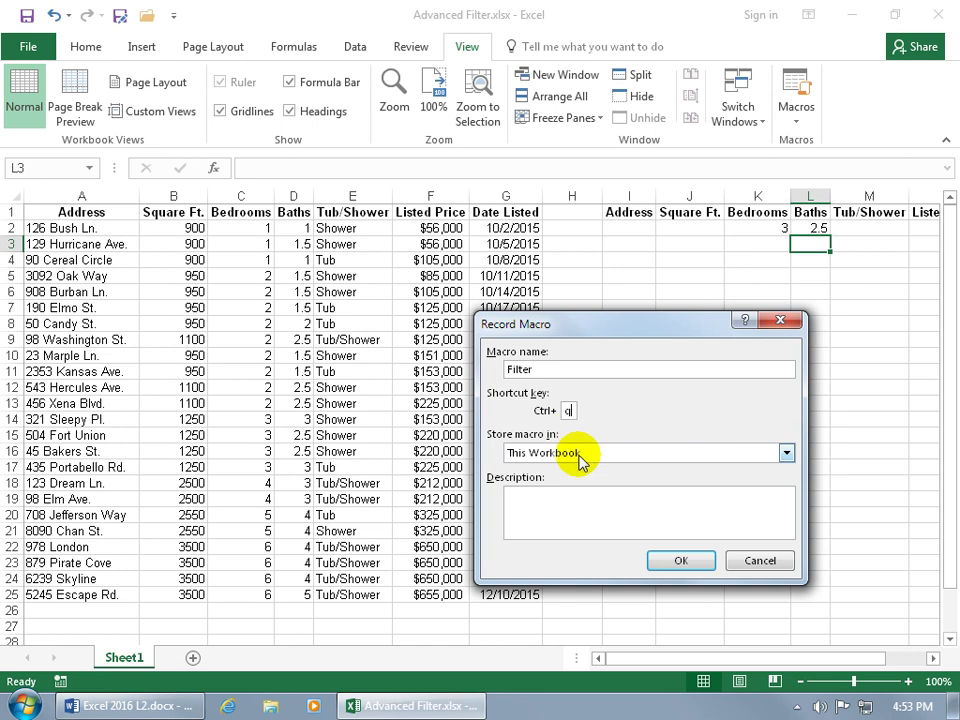
click(786, 453)
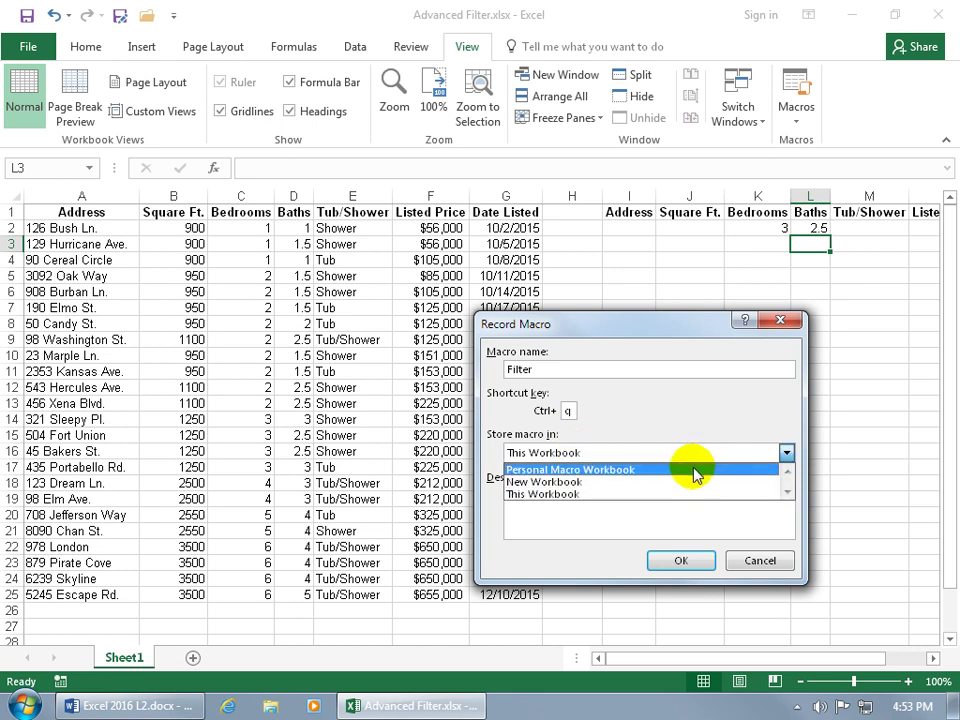
click(666, 494)
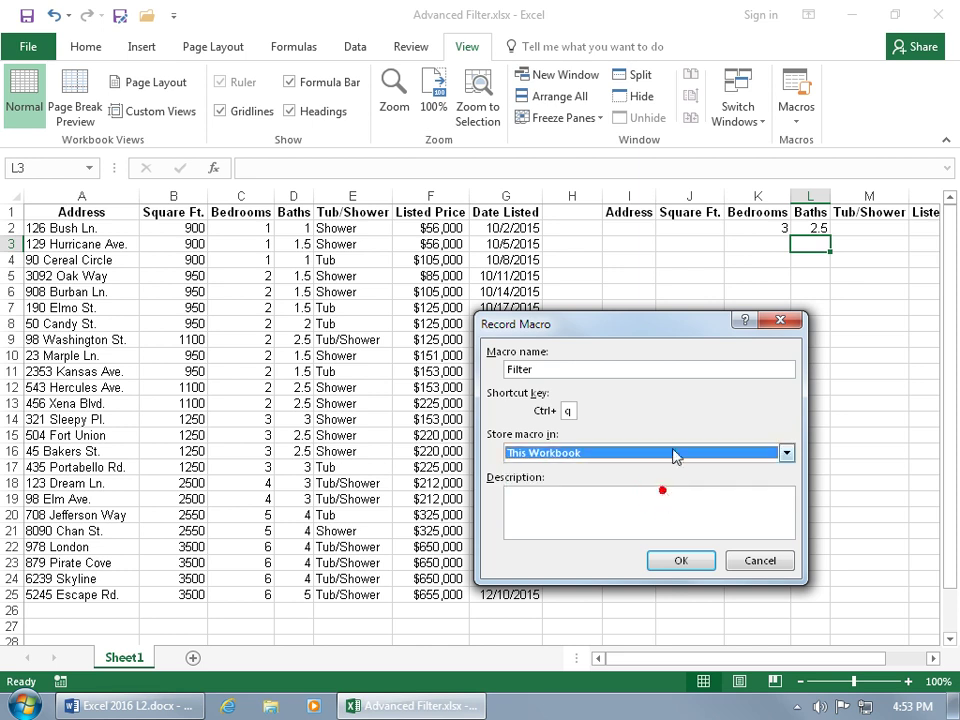
click(613, 499)
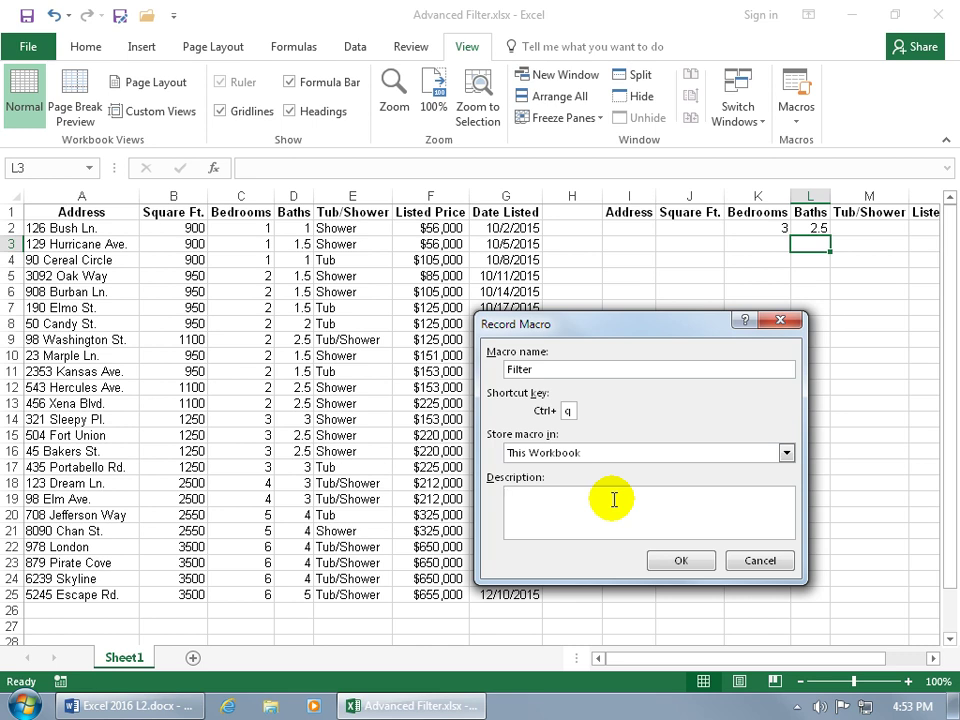
click(679, 565)
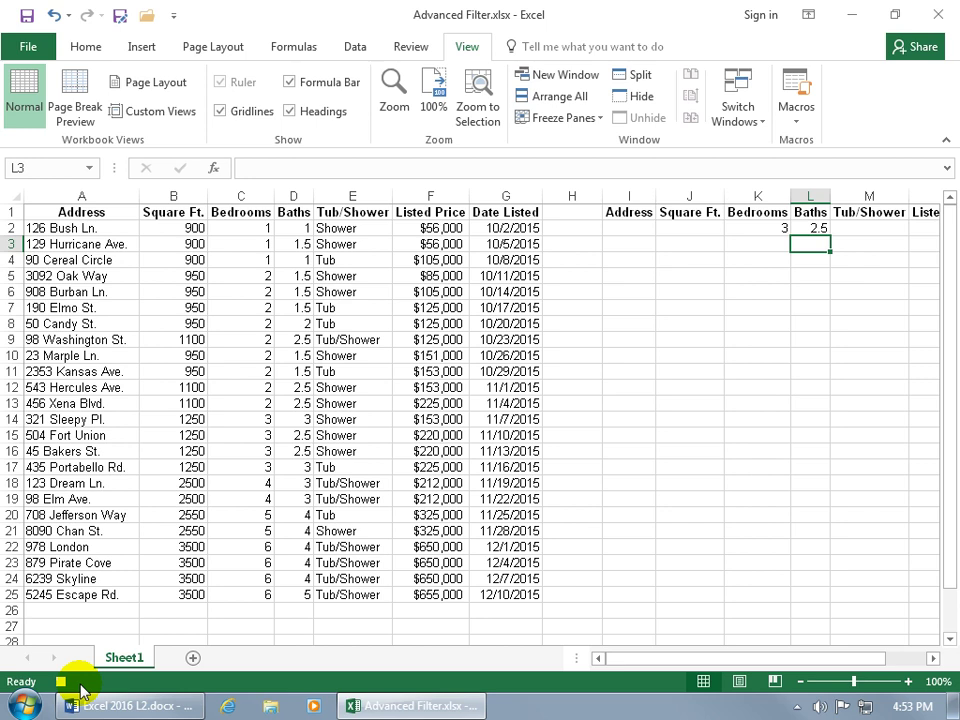
click(60, 681)
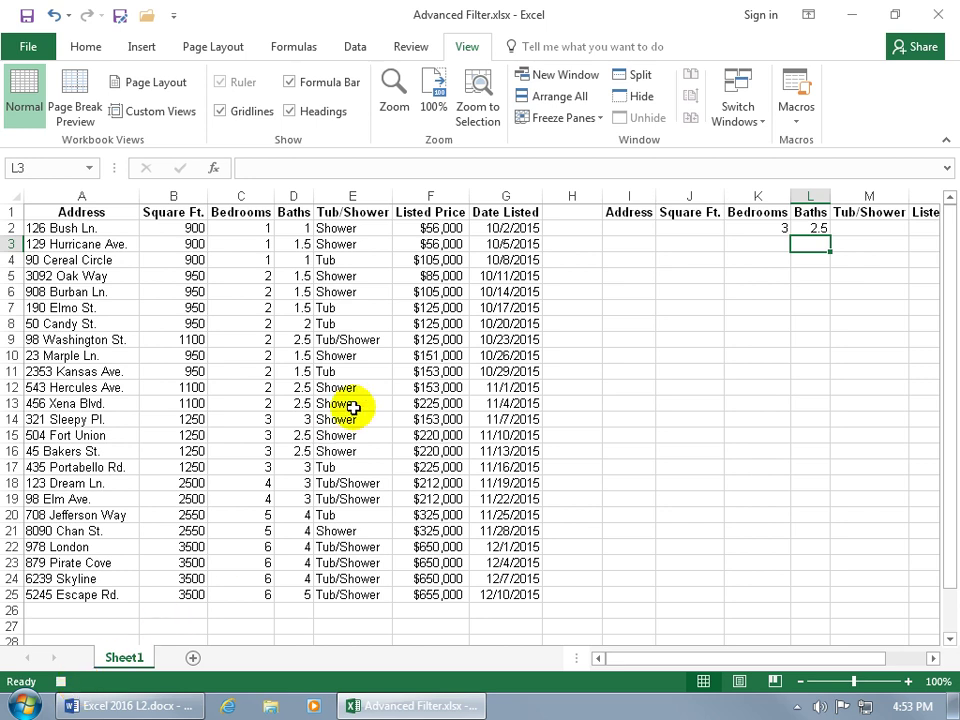
Step: Start an Advanced Filter on the property listings and reselect A1:G25 as the list range
click(422, 360)
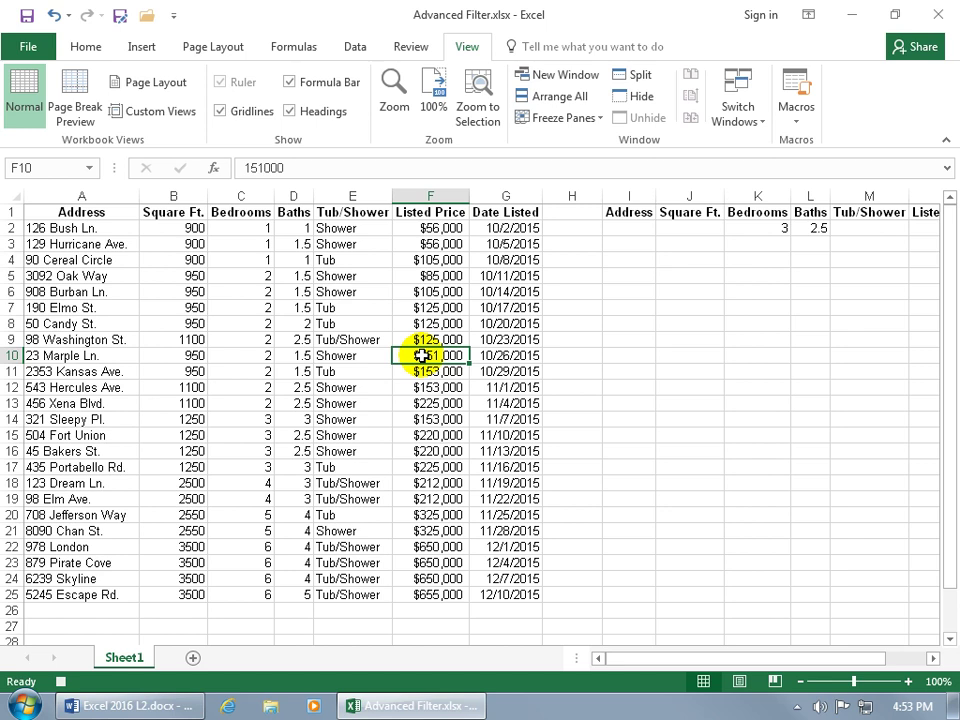
click(356, 47)
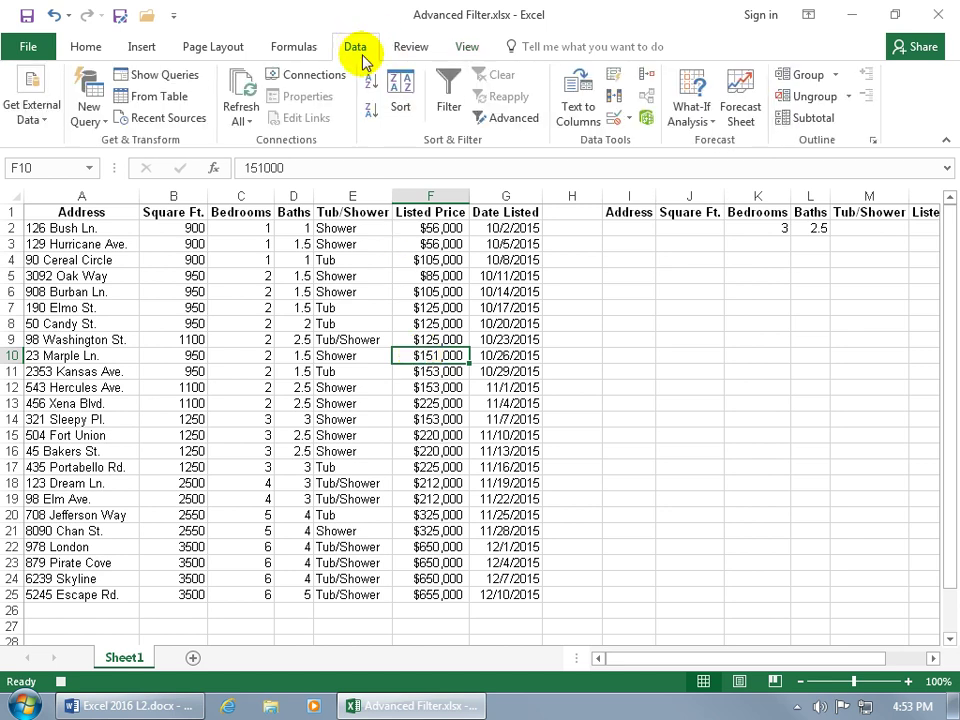
click(499, 121)
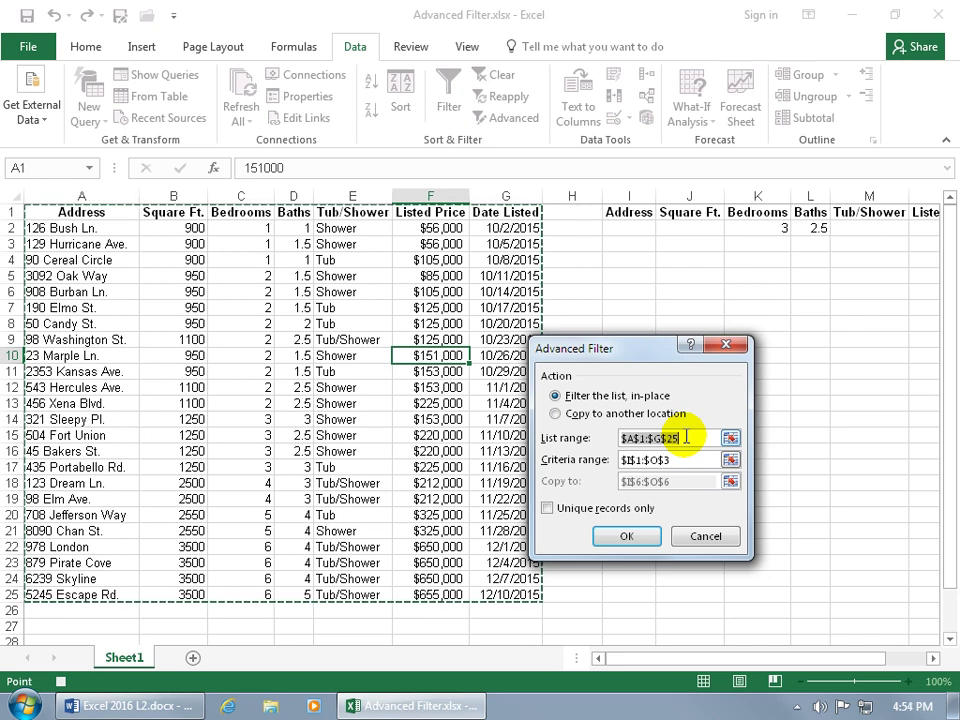
drag(698, 437, 620, 438)
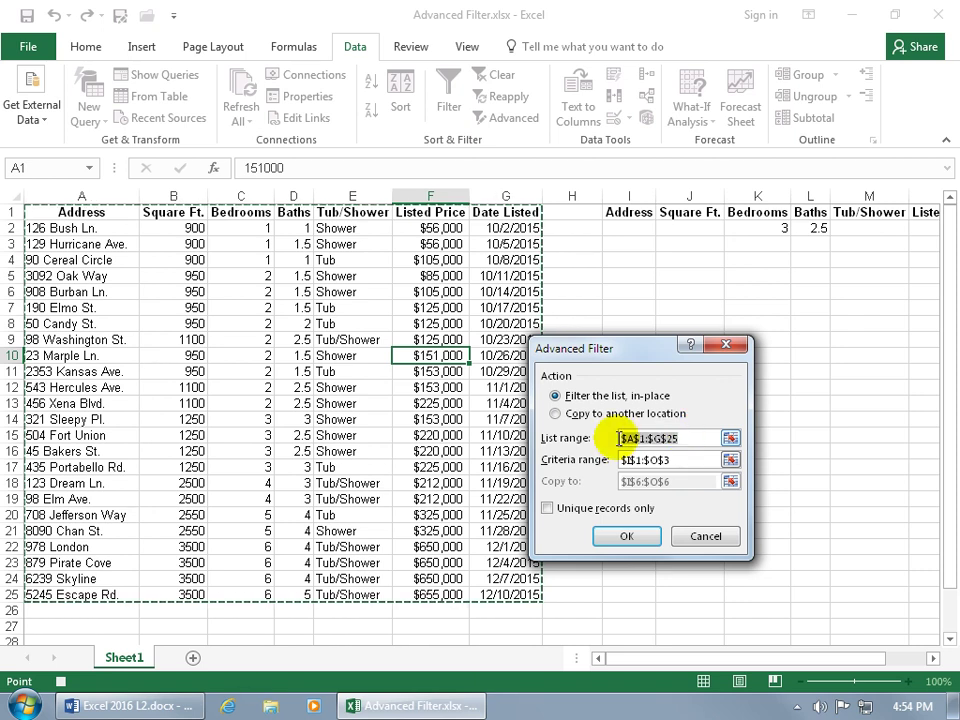
key(BackSpace)
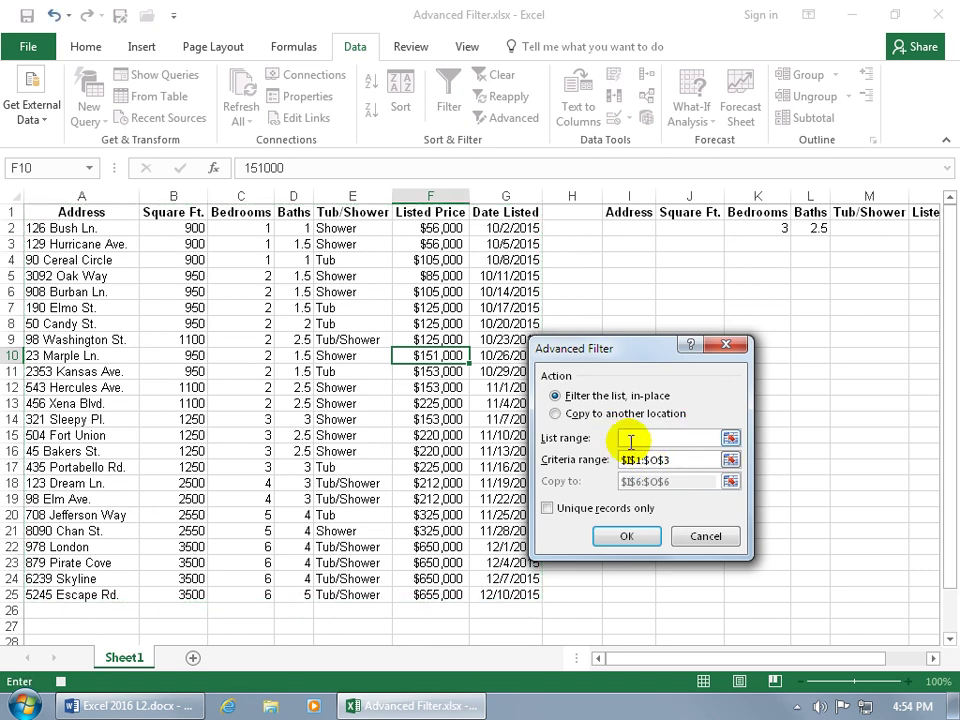
drag(55, 209, 500, 603)
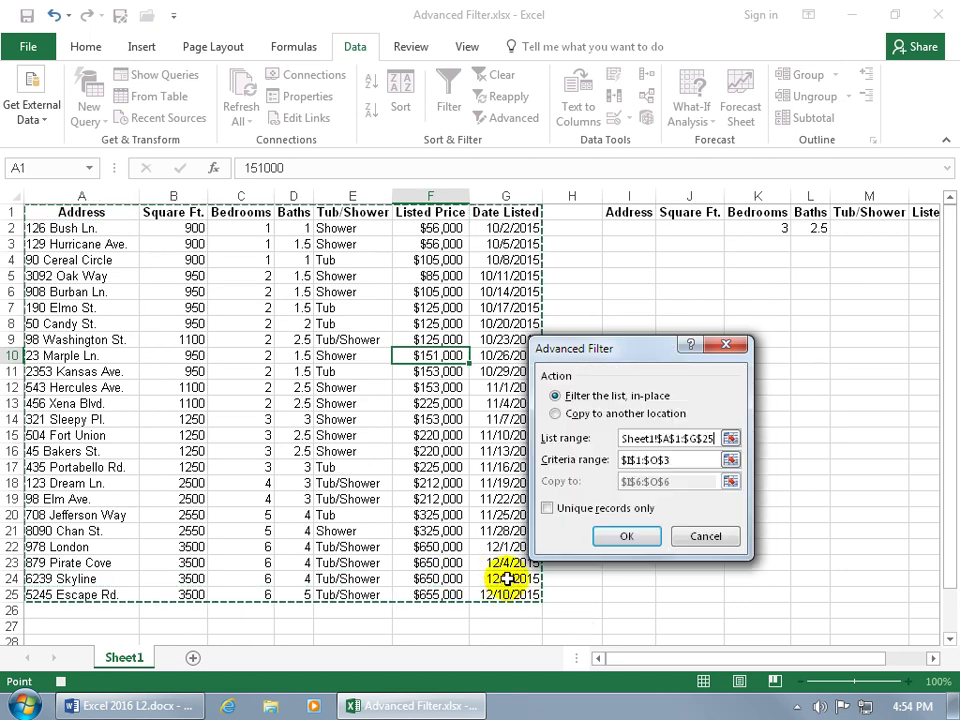
Step: Set the Advanced Filter criteria range to I1:O2, covering the headers and one criteria row
click(674, 460)
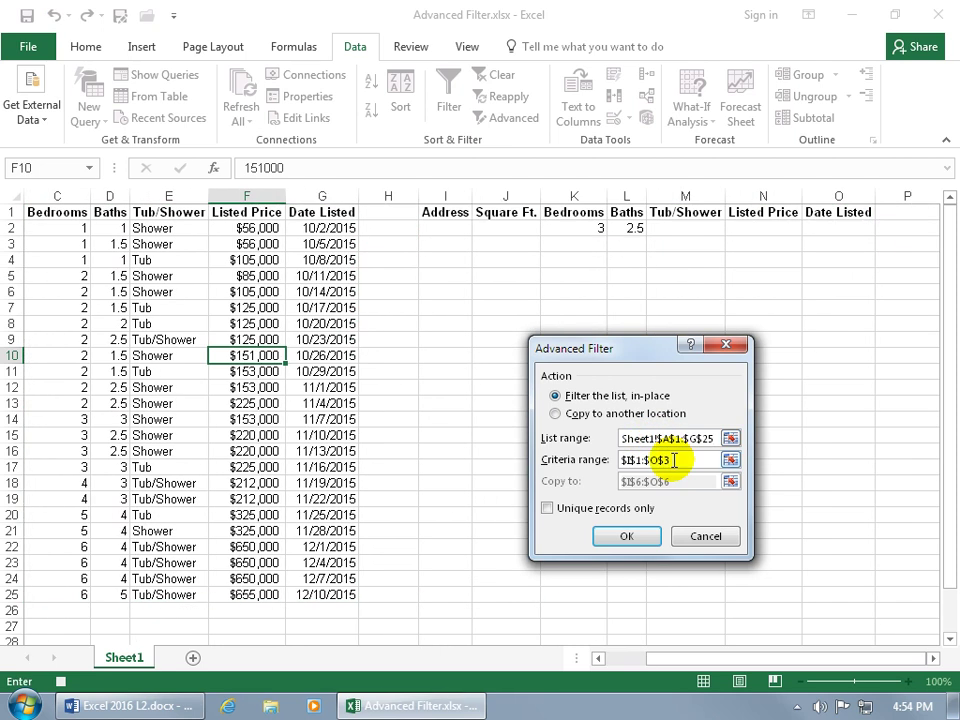
drag(671, 459, 606, 462)
key(BackSpace)
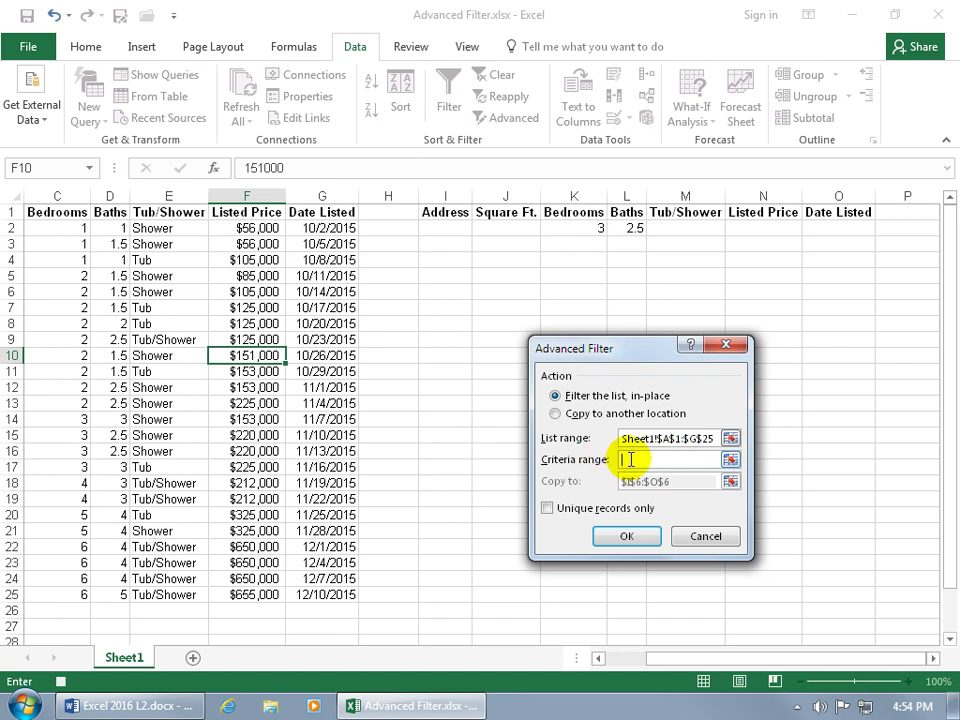
click(731, 460)
drag(445, 213, 816, 229)
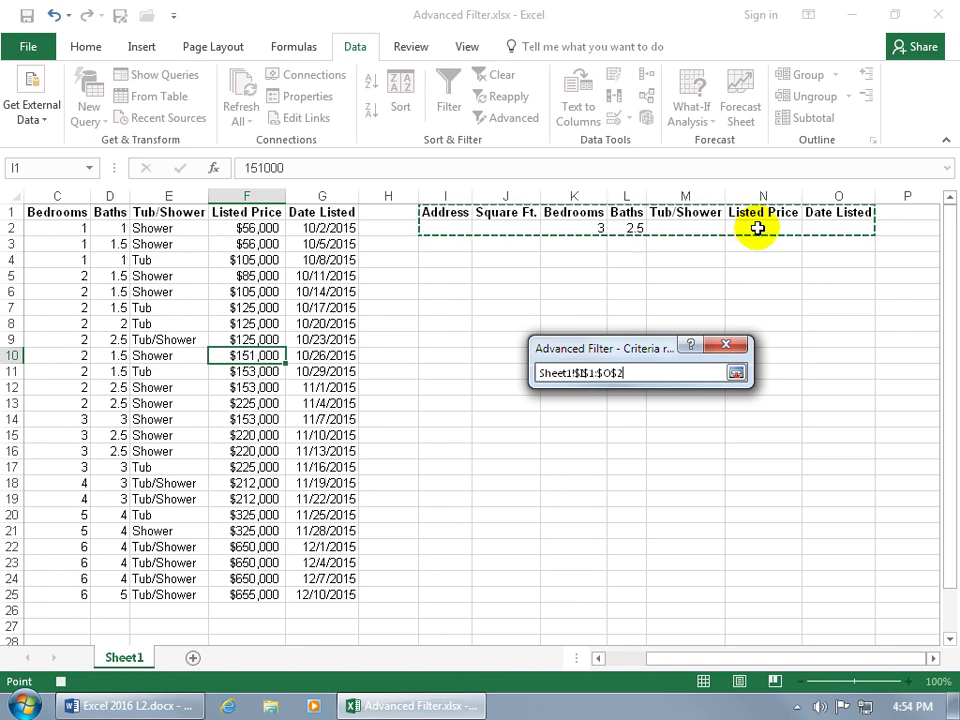
key(Return)
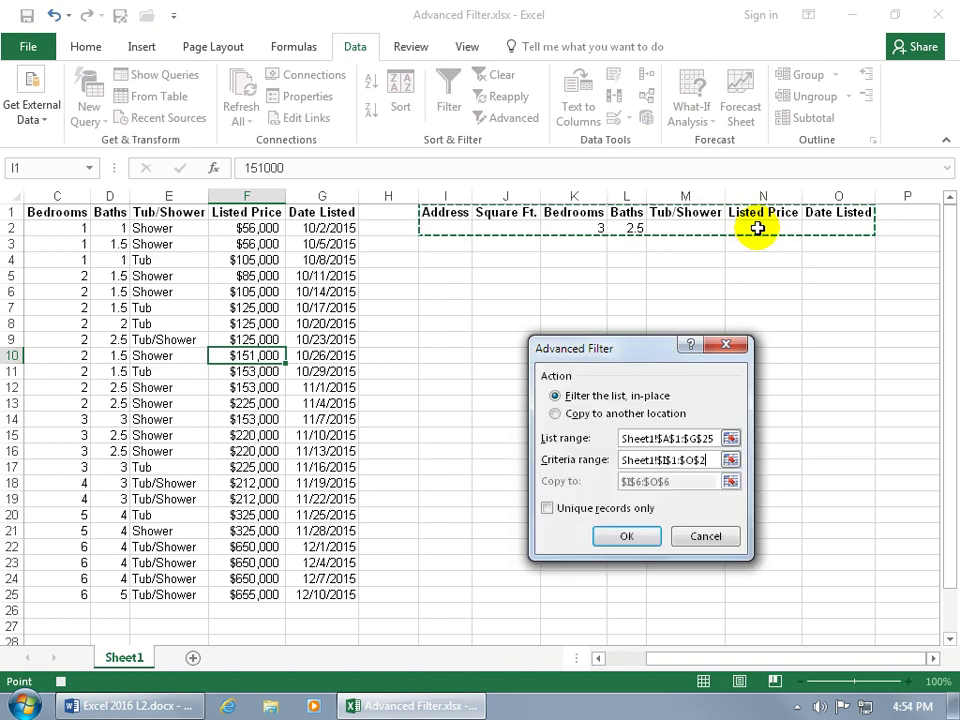
Step: Run the Advanced Filter with results copied to another location at I5, and stop recording the Filter macro
click(580, 414)
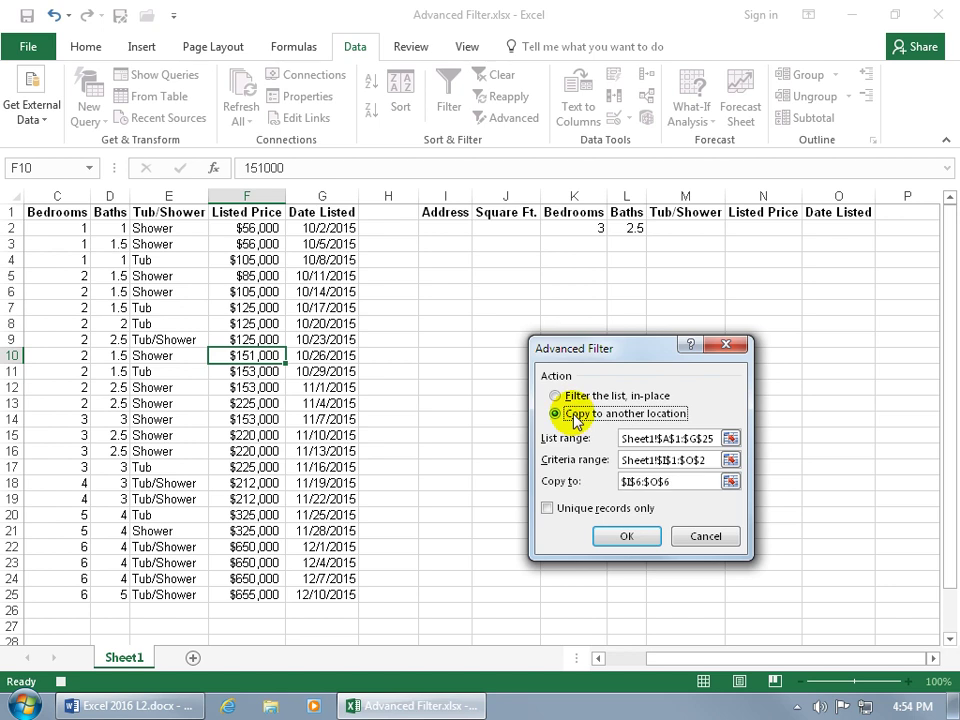
click(668, 481)
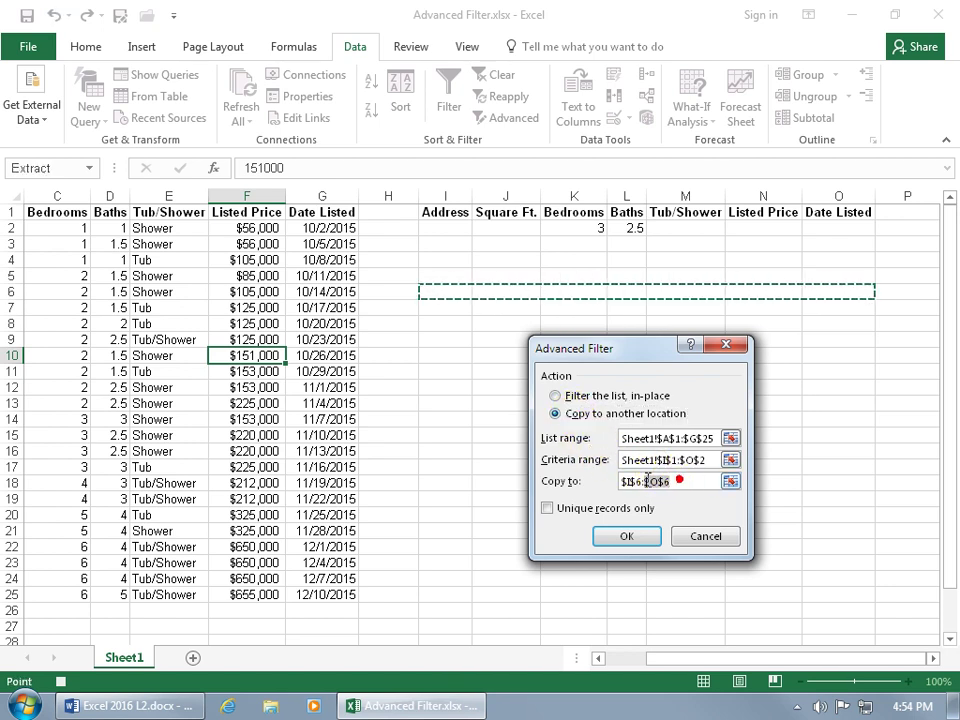
drag(665, 481, 613, 480)
key(BackSpace)
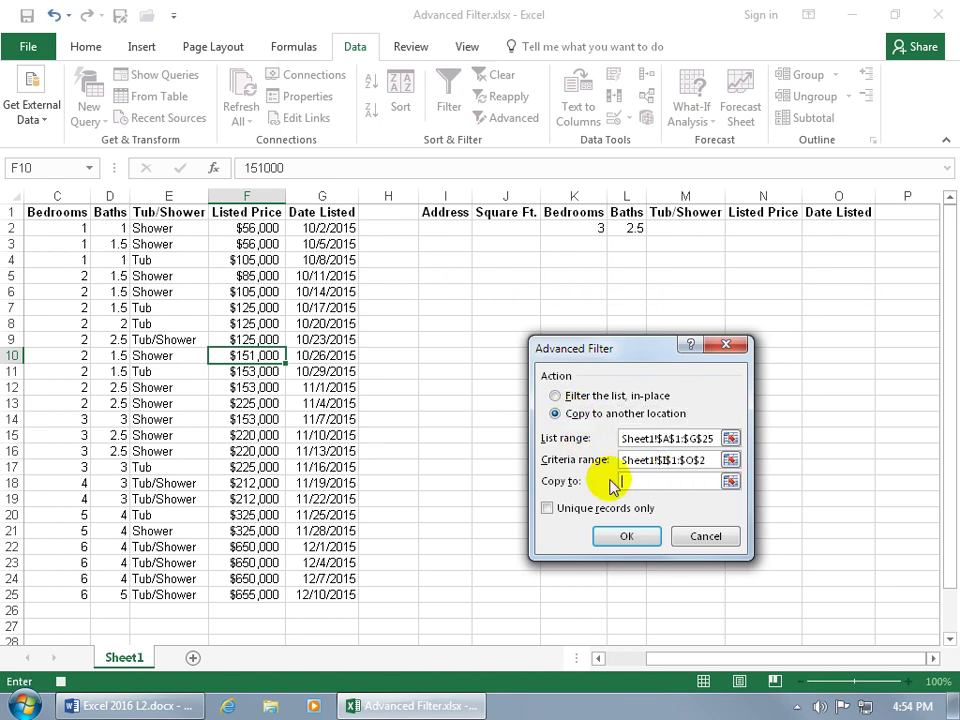
click(455, 275)
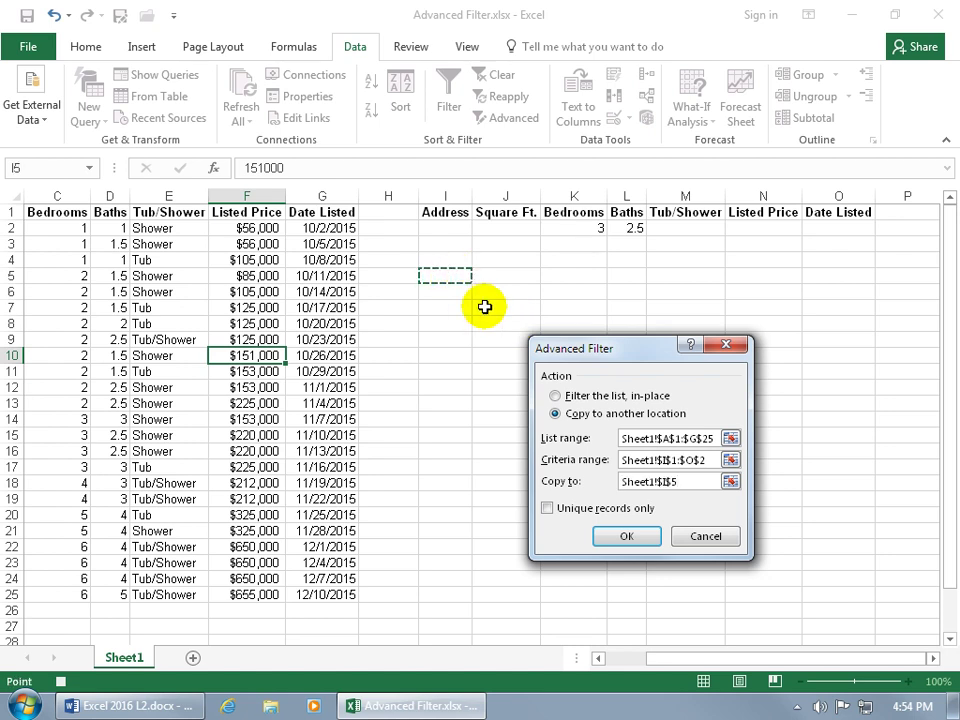
click(621, 536)
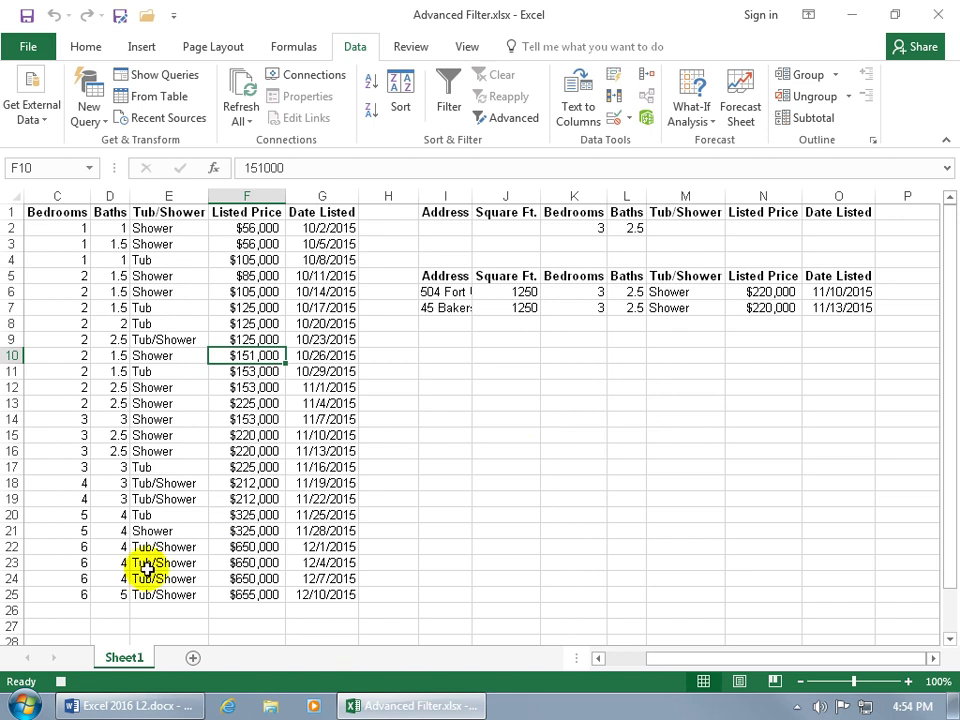
click(61, 683)
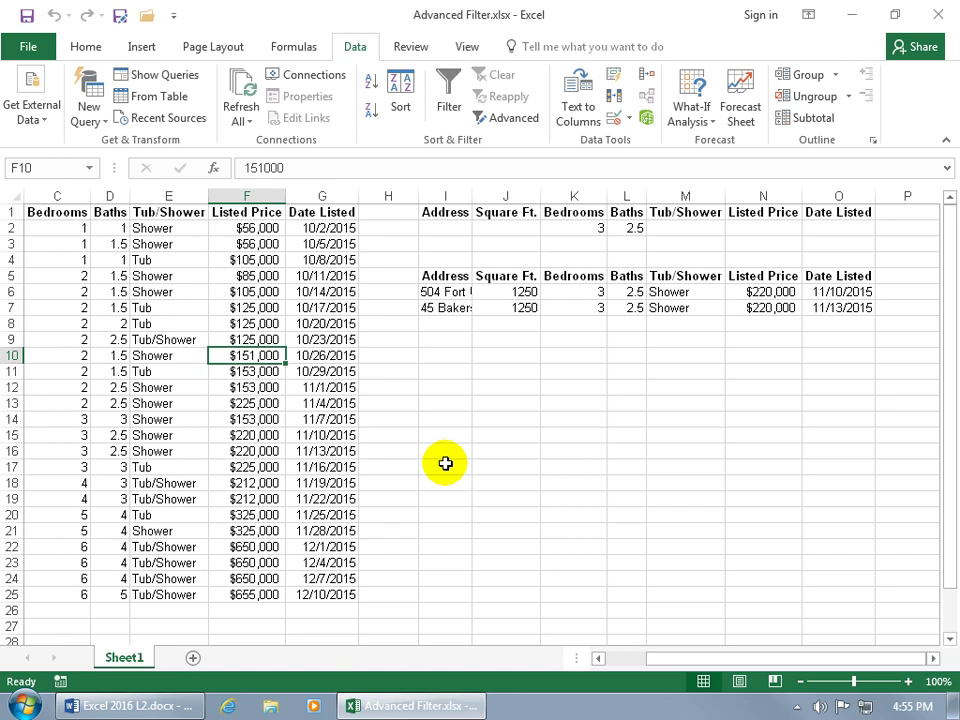
Step: Clear the filtered results from I5:O7 and run the Filter macro with the Bedrooms and Baths criteria in place
drag(447, 278, 832, 307)
key(Delete)
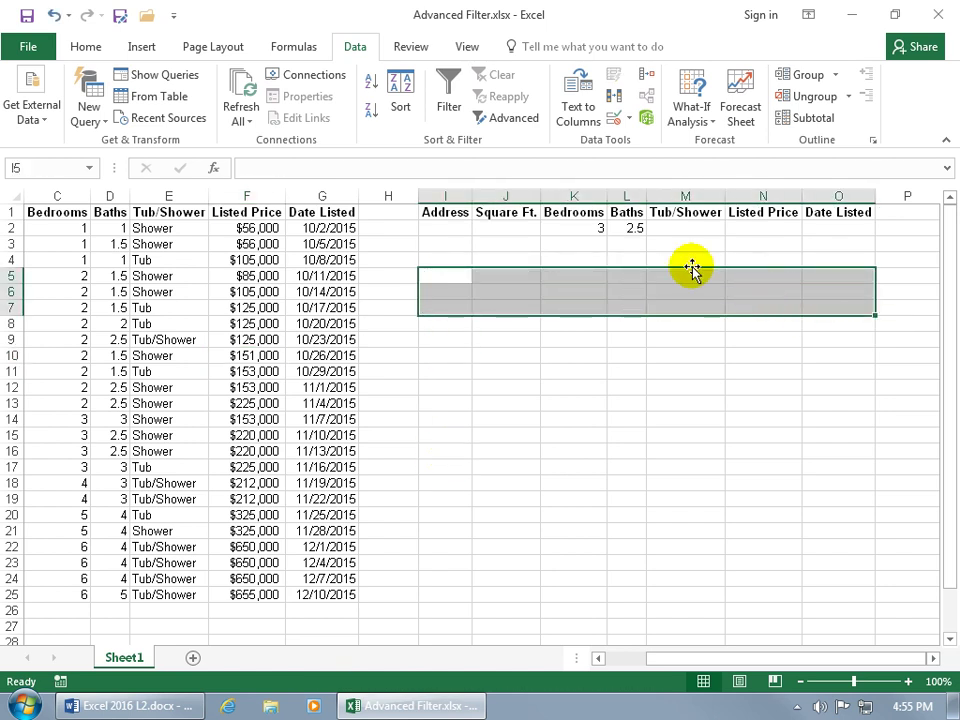
click(637, 230)
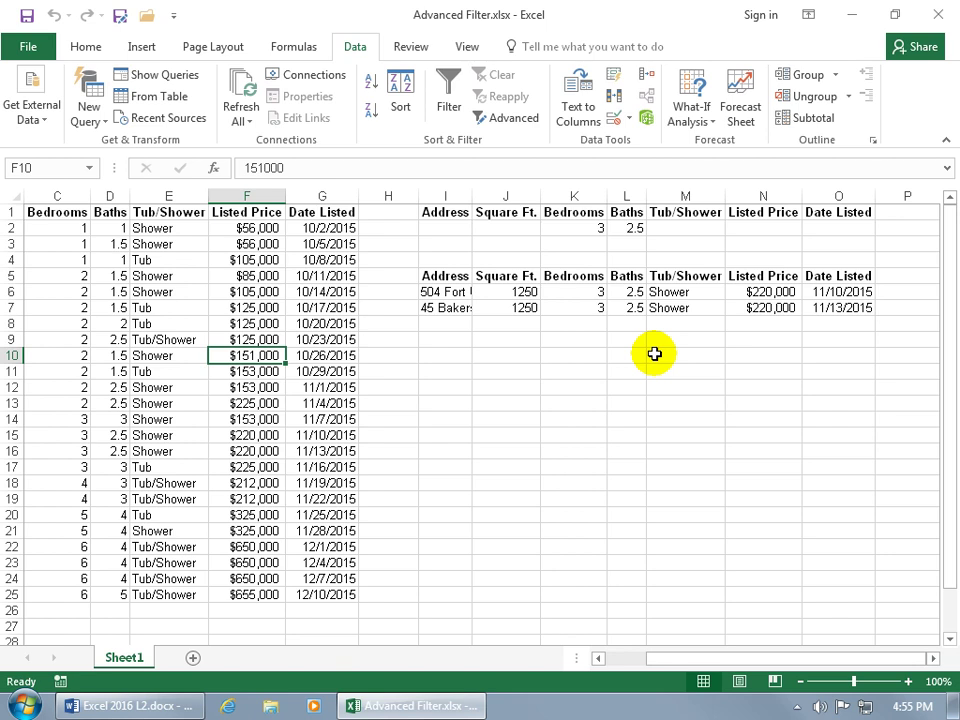
Step: Delete the Baths criterion from L2 and rerun the Filter macro
click(626, 228)
key(Delete)
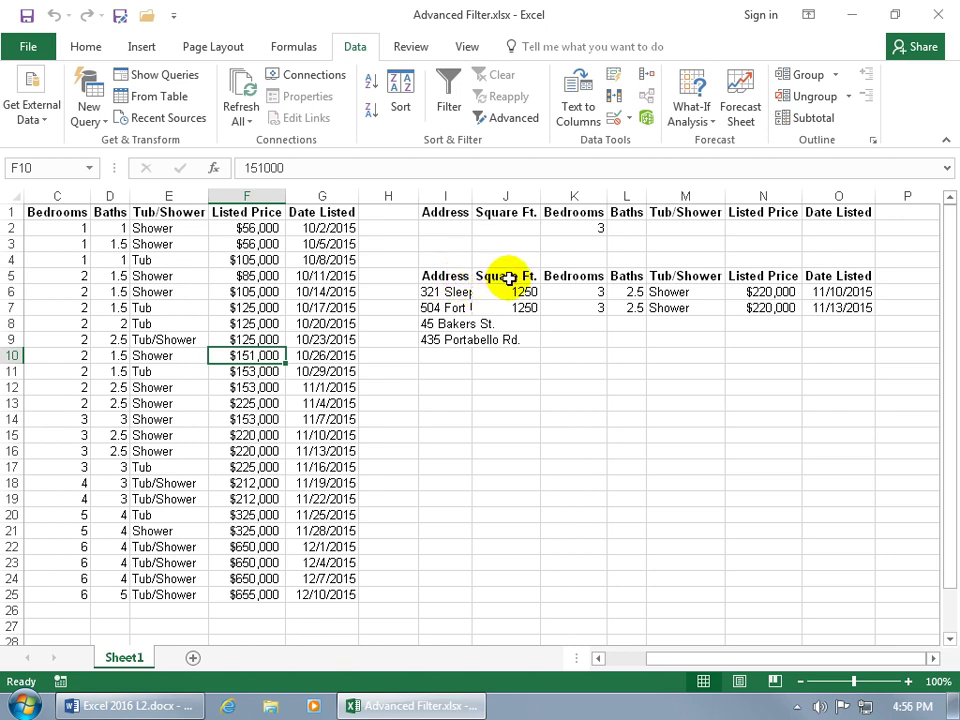
Step: Clear the old results from I5:O10 and run the Filter macro again on the Bedrooms criterion alone
drag(446, 276, 832, 349)
key(Delete)
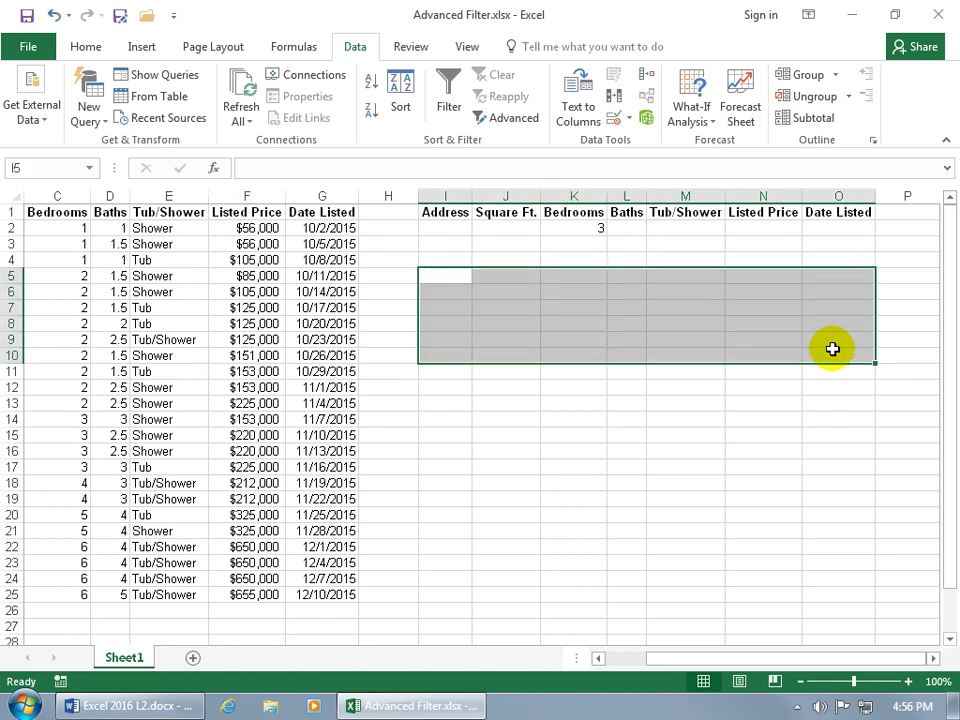
click(636, 277)
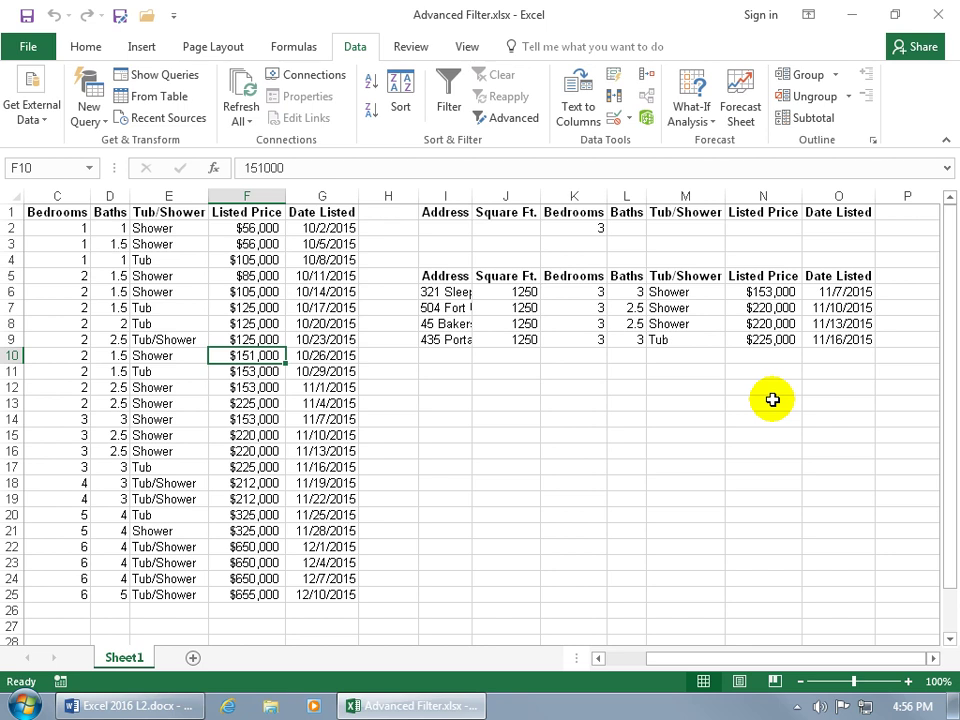
Step: Start recording a macro named Clear with shortcut Ctrl+w, stored in This Workbook
click(62, 681)
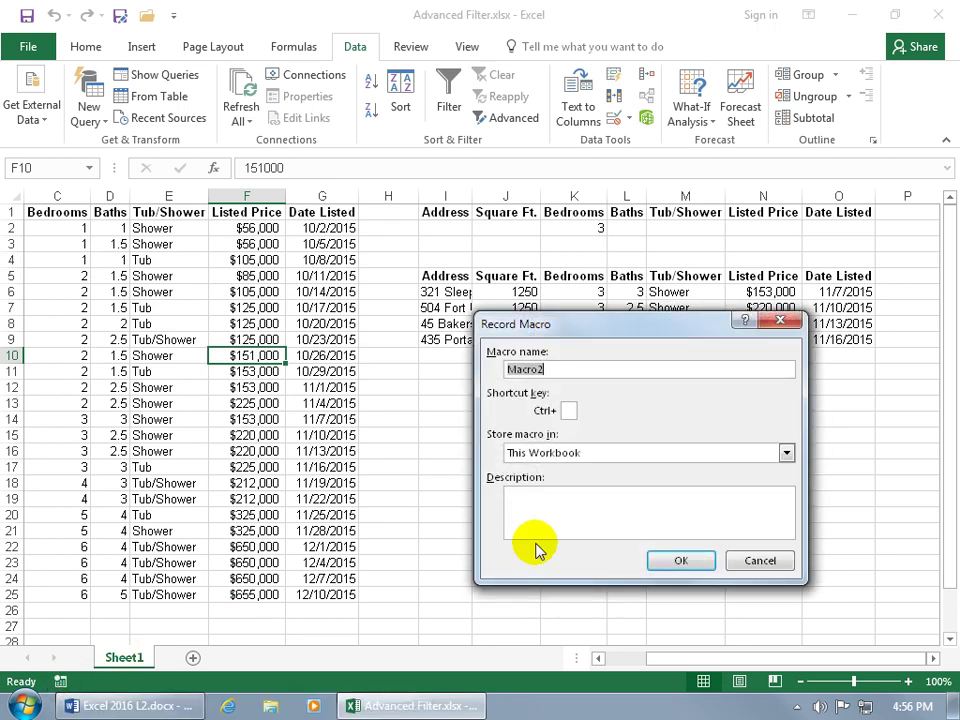
text(Clear)
click(569, 410)
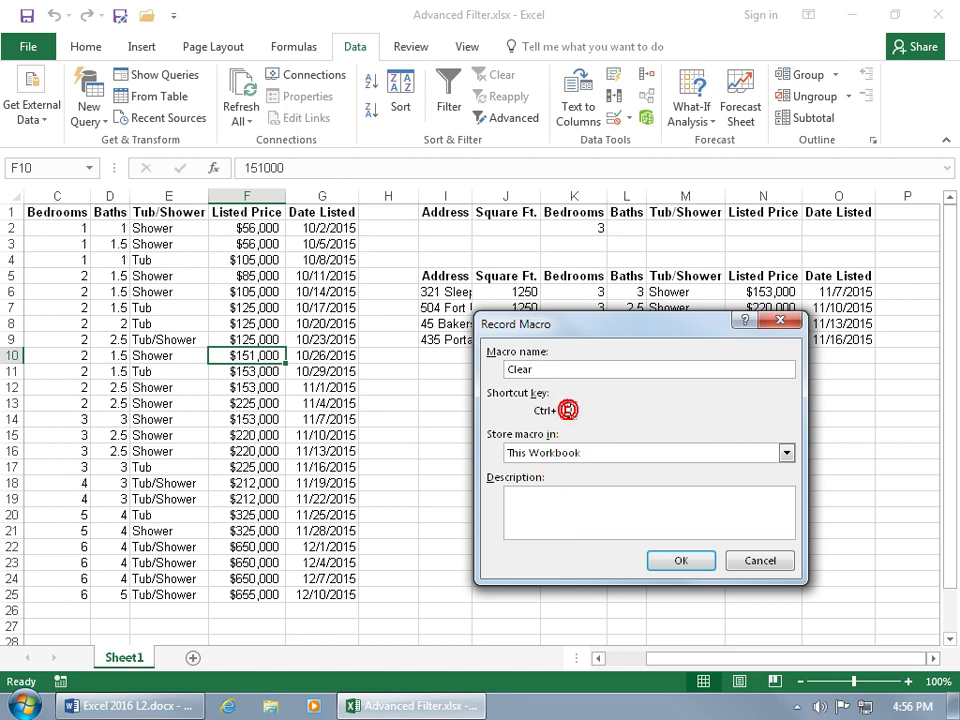
text(w)
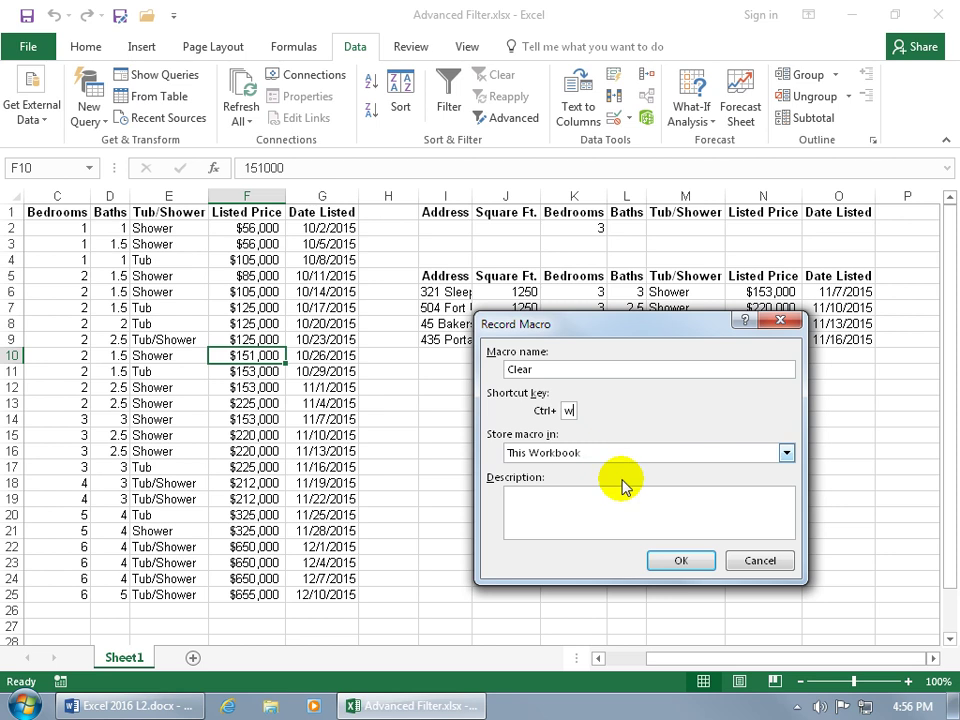
click(668, 556)
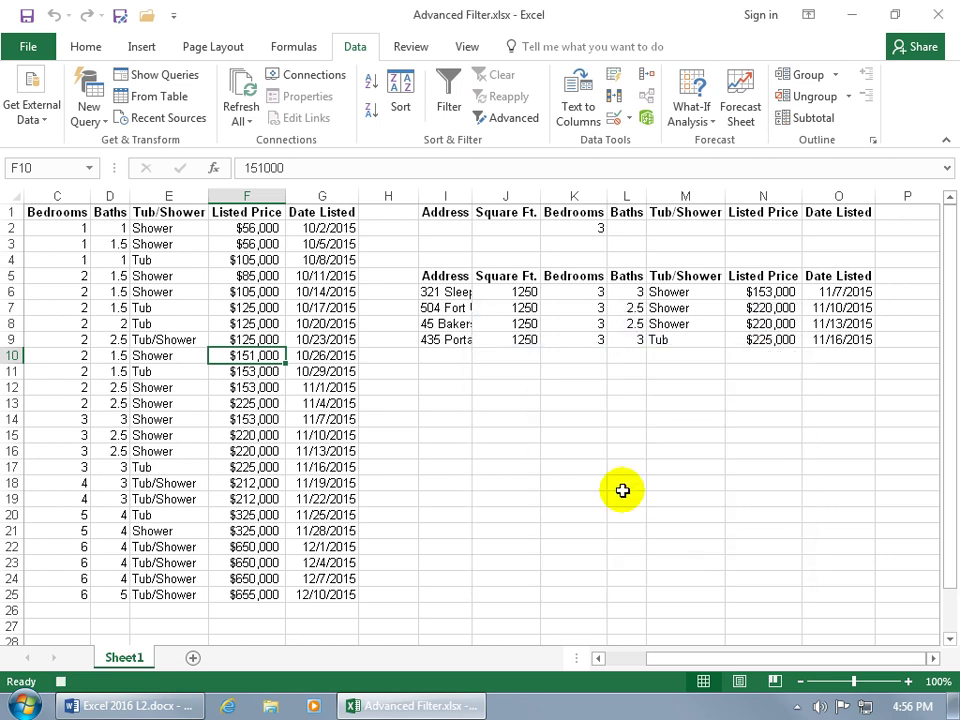
Step: Clear the results area I5:O39 with cell I5 left selected, and stop recording the Clear macro
drag(452, 276, 843, 343)
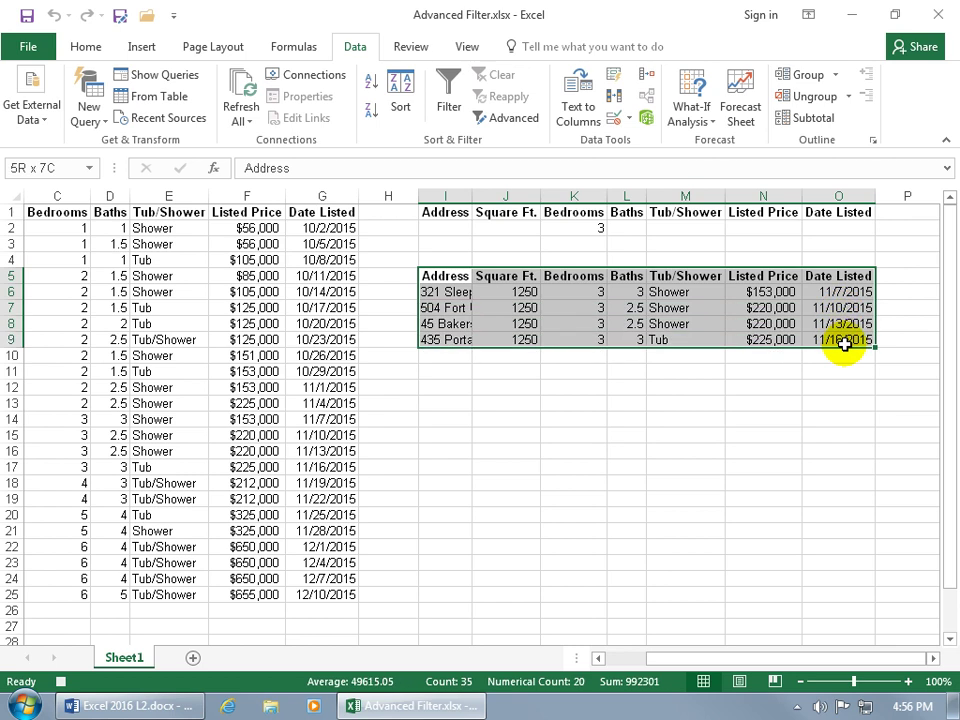
drag(845, 343, 845, 343)
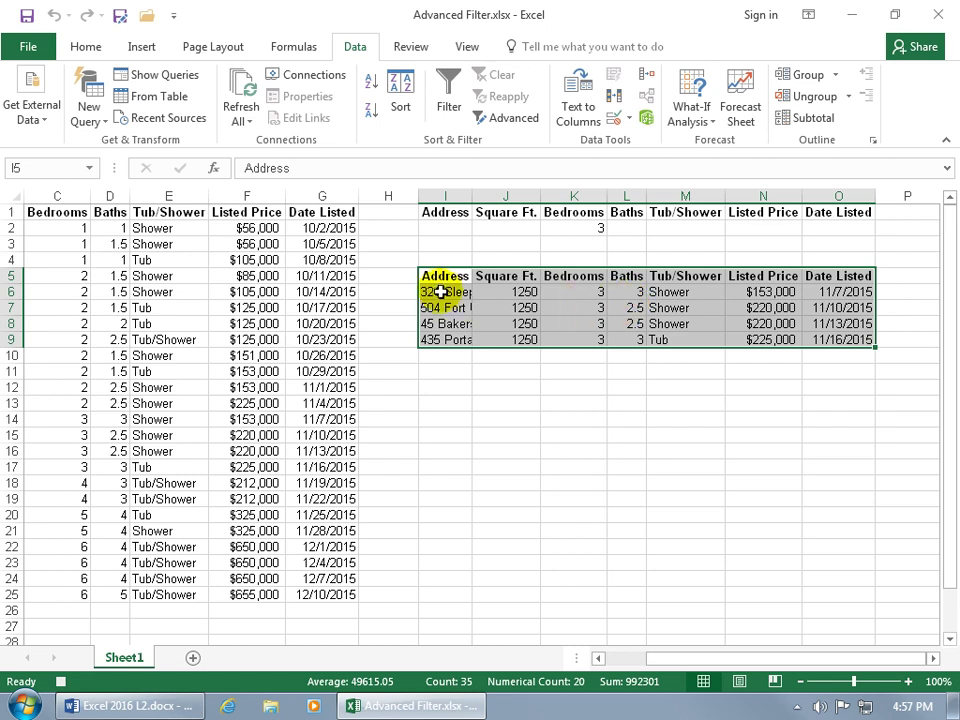
drag(448, 277, 834, 579)
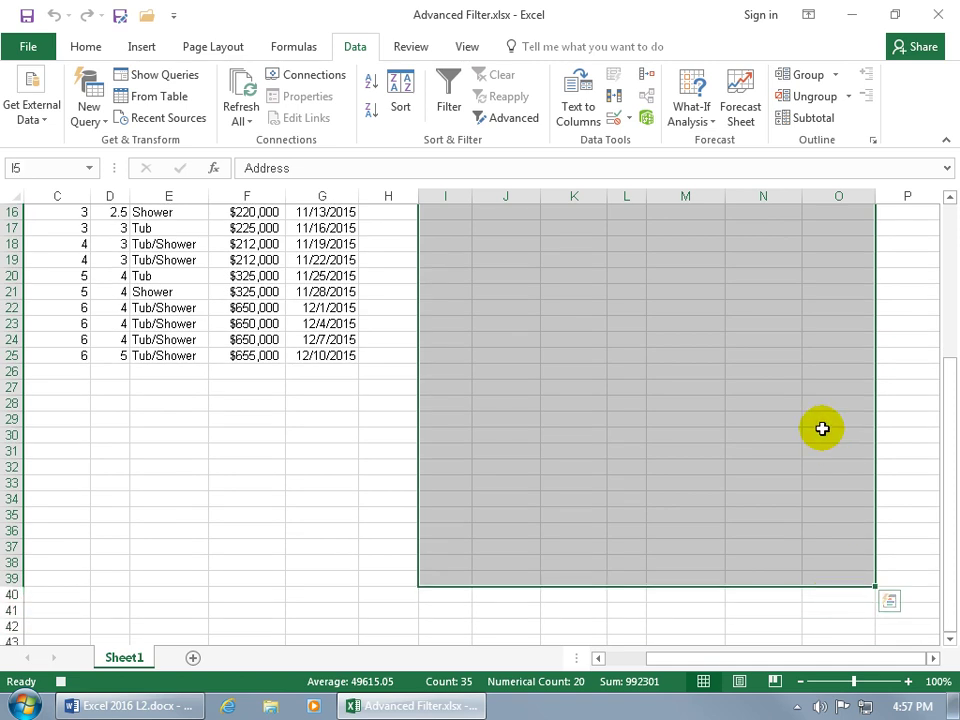
scroll(822, 428, up, 5)
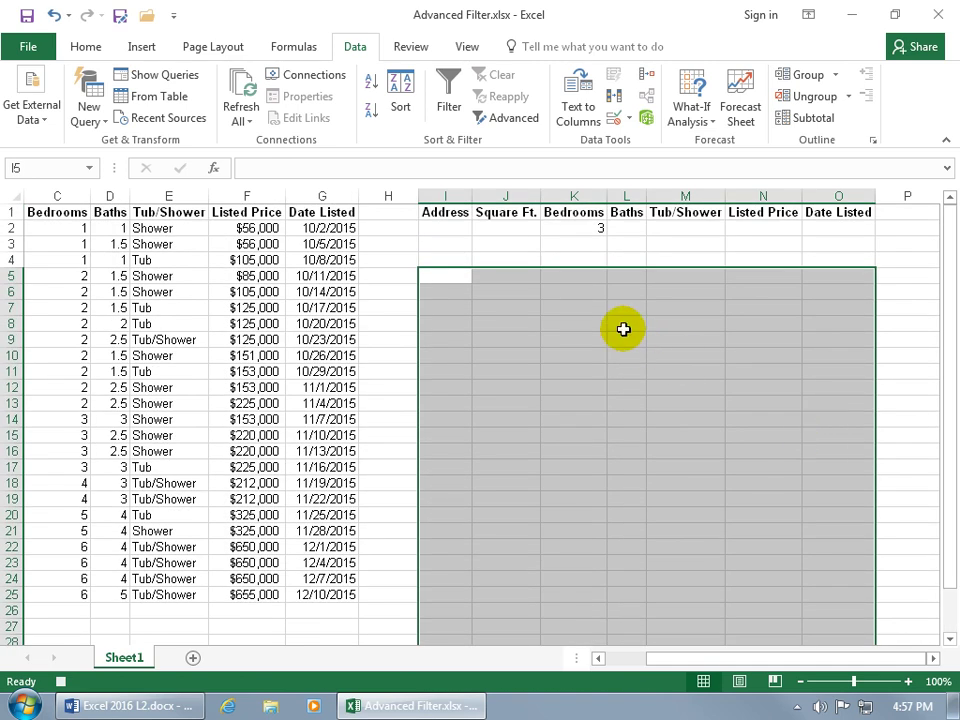
click(457, 279)
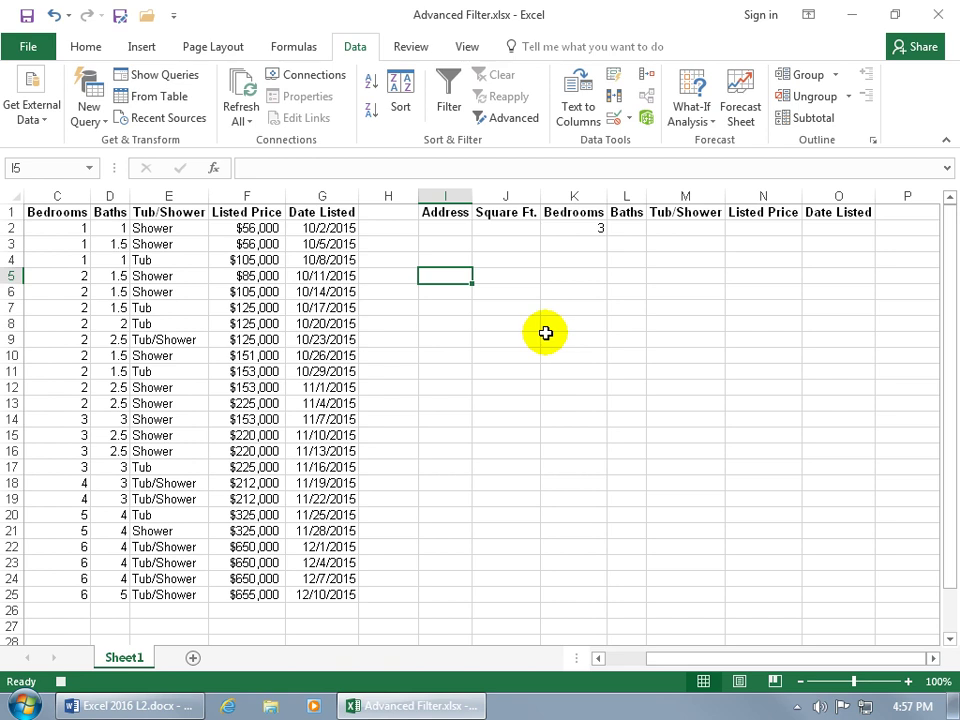
click(61, 681)
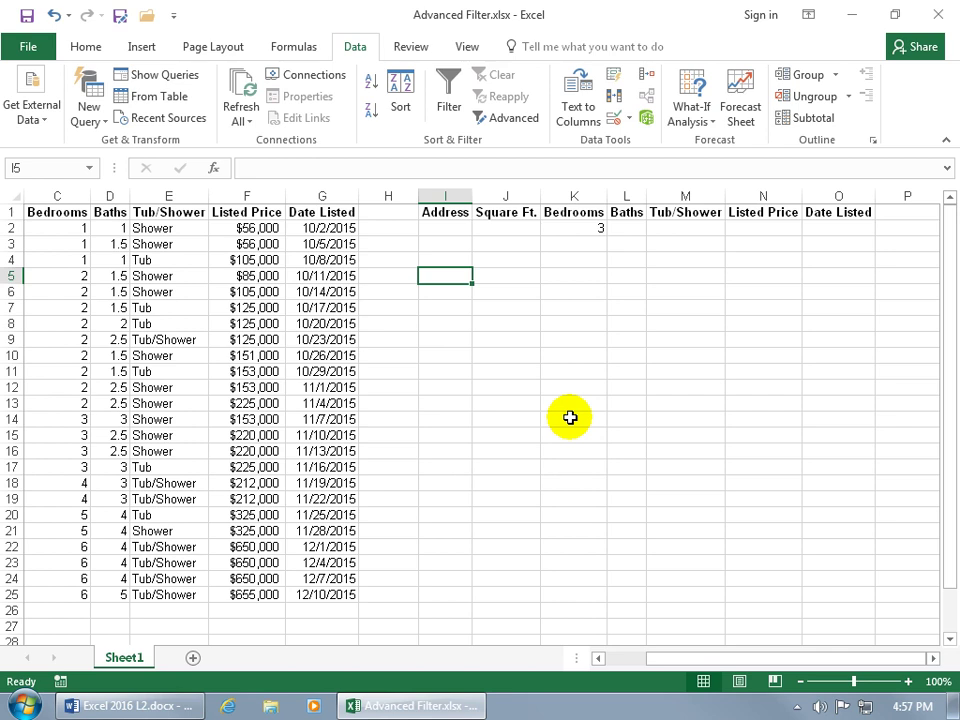
Step: Test the two macros by running Filter and Clear alternately, twice each
key(ctrl+shift+f)
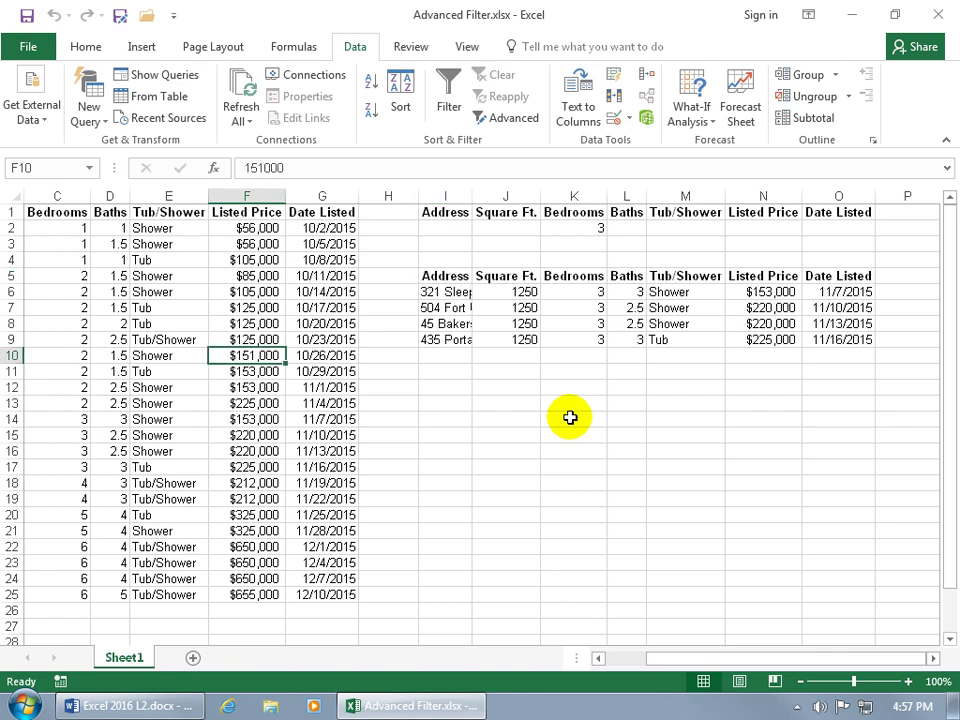
key(ctrl+shift+c)
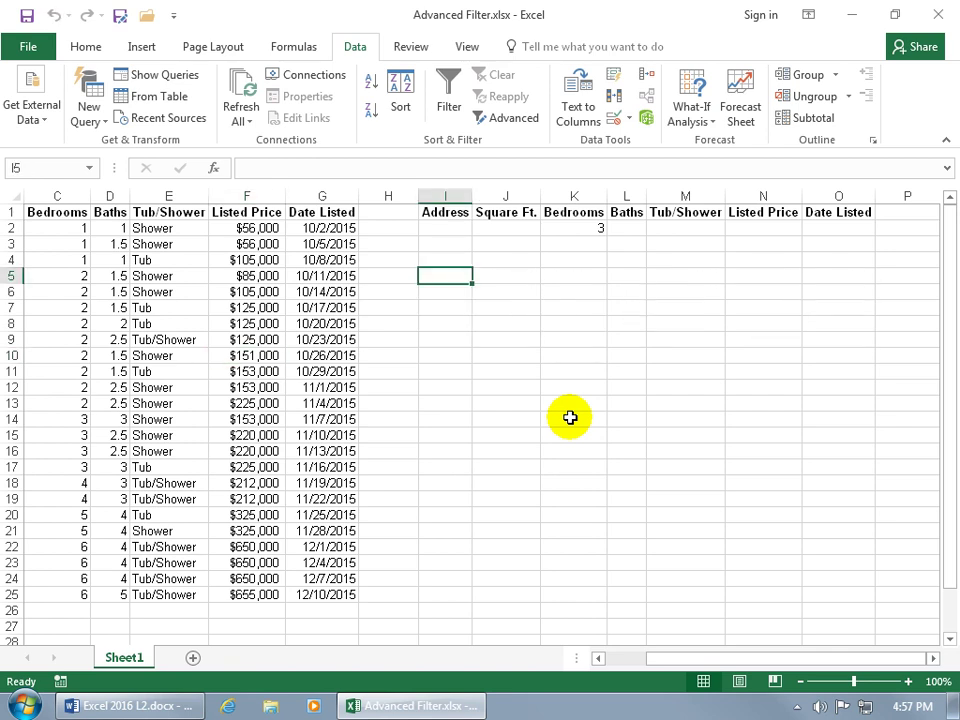
key(ctrl+shift+f)
key(ctrl+shift+c)
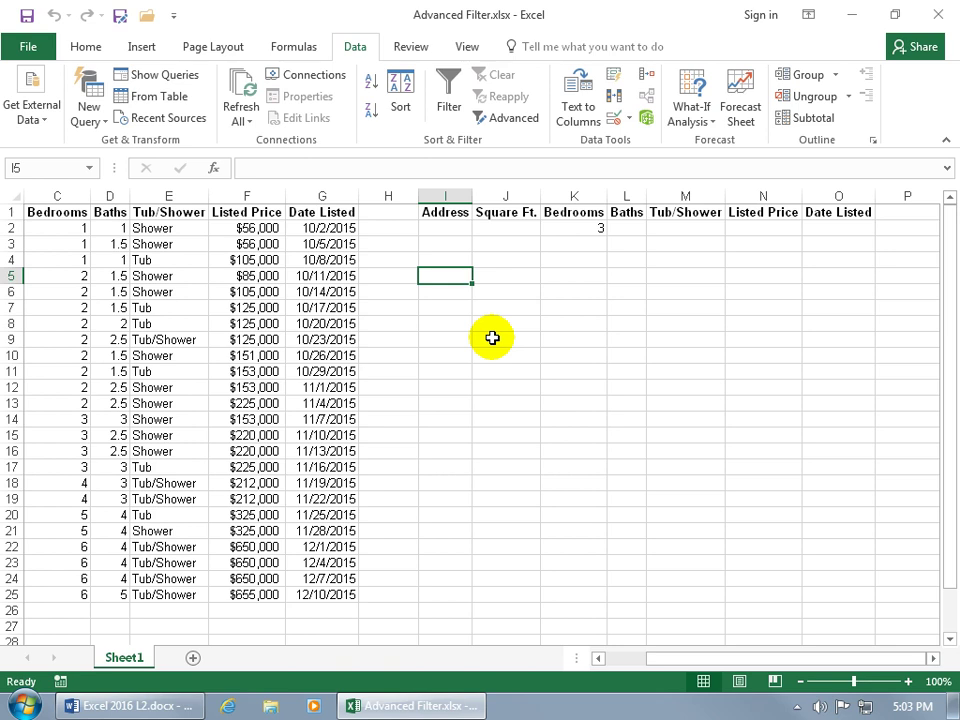
Step: Customize the ribbon to show the Developer tab among the main tabs
right_click(393, 134)
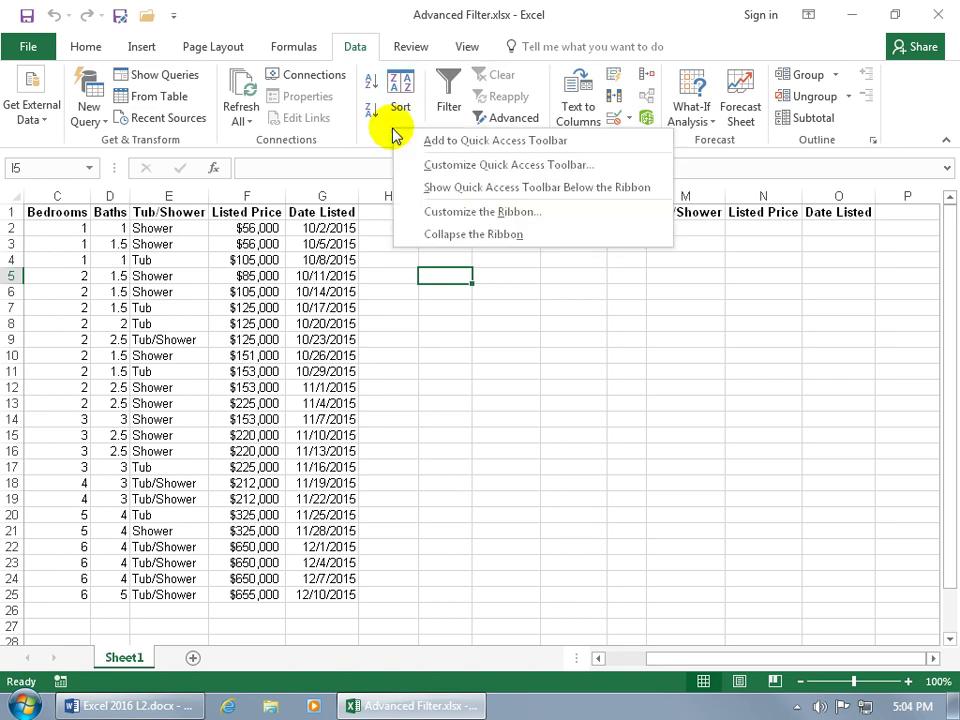
click(450, 212)
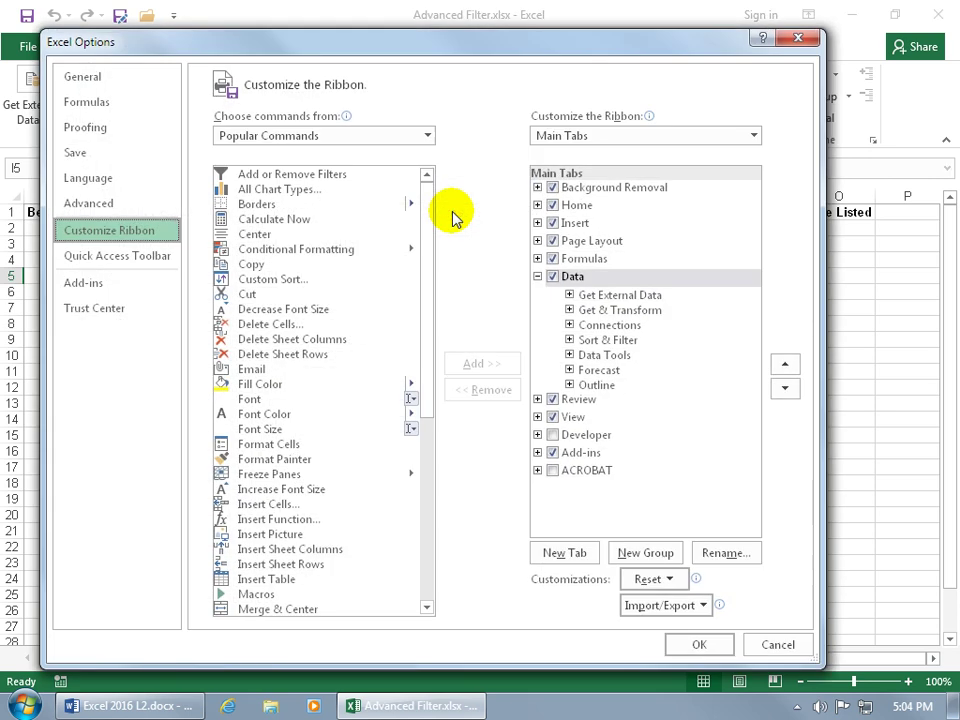
click(552, 435)
click(699, 644)
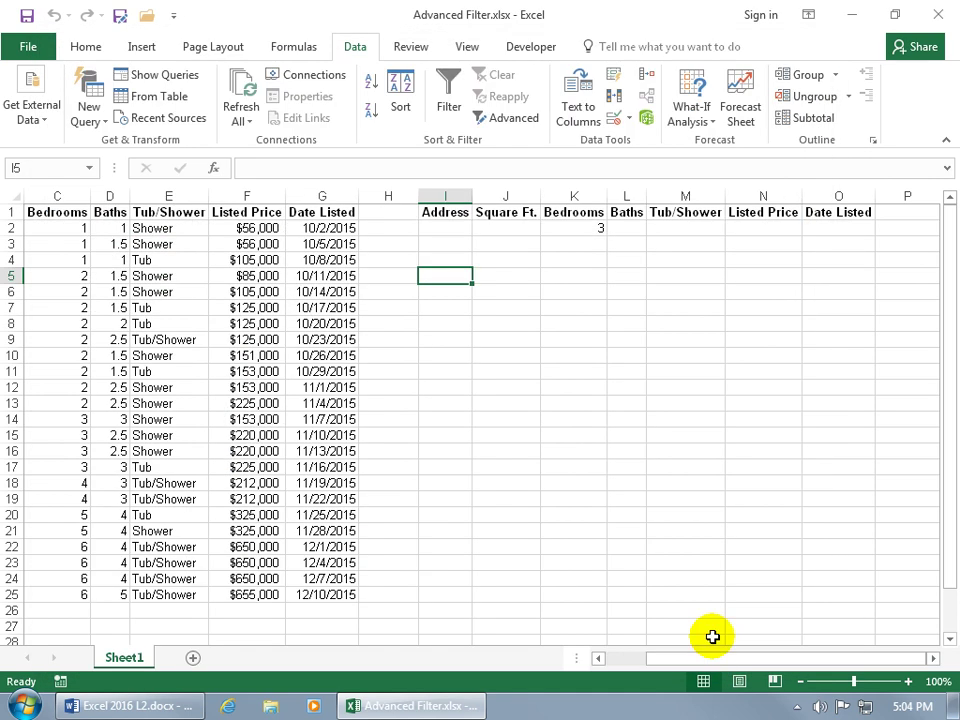
Step: Insert a form-control button over cells H1:H2 and assign the Filter macro to it
click(527, 47)
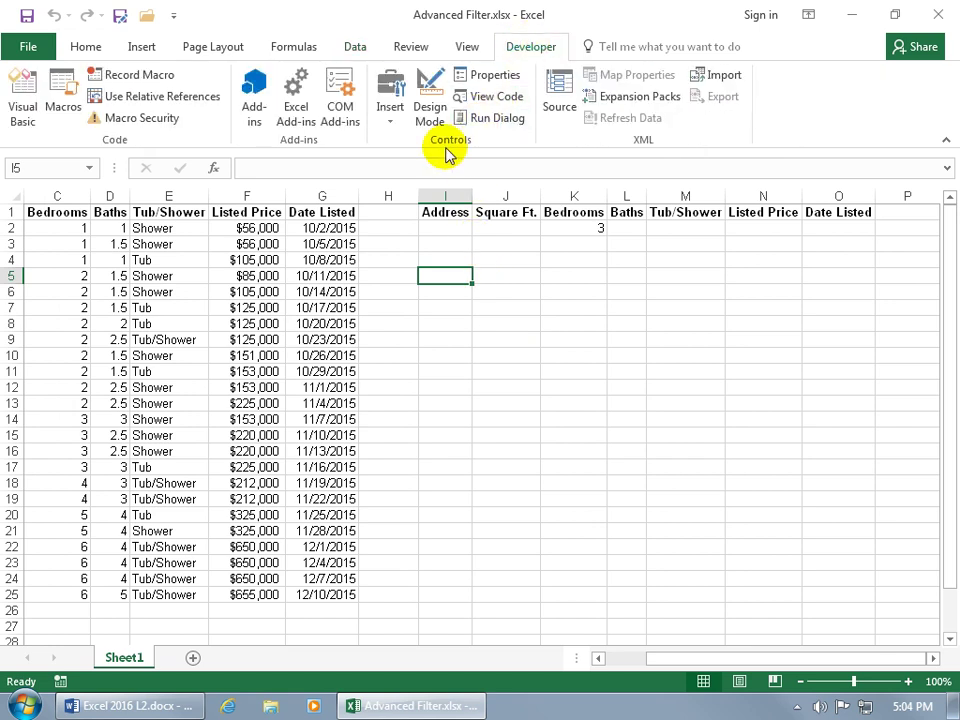
click(389, 118)
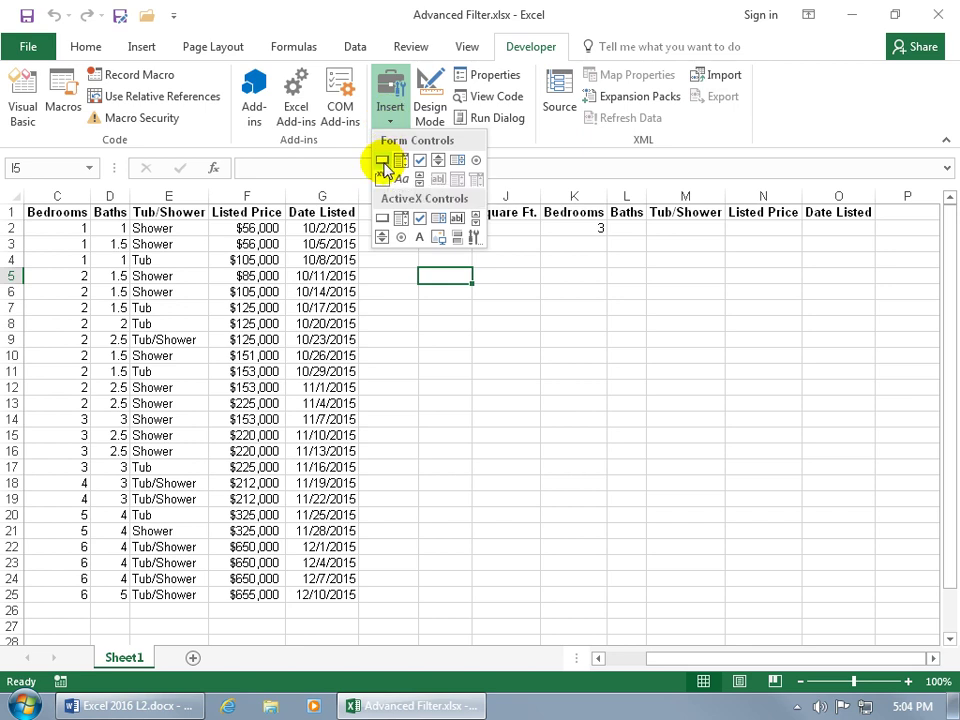
click(382, 161)
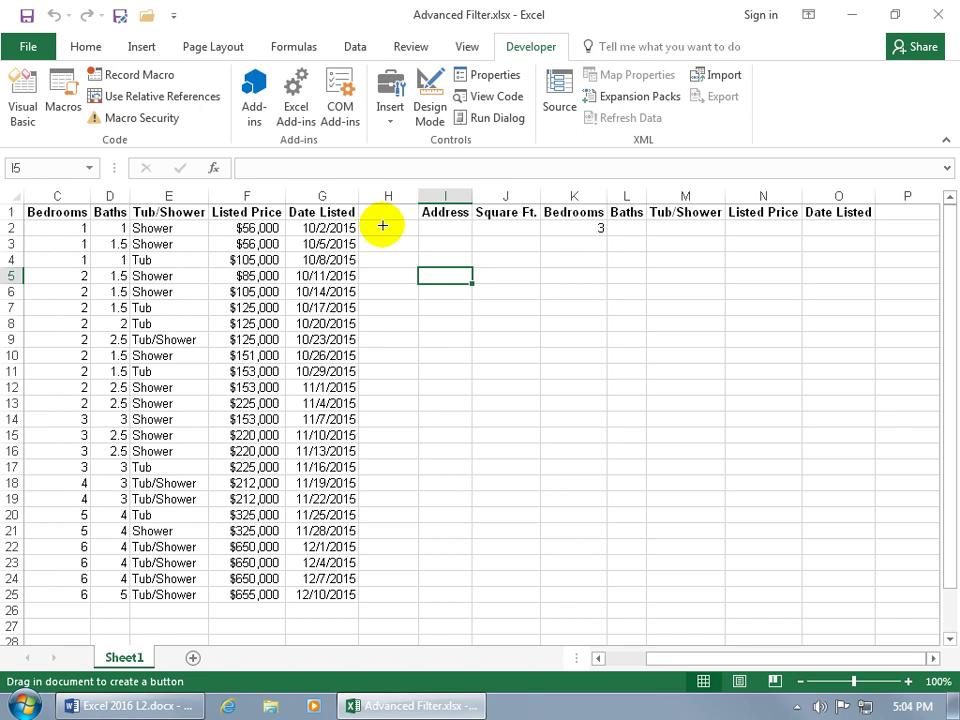
drag(363, 208, 413, 239)
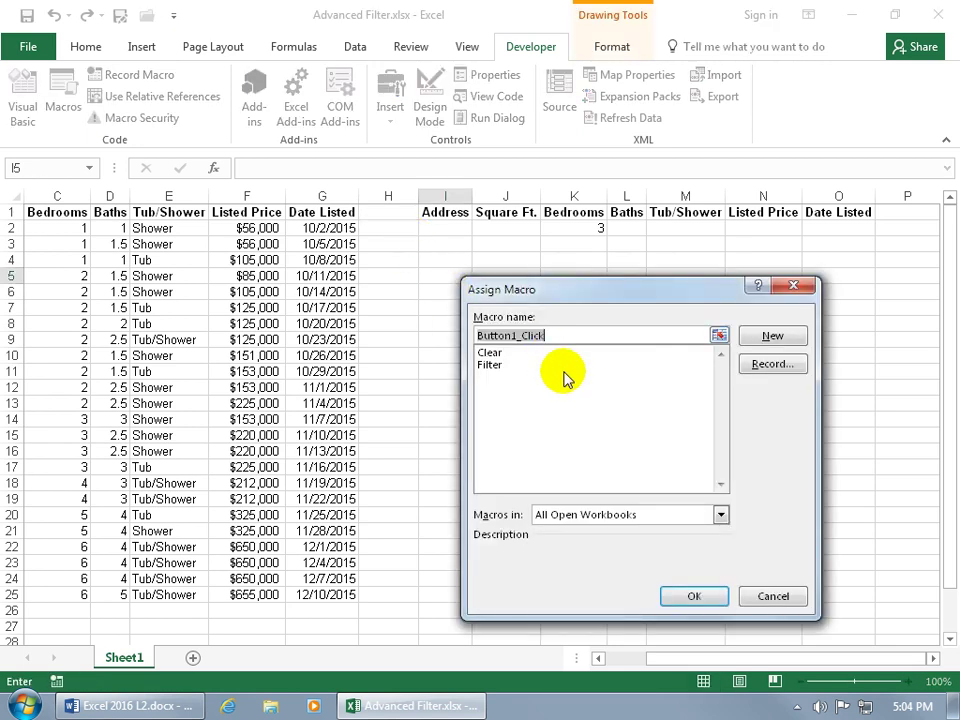
click(487, 366)
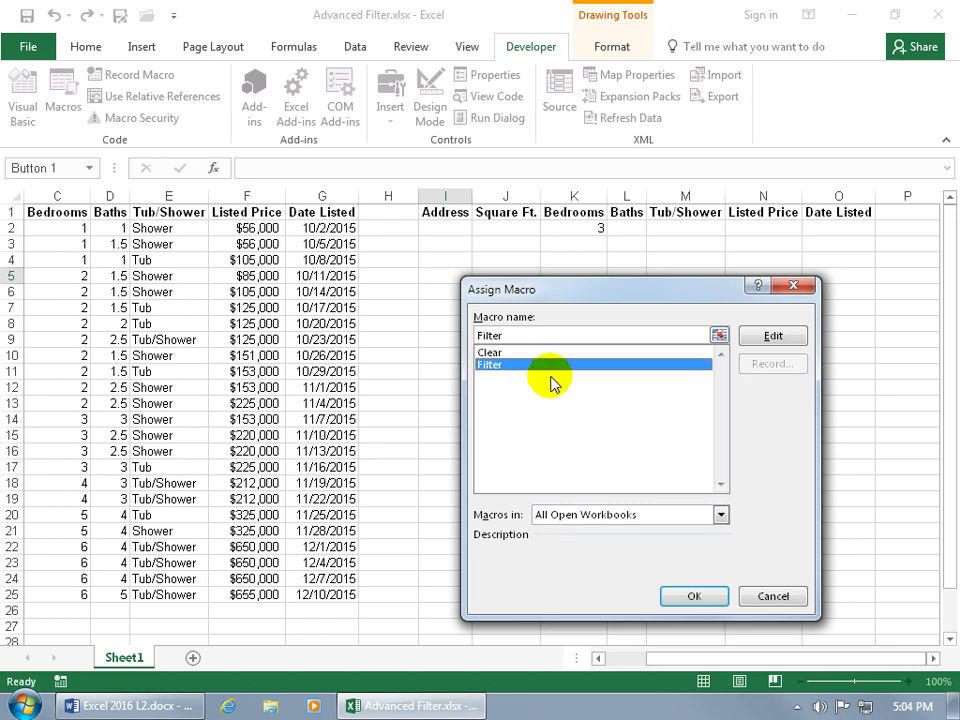
click(692, 595)
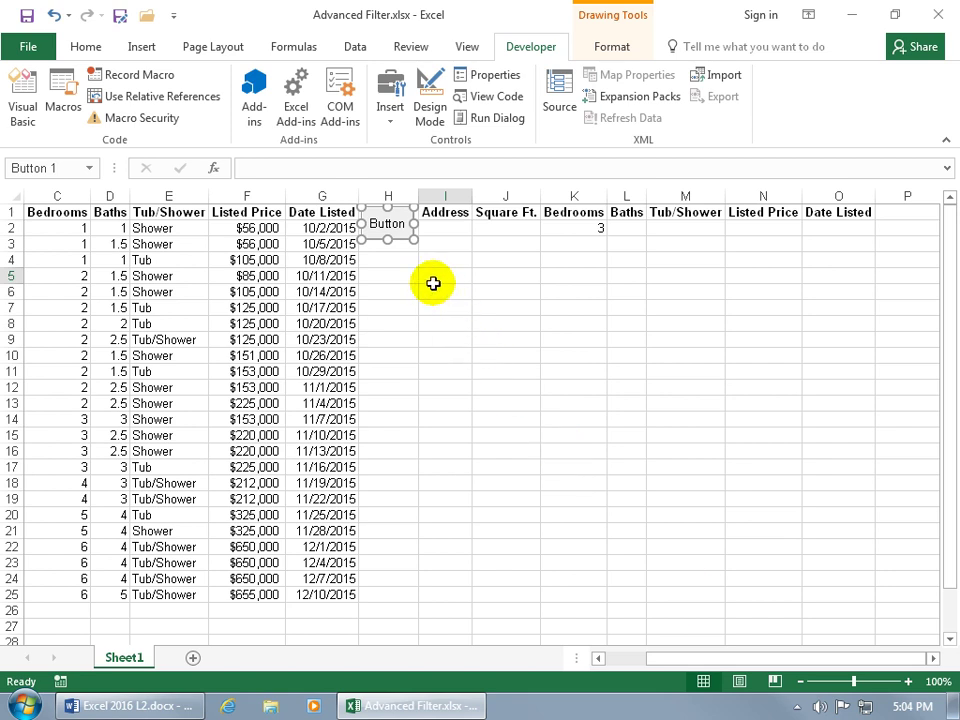
click(412, 260)
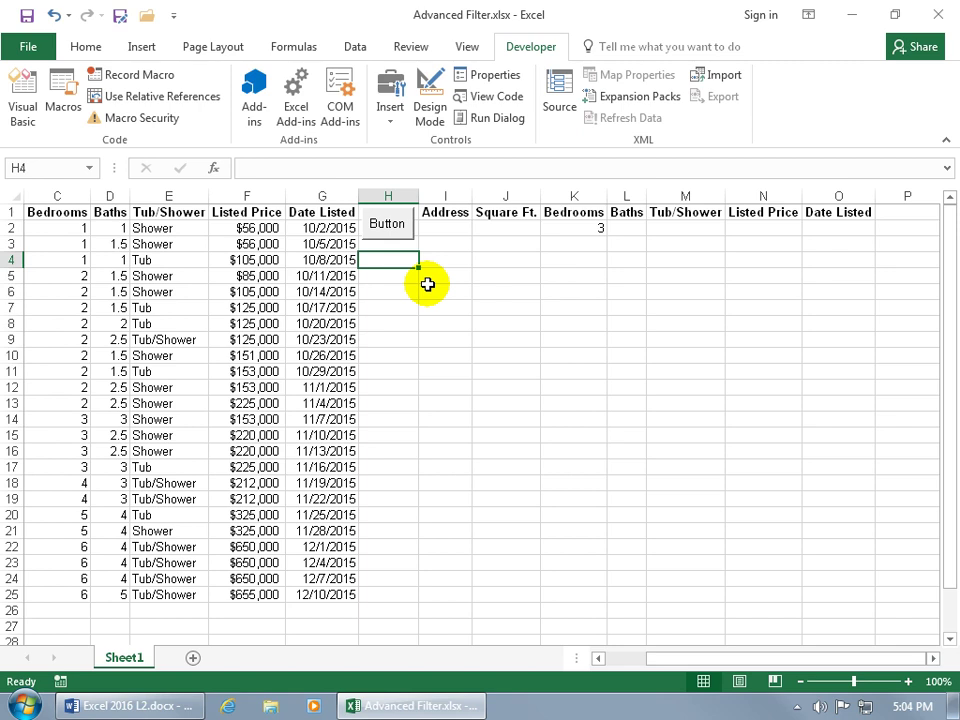
Step: Replace the caption of the button in column H with Filter
right_click(393, 232)
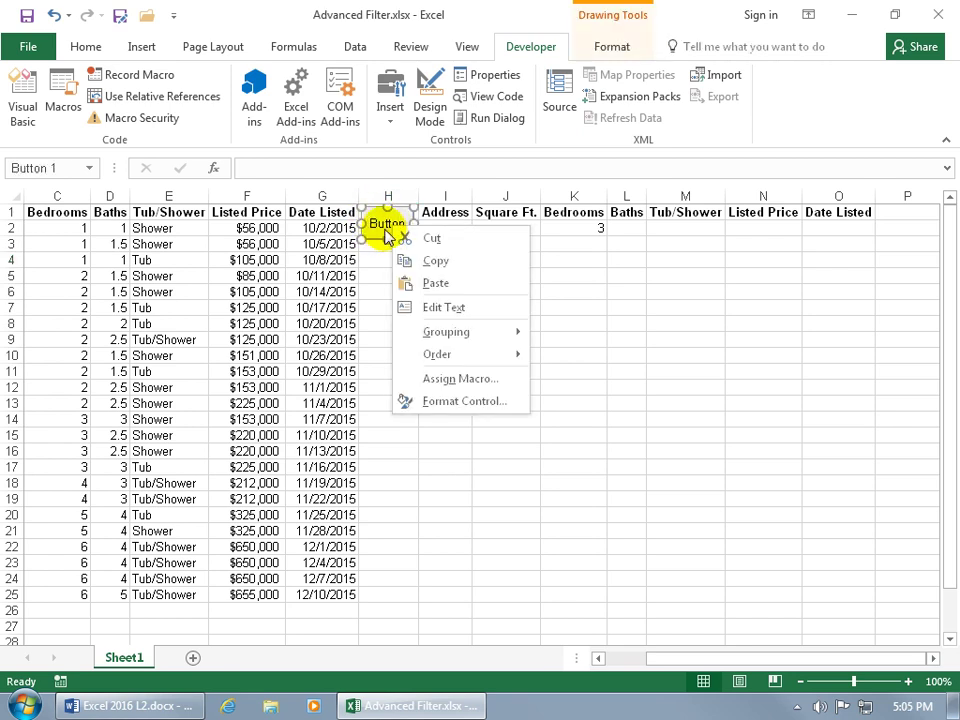
click(383, 228)
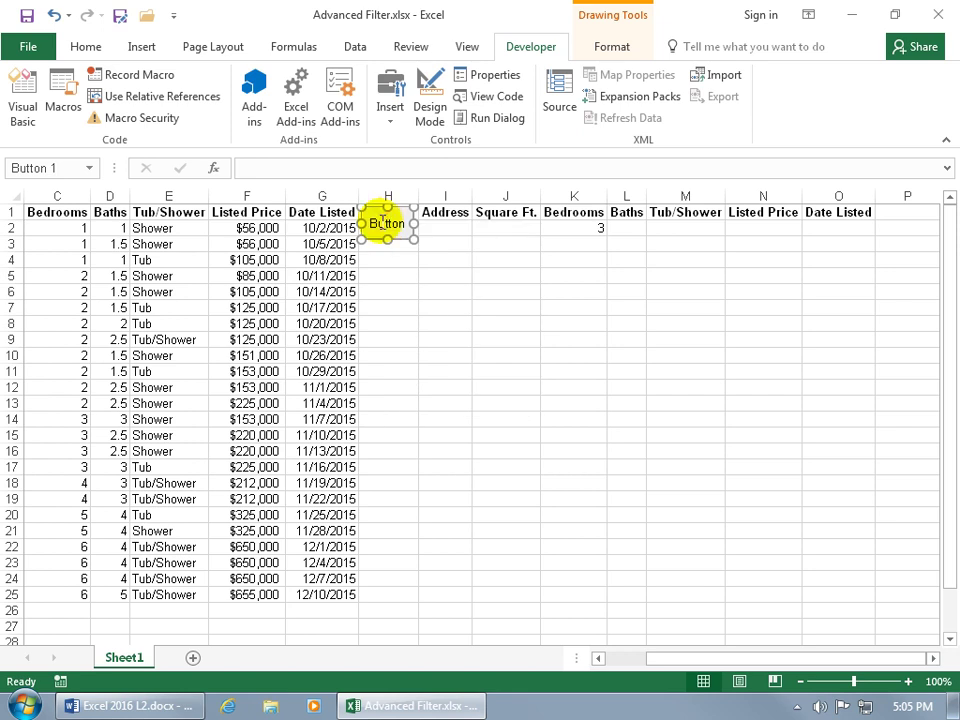
click(383, 222)
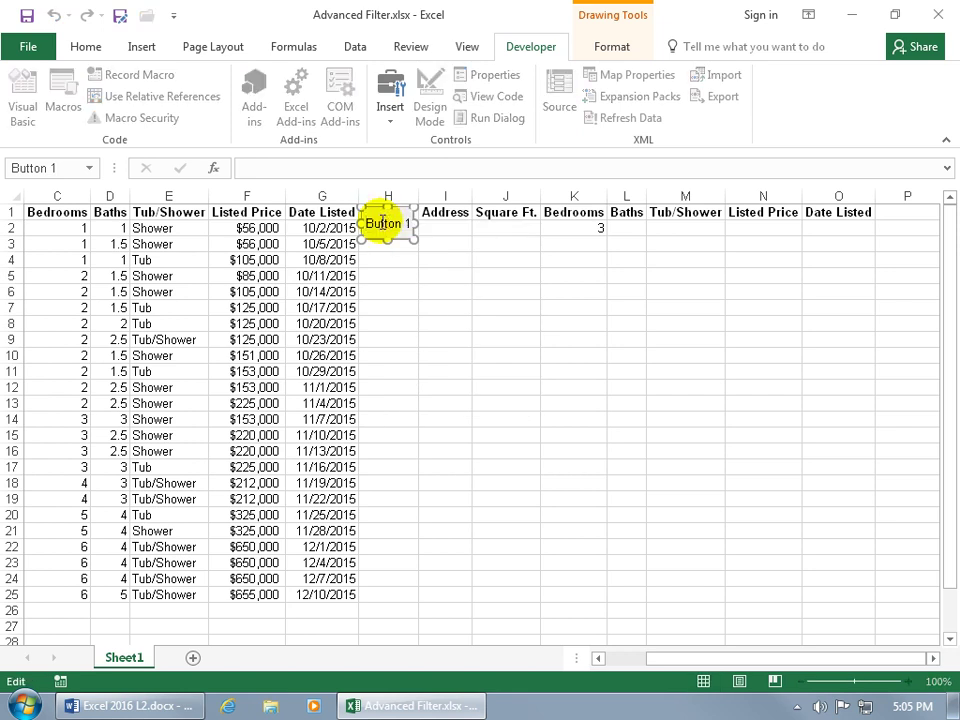
key(Delete)
key(Delete)
key(Delete)
key(Delete)
key(Delete)
key(Delete)
key(BackSpace)
key(BackSpace)
text(Filter)
Step: Make the Filter button's caption bold and enlarge the button slightly so it extends into row 3
double_click(383, 222)
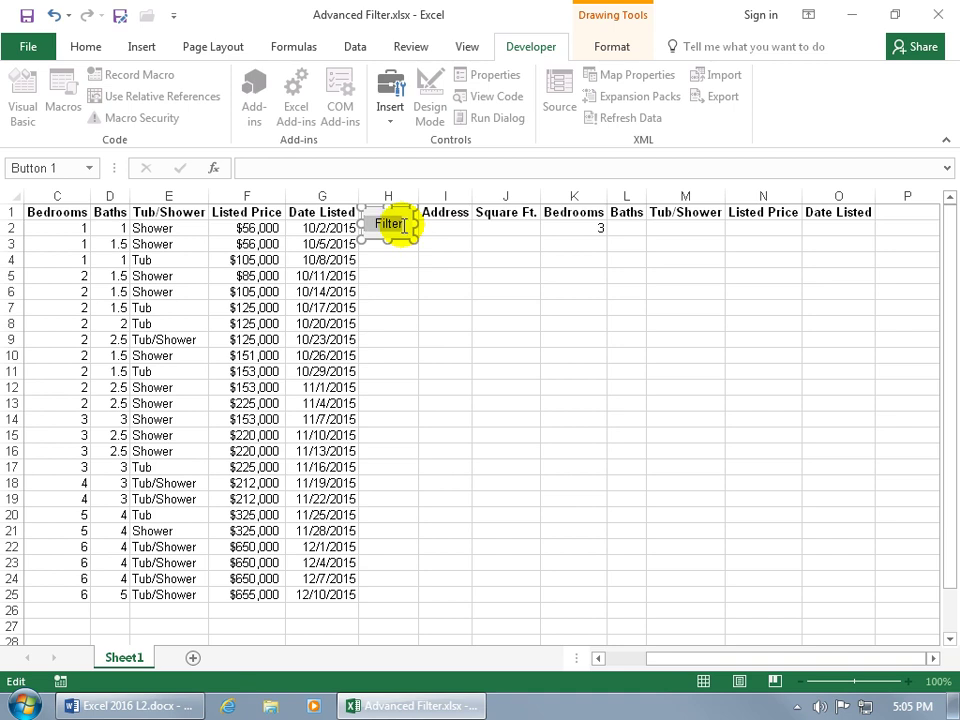
click(86, 46)
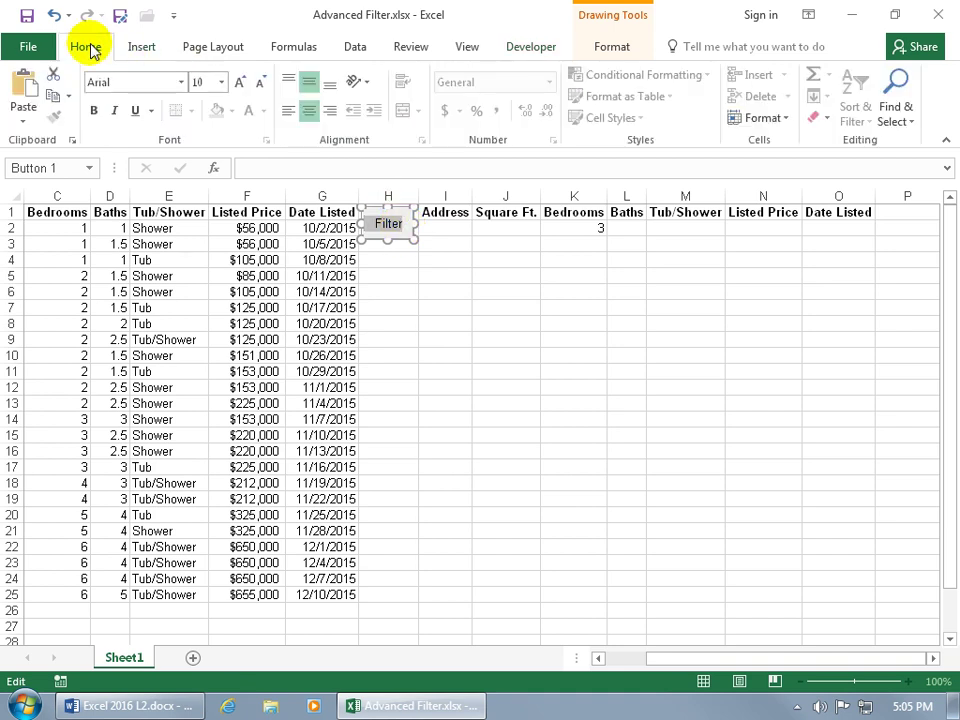
click(94, 110)
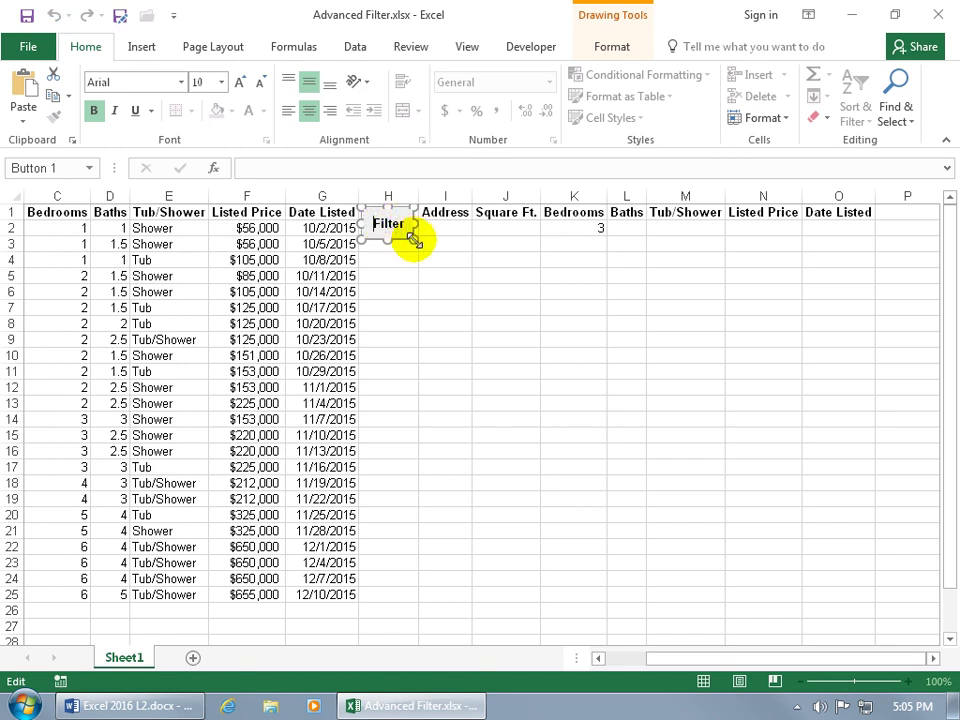
mouse_move(414, 240)
mouse_down()
mouse_move(441, 246)
mouse_move(407, 240)
mouse_up()
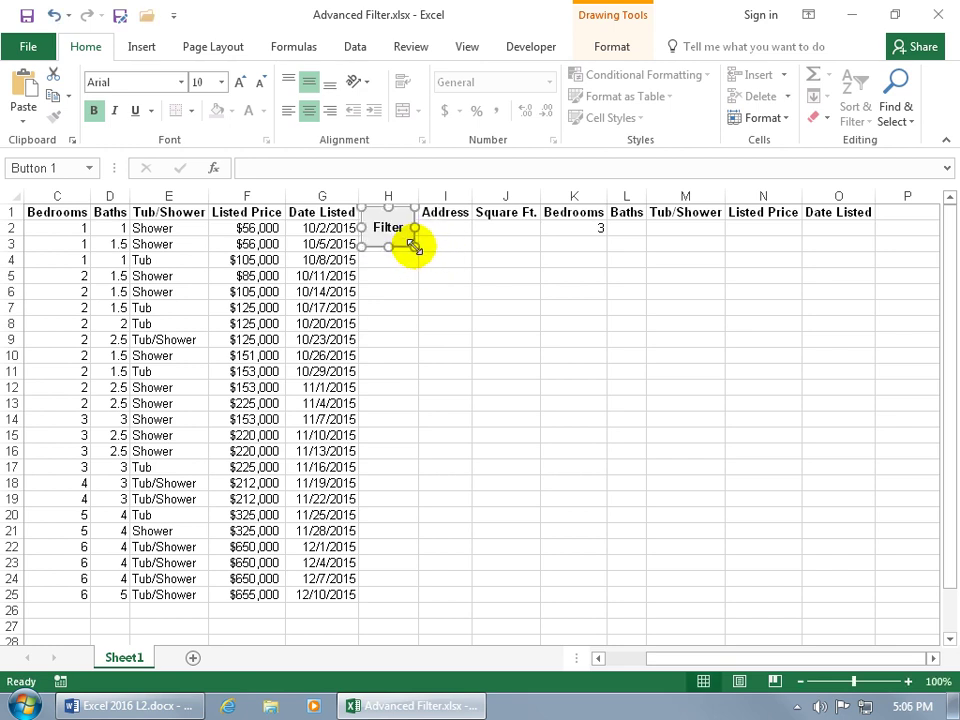
click(401, 268)
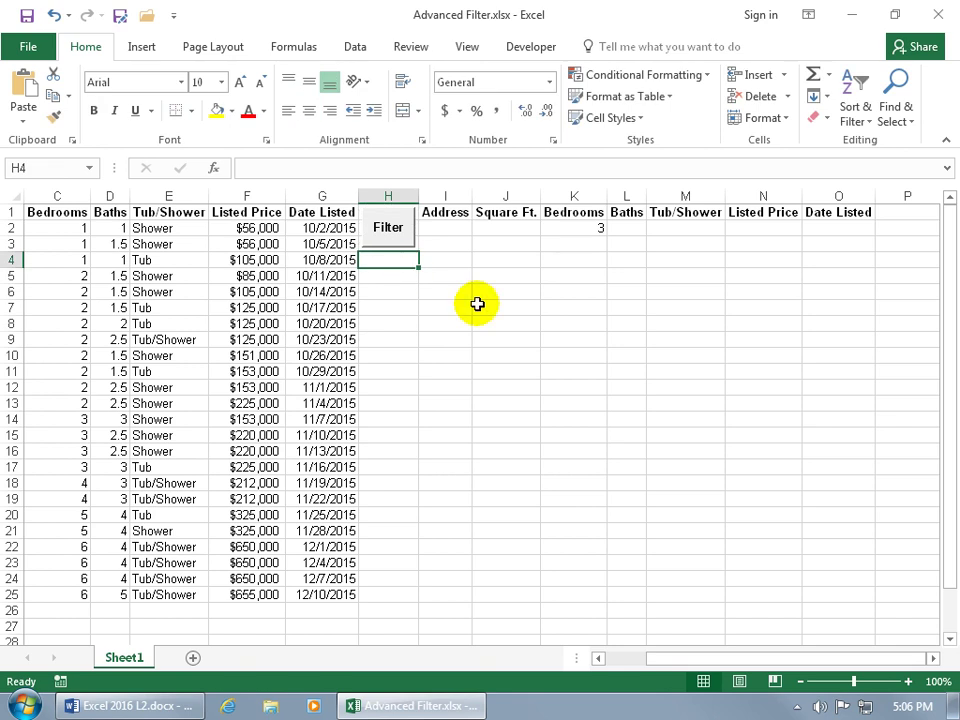
Step: Insert a second form-control button over cells H4:H6, below the Filter button, and assign the Clear macro to it
click(528, 50)
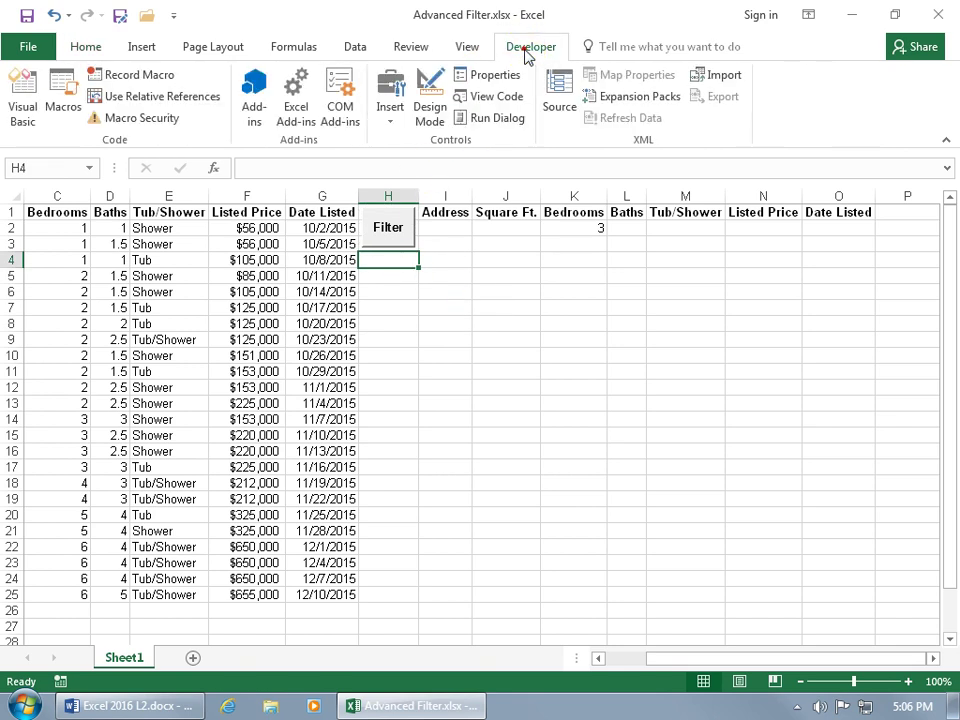
click(391, 112)
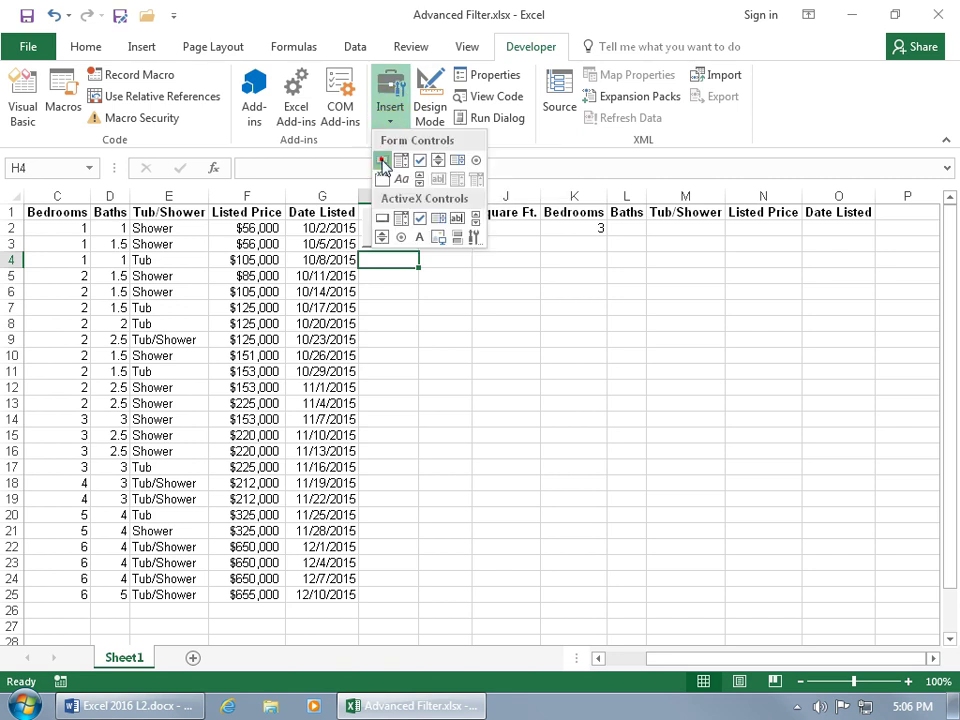
click(382, 162)
drag(363, 255, 414, 291)
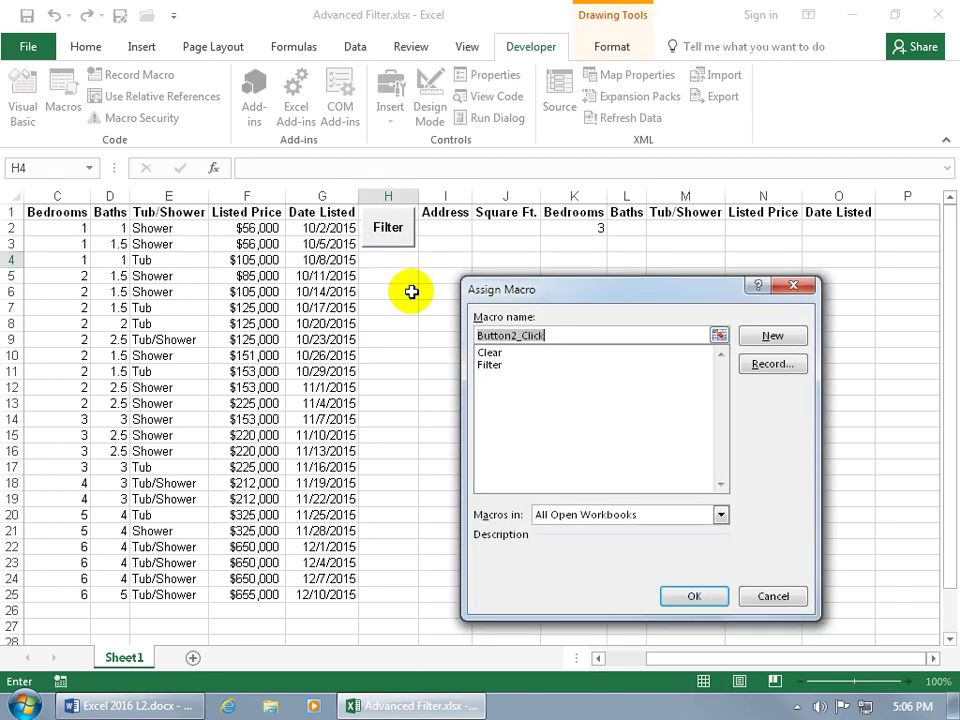
click(490, 353)
click(694, 596)
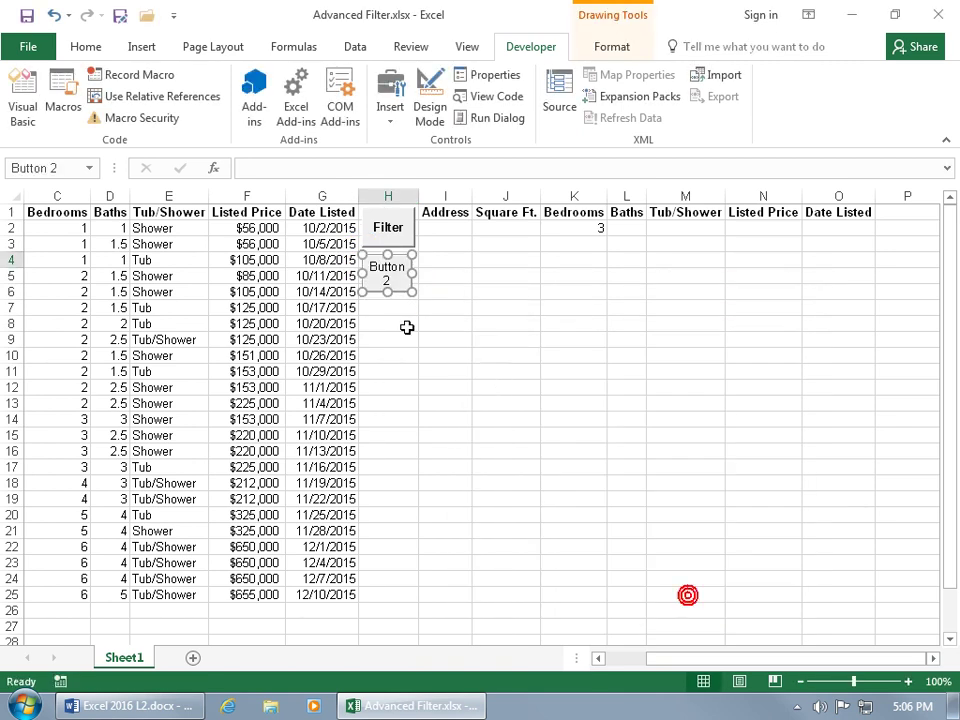
Step: Replace the second button's caption with Clear and deselect the button
click(389, 275)
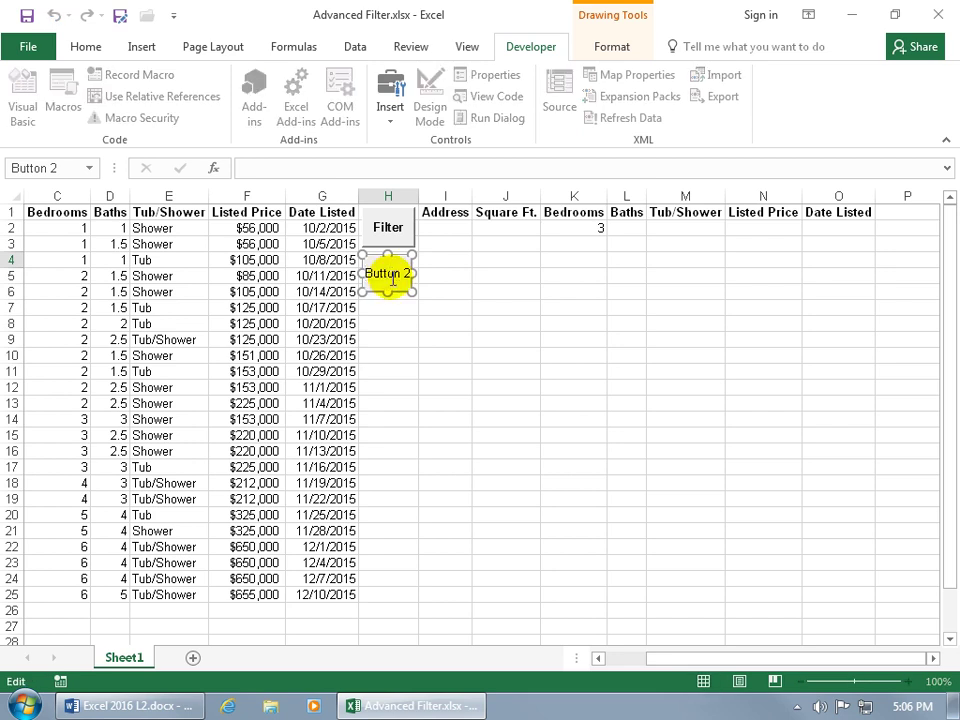
key(BackSpace)
key(BackSpace)
key(BackSpace)
key(BackSpace)
key(BackSpace)
key(BackSpace)
key(BackSpace)
key(BackSpace)
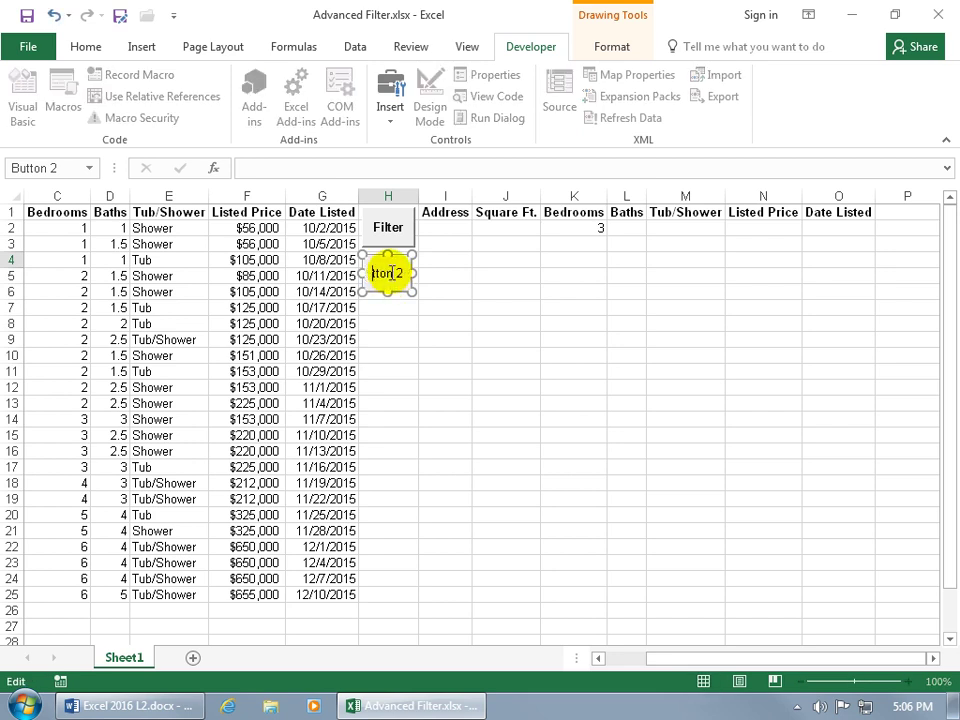
text(Clear)
click(397, 307)
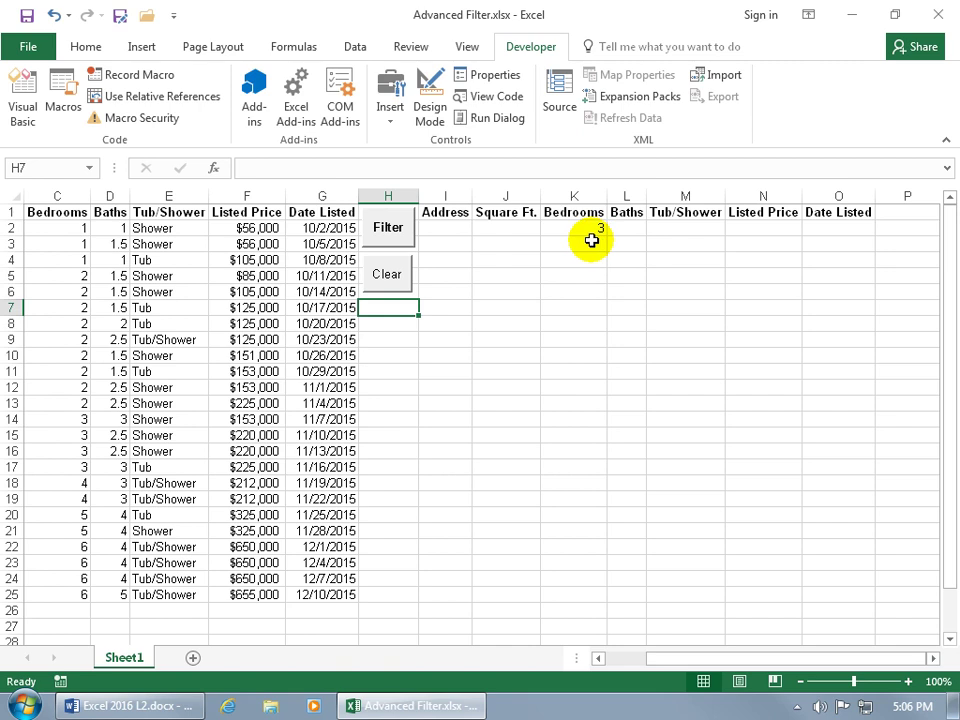
Step: Enter >2 as the Baths criterion in cell L2
click(632, 227)
text(>2)
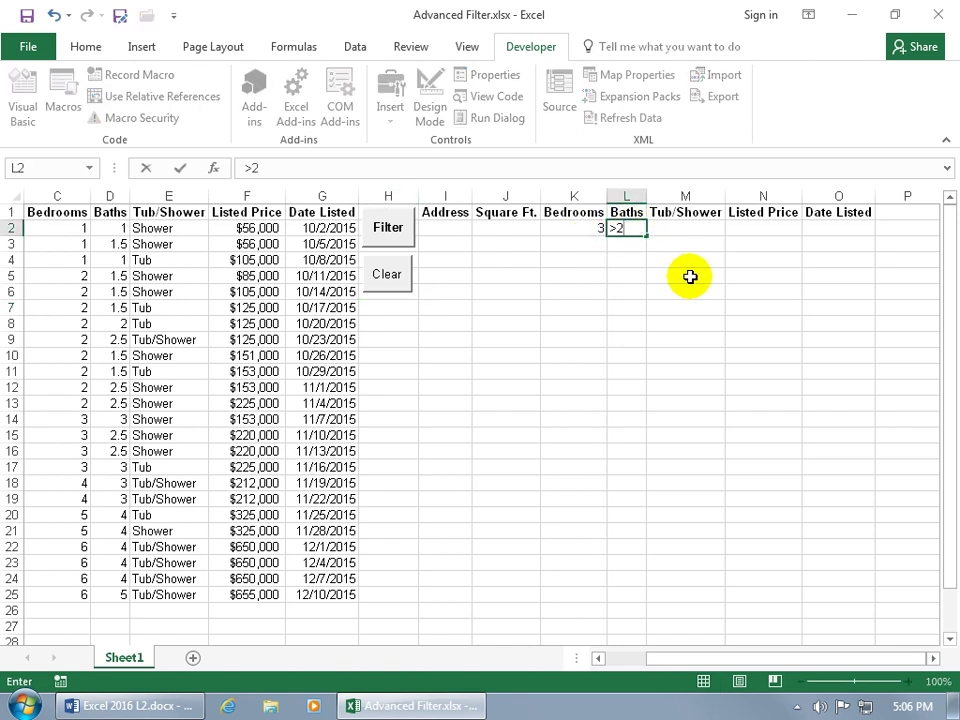
key(Return)
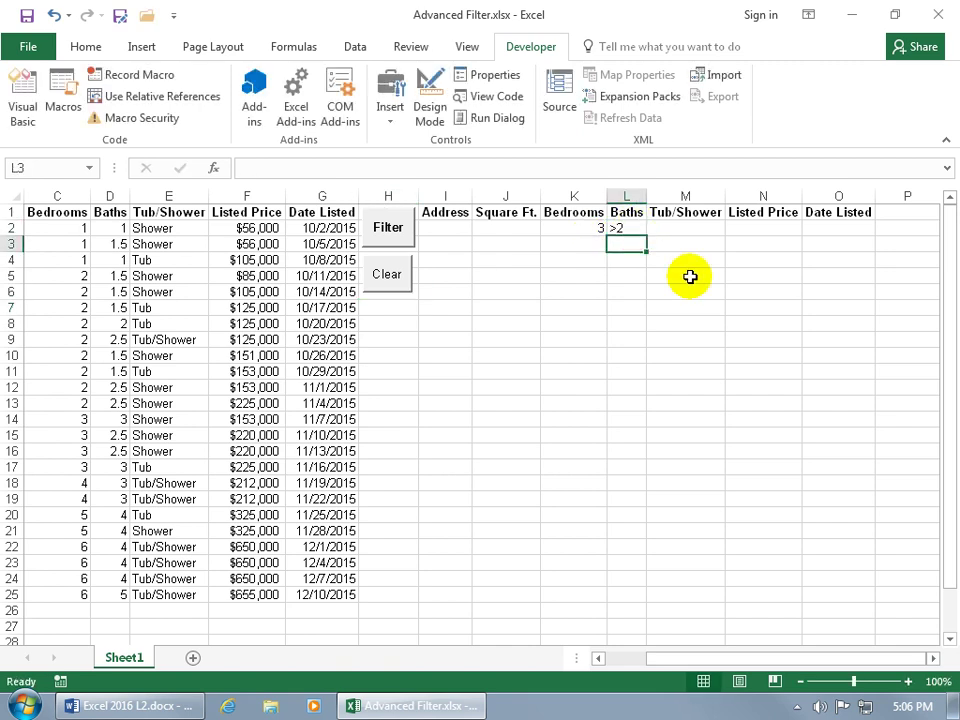
Step: Test the two sheet buttons by running Filter and Clear alternately, twice each
click(401, 236)
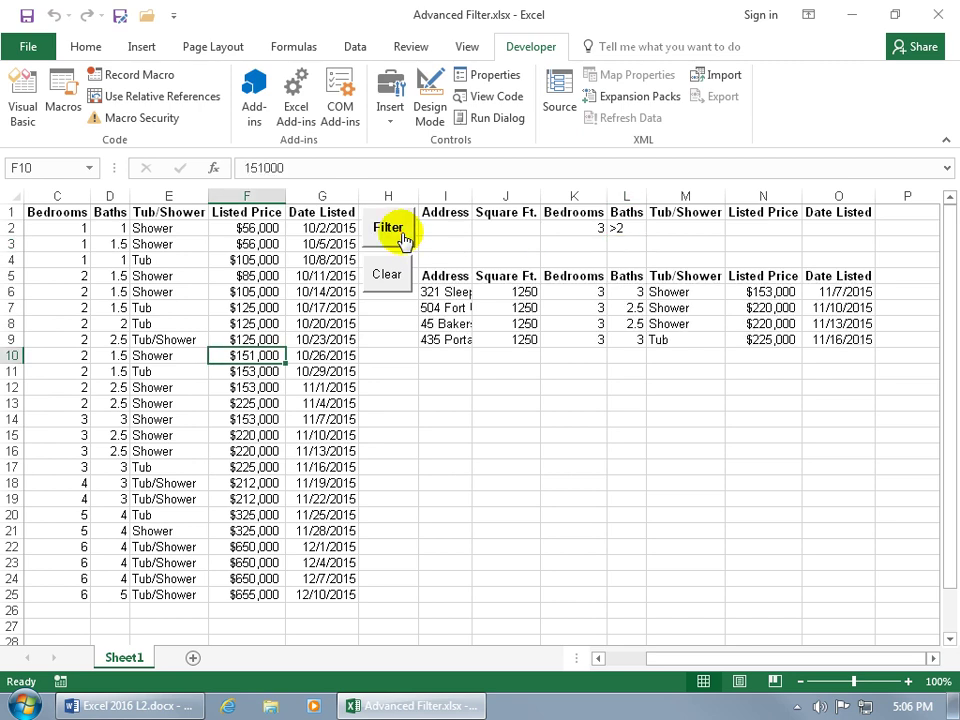
click(380, 278)
click(390, 243)
click(387, 272)
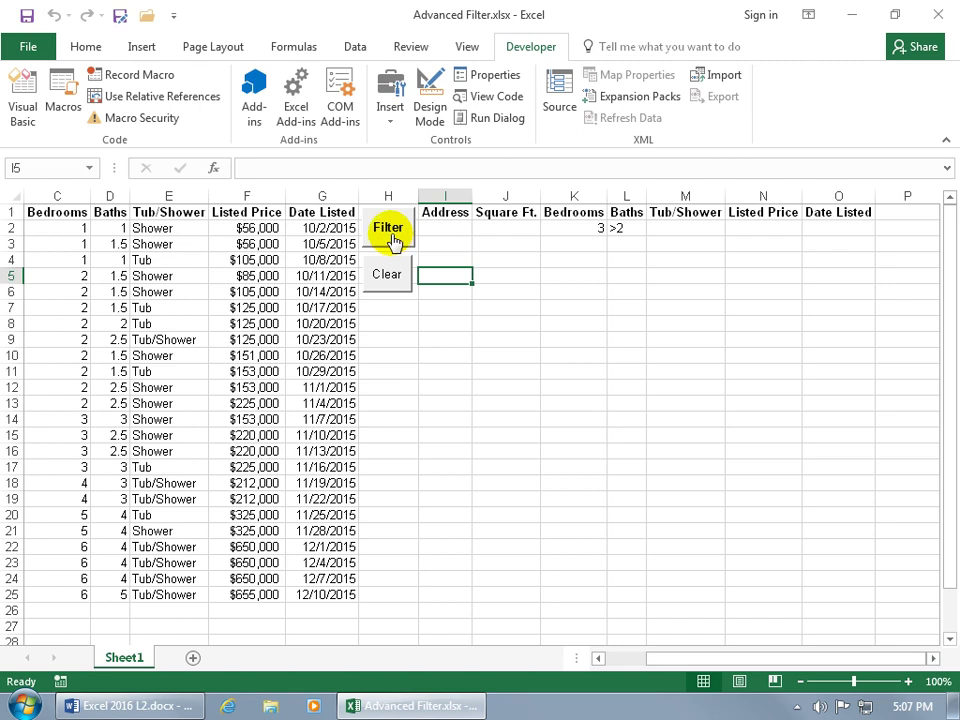
Step: Select and delete the Filter button from the sheet, and undo the deletion
right_click(392, 241)
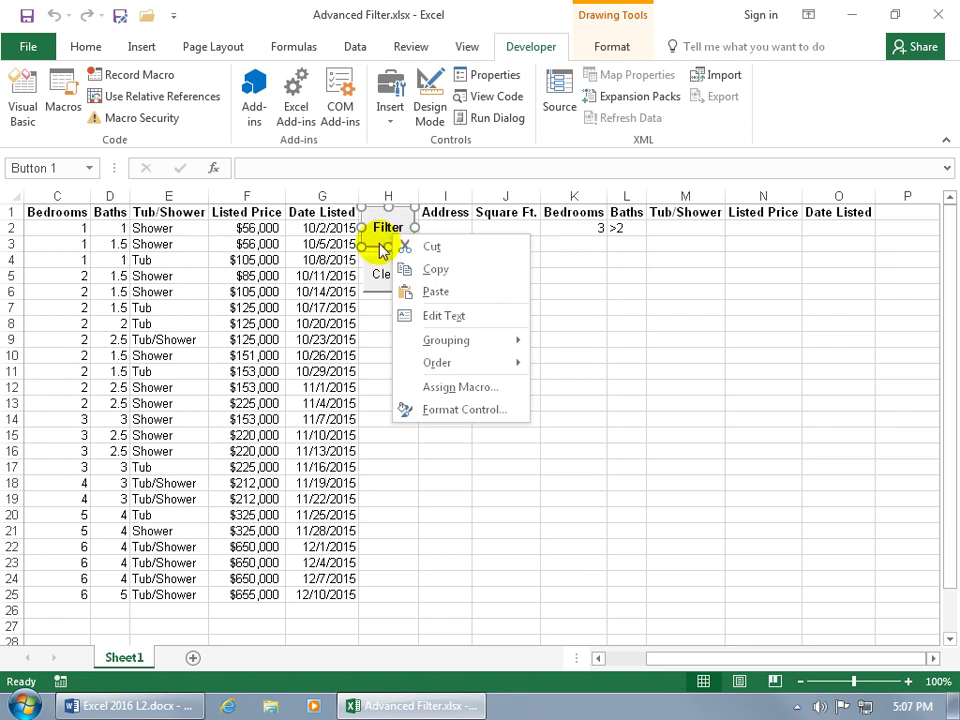
click(380, 248)
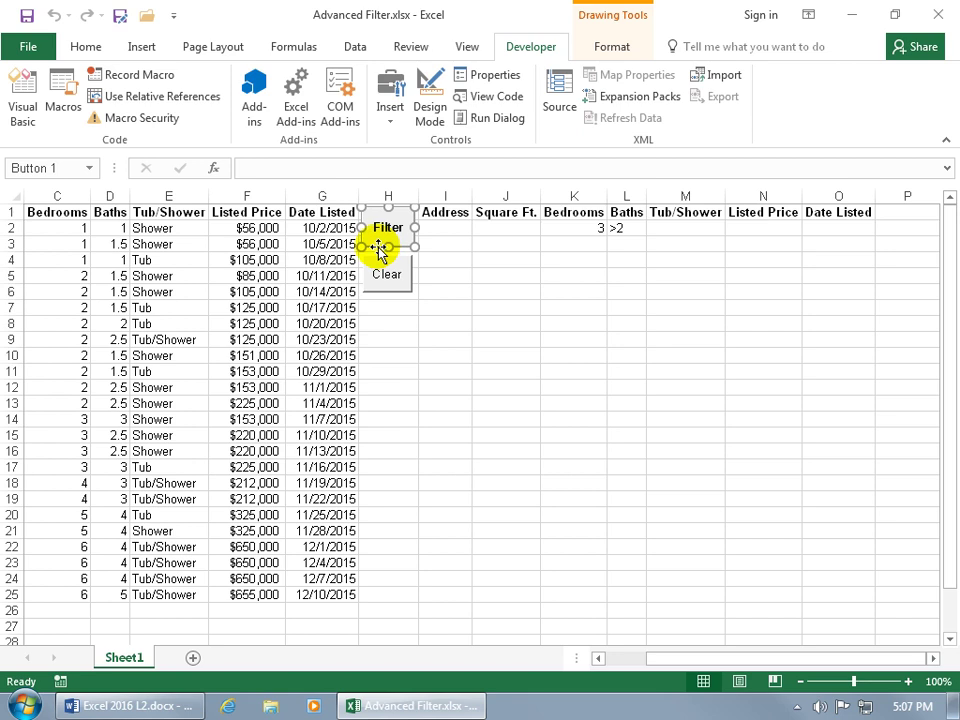
key(Delete)
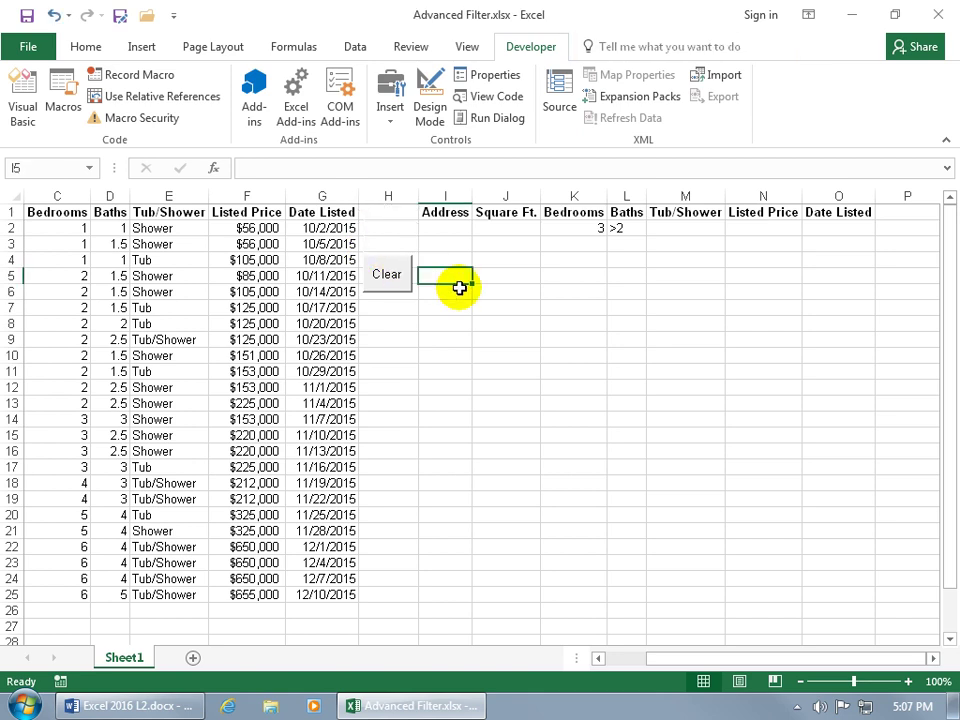
click(54, 15)
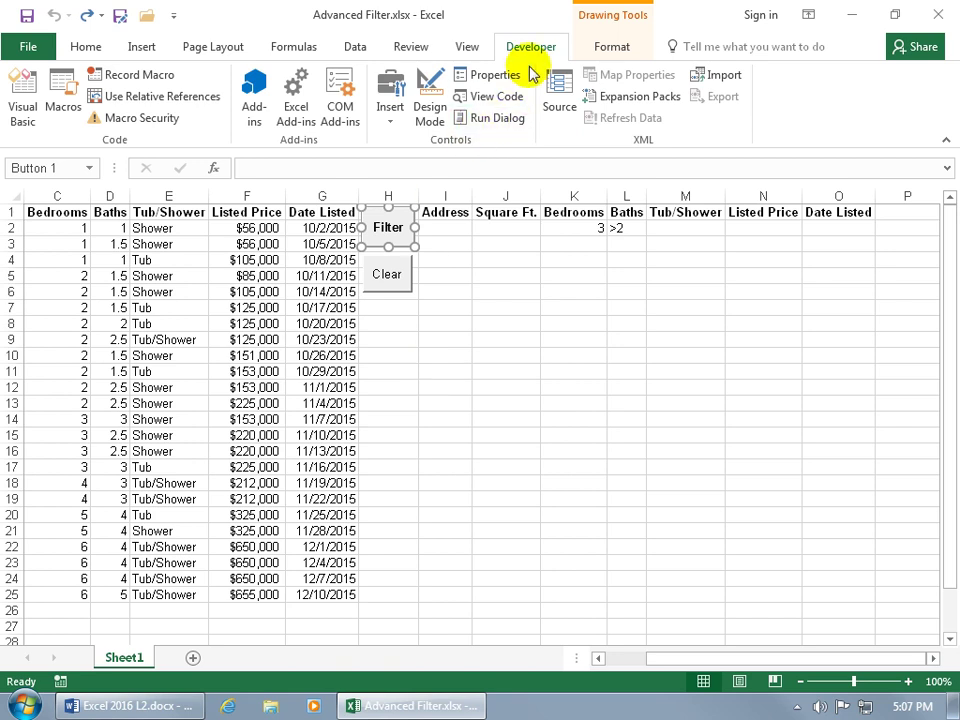
Step: View the list of macros in all open workbooks and close it without running or changing any
click(68, 95)
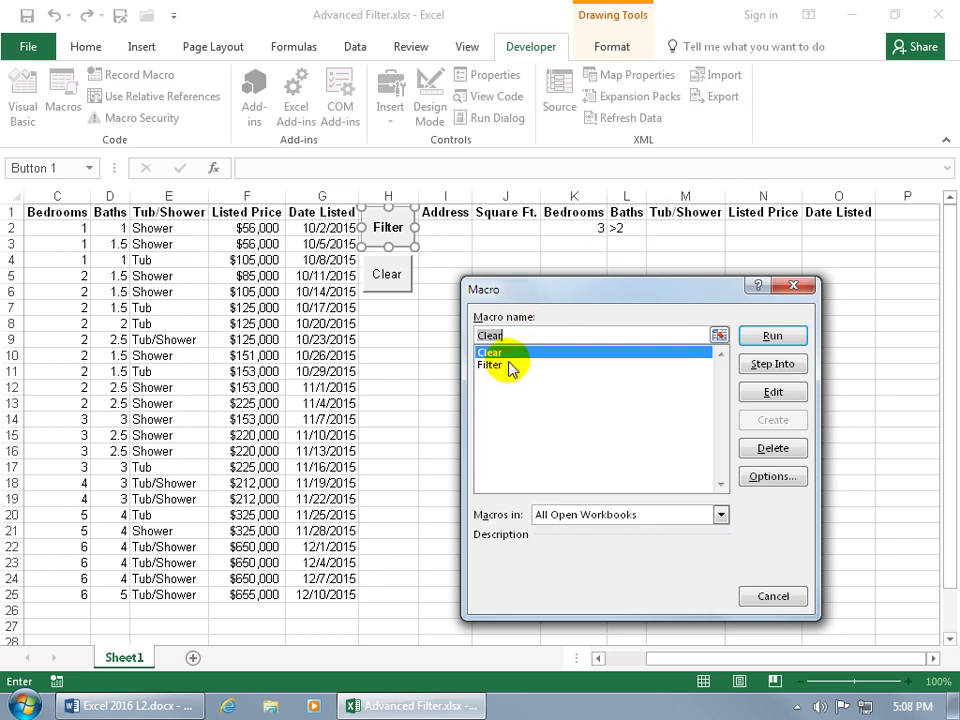
click(773, 597)
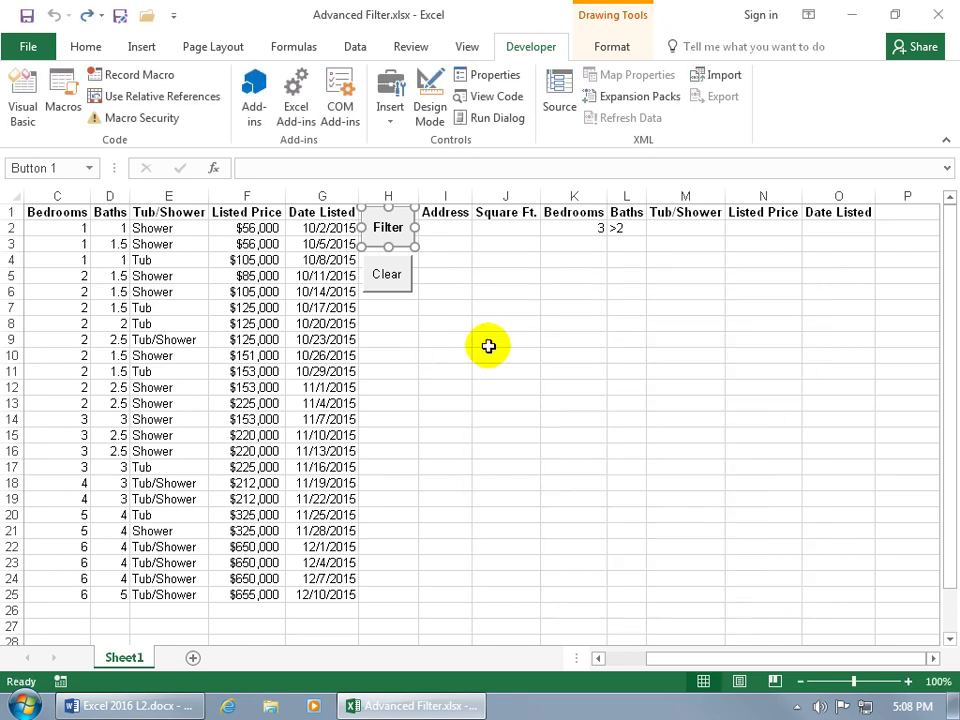
Step: Save the workbook to the Desktop as Excel Macro-Enabled Workbook Advanced Filter.xlsm, declining to save it as a macro-free workbook
click(455, 258)
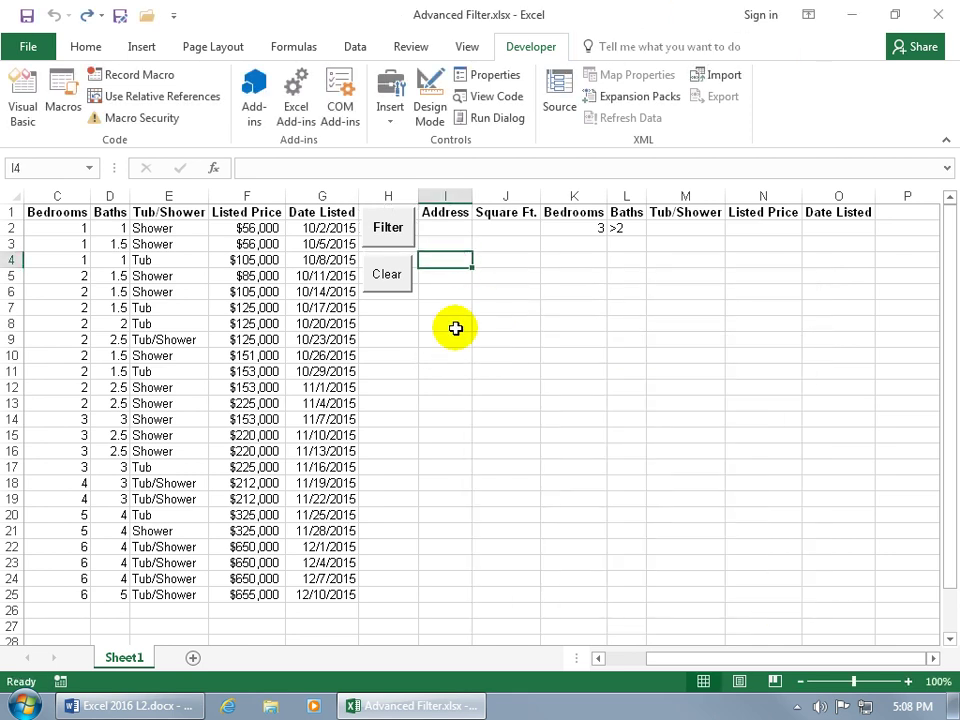
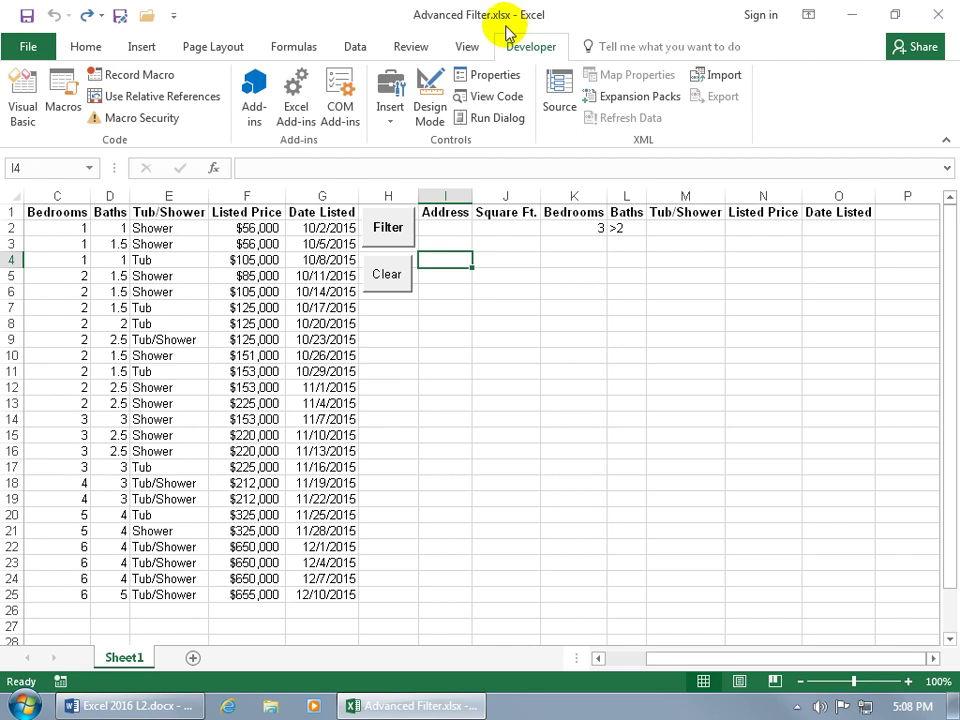
click(27, 16)
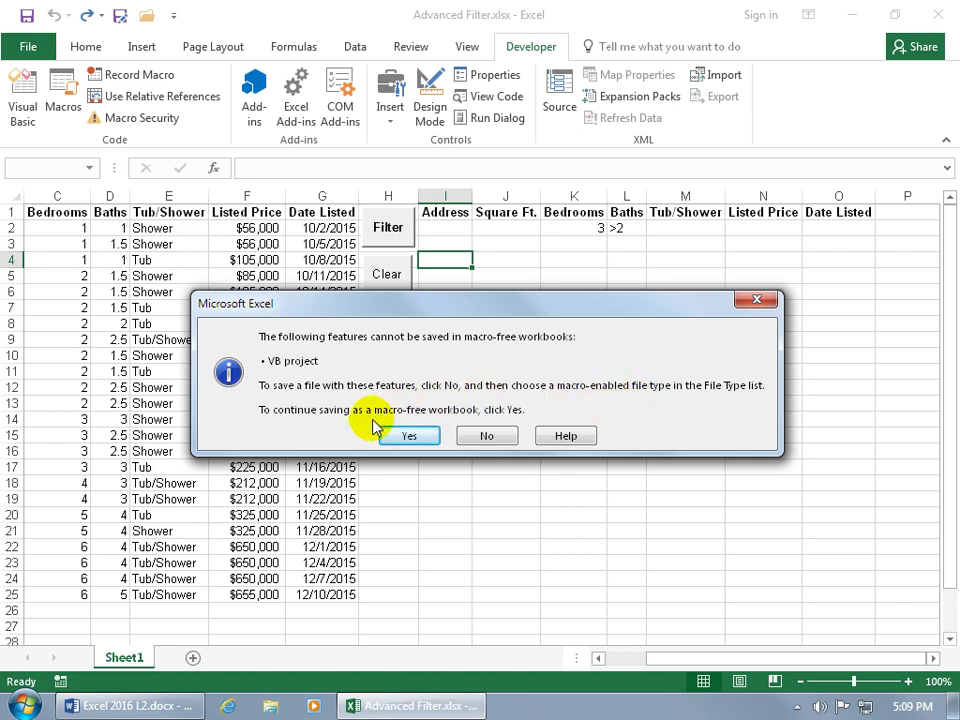
click(482, 436)
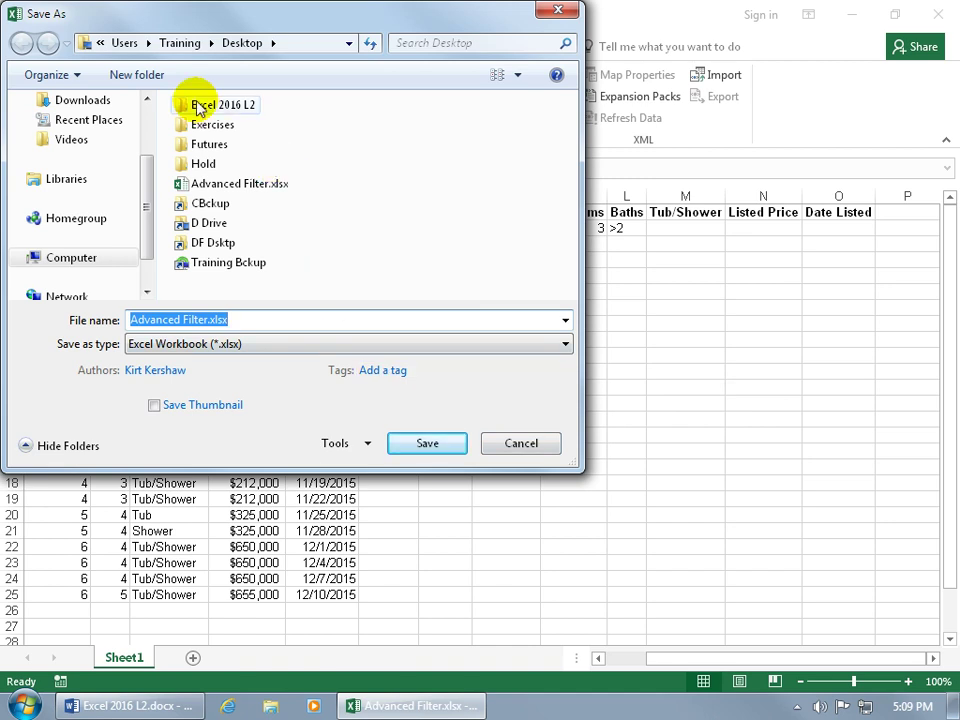
click(236, 346)
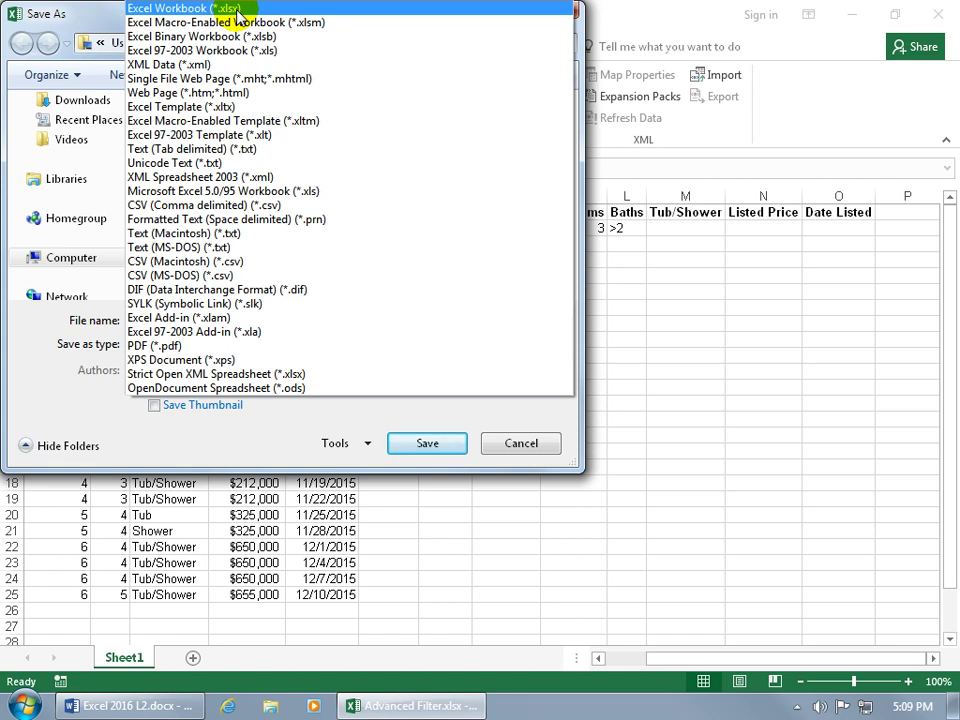
click(302, 22)
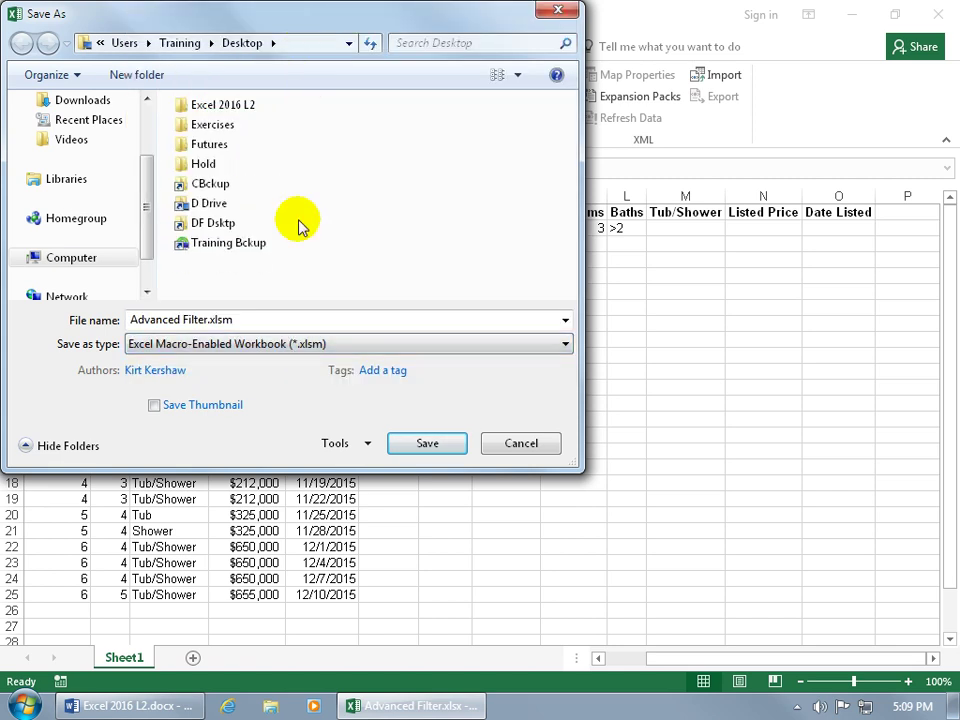
click(411, 442)
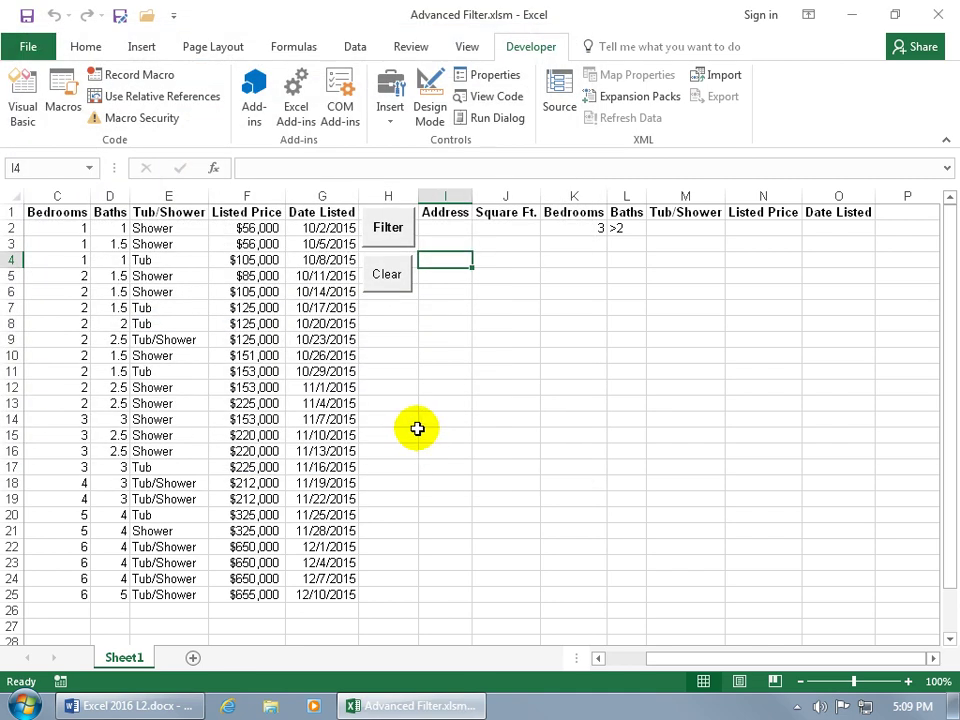
Step: Close the workbook and move the Advanced Filter.xlsm desktop file next to Advanced Filter.xlsx
click(941, 12)
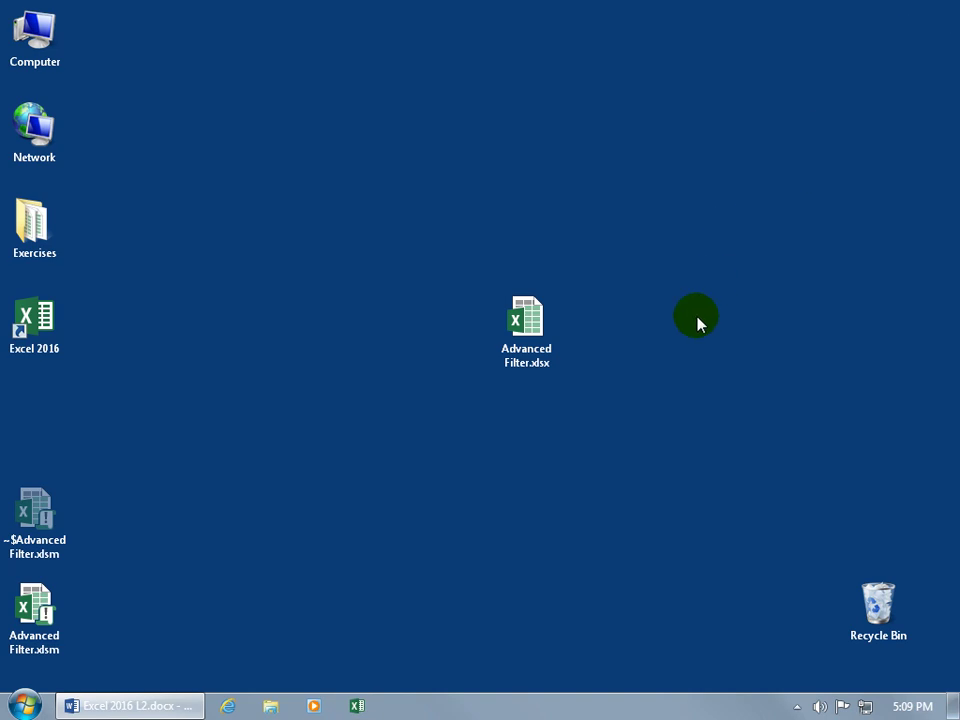
drag(60, 595, 462, 322)
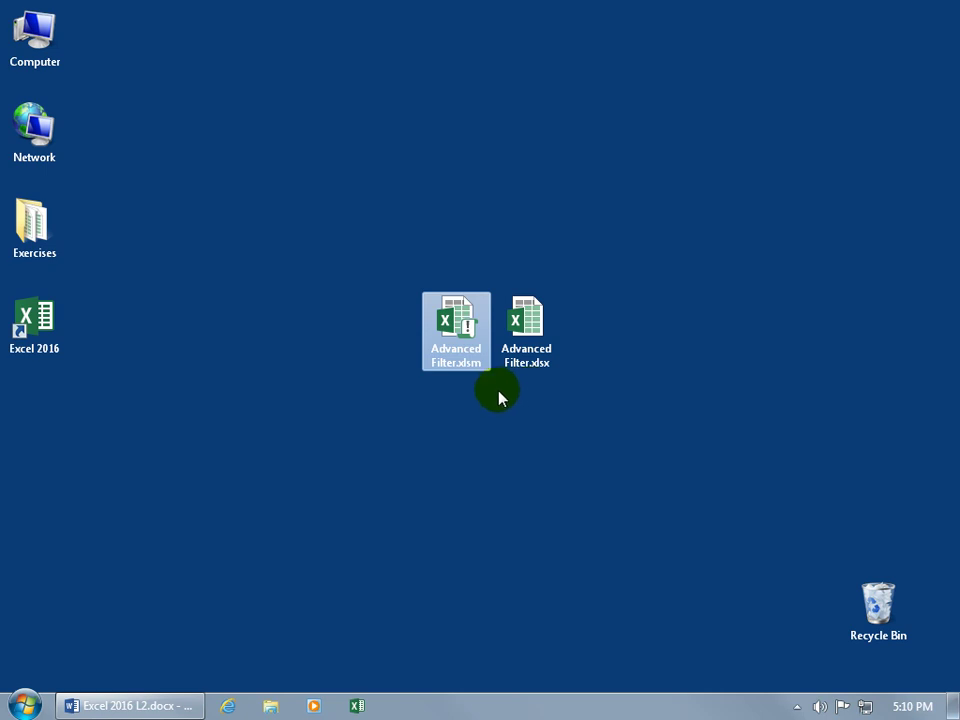
mouse_move(481, 333)
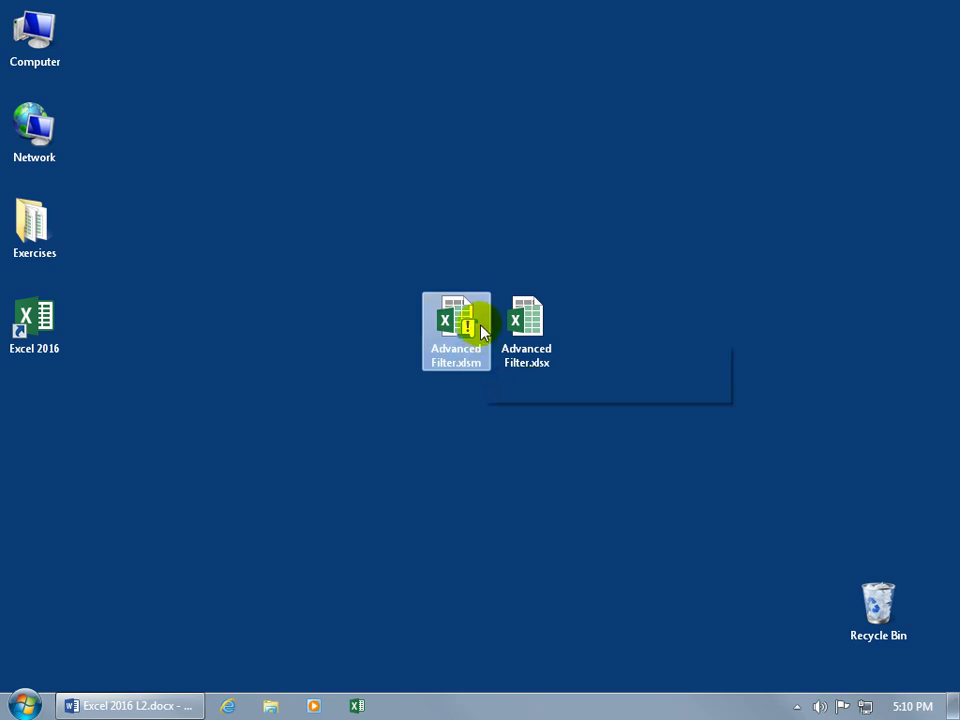